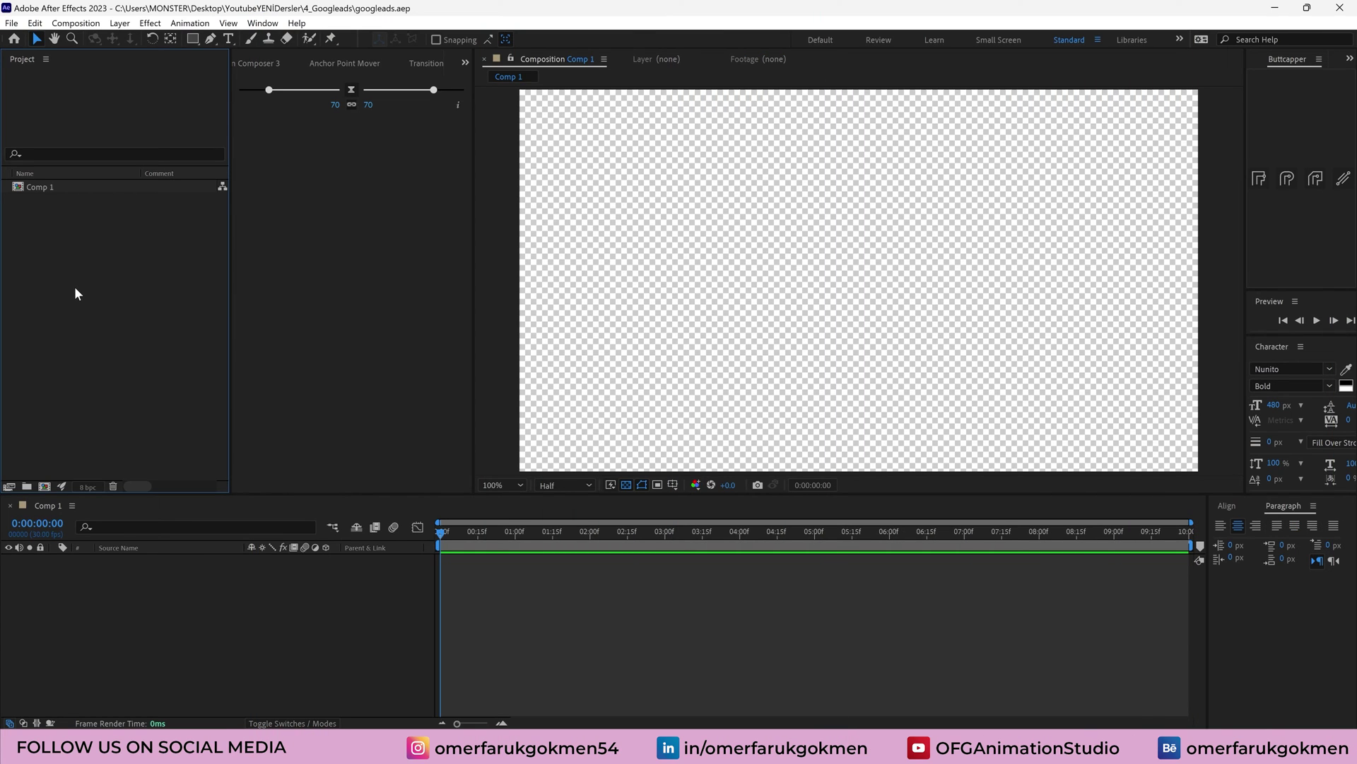
Import Gads.jpg from the 4_Googleads folder as footage and add it to the Comp 1 timeline
double_click(58, 252)
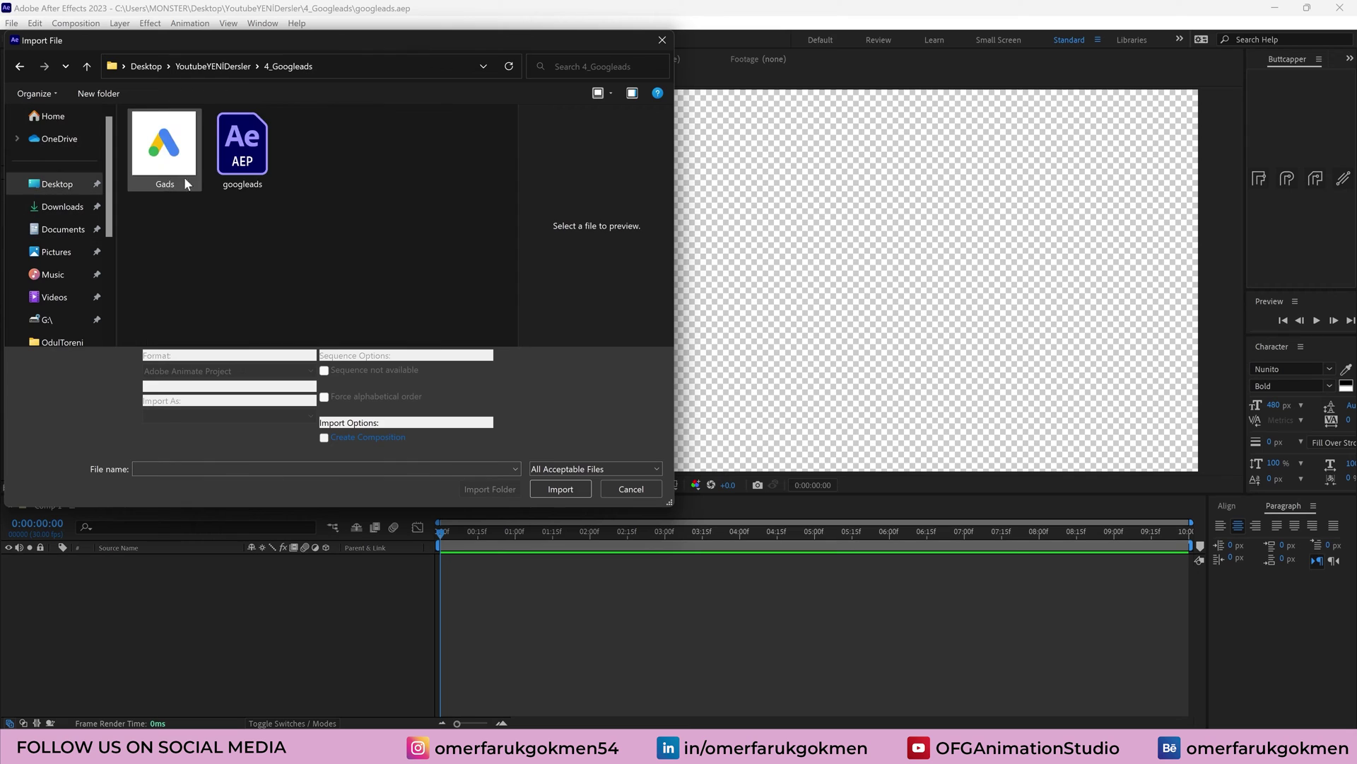
click(172, 167)
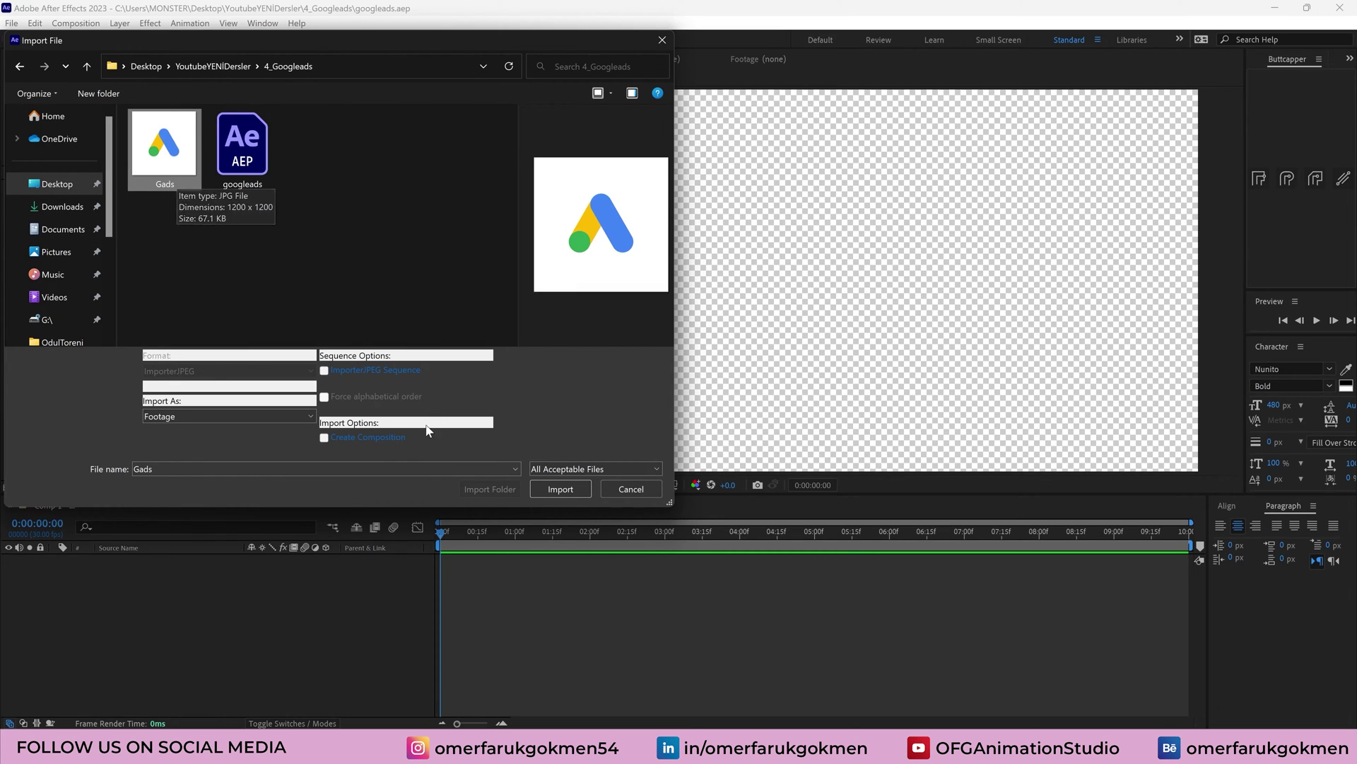
click(569, 487)
click(39, 202)
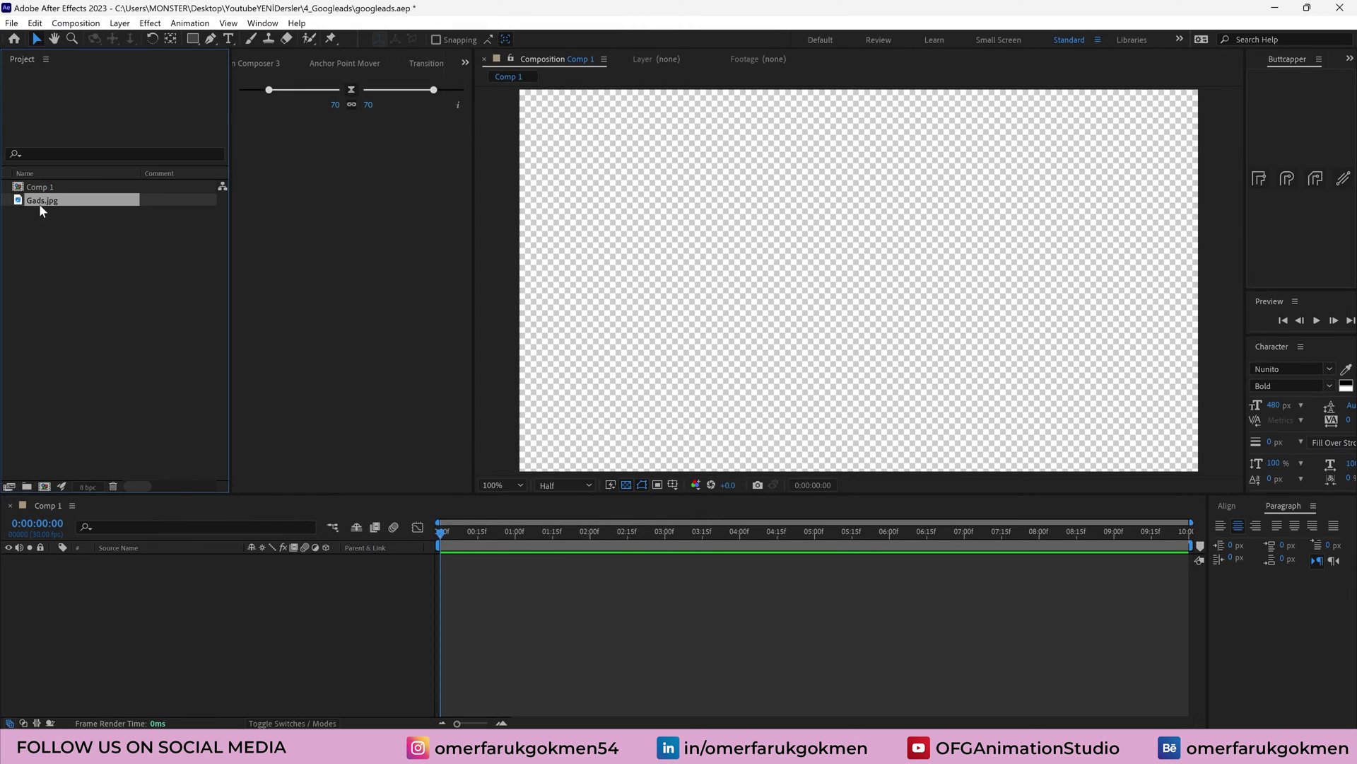
drag(54, 201, 140, 604)
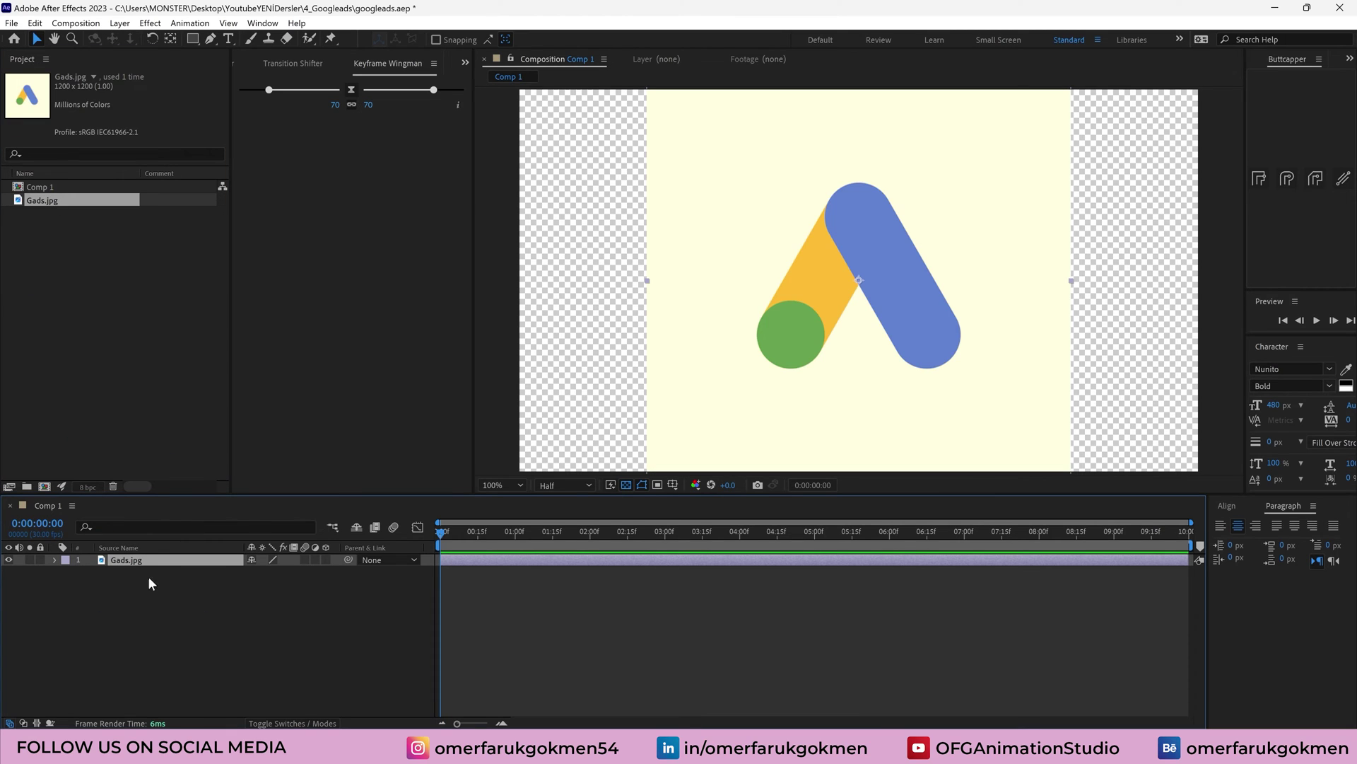
Scale the Gads.jpg layer to 75% and move it slightly left of the composition's center
key(s)
drag(271, 572, 672, 504)
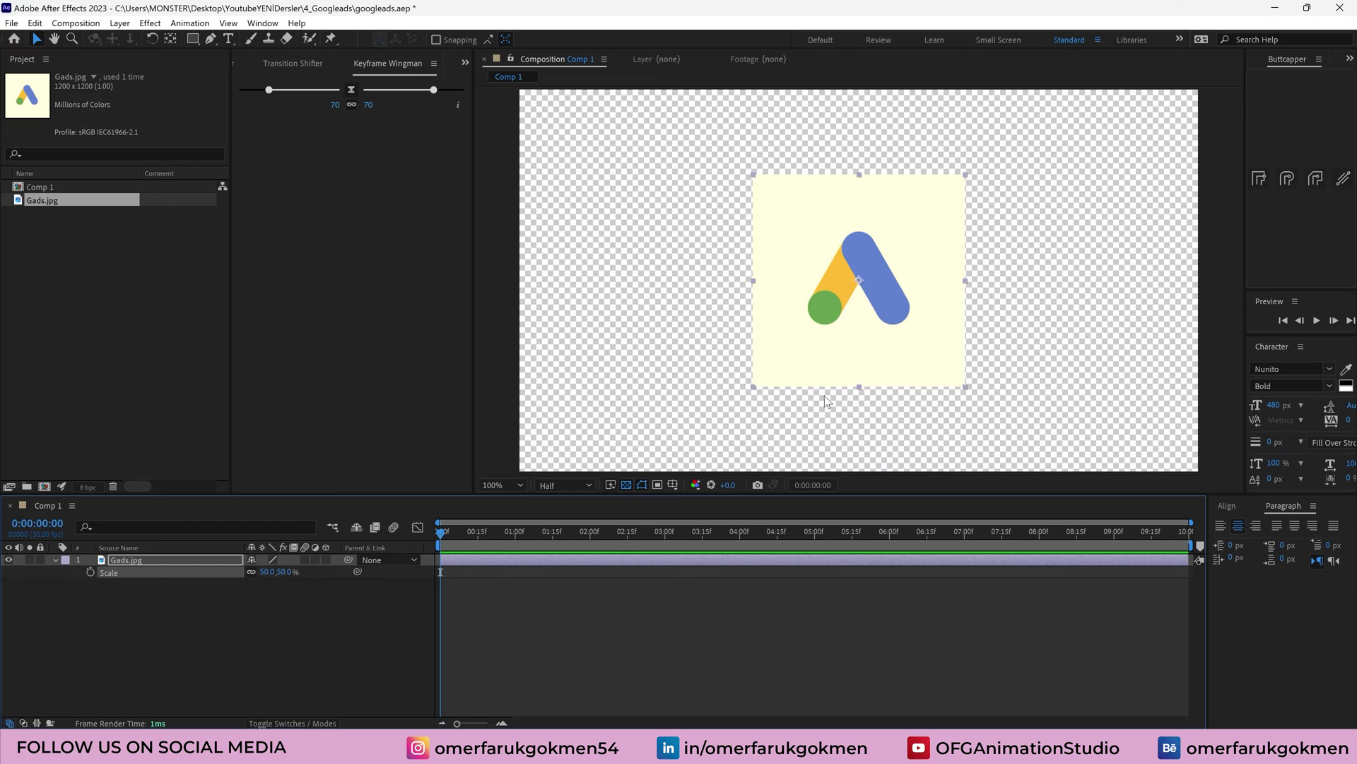
drag(855, 365, 825, 367)
drag(267, 578, 281, 571)
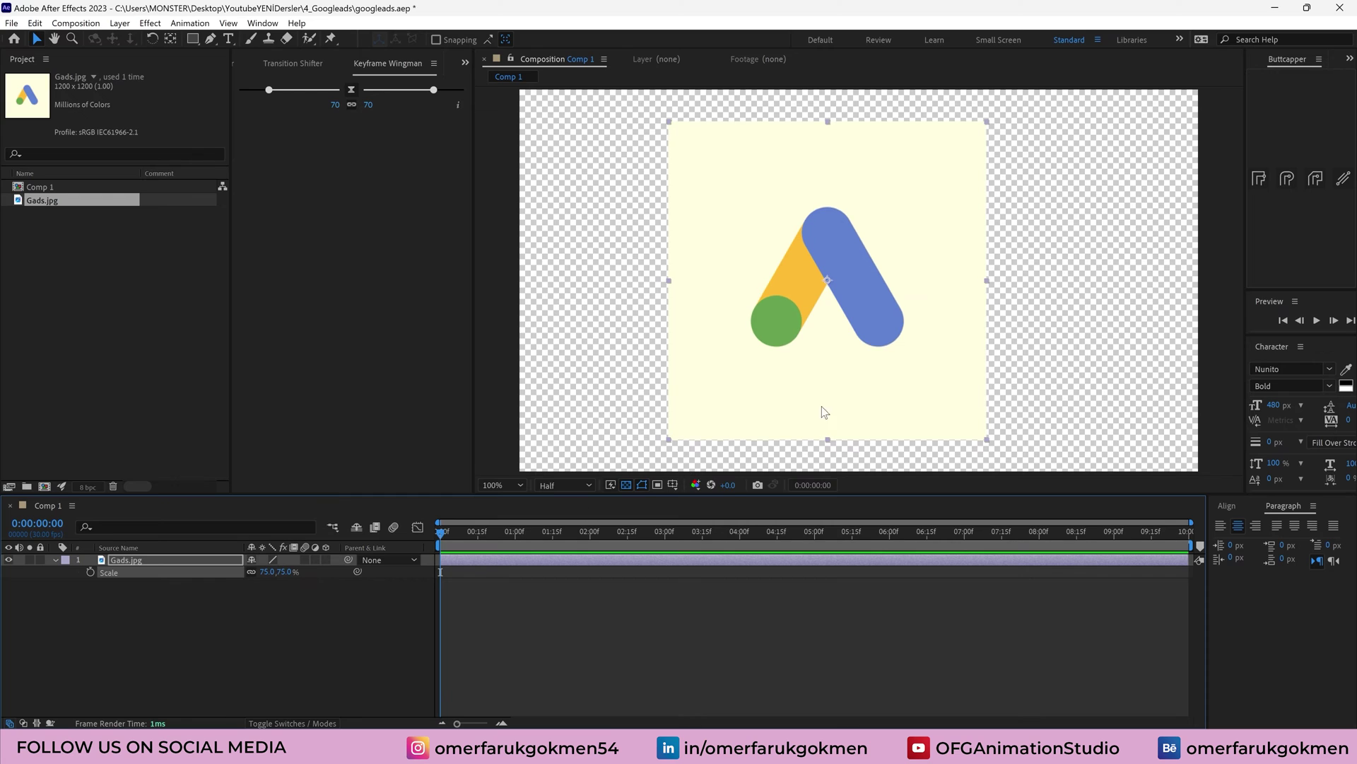
drag(822, 406, 827, 403)
Lock the Gads.jpg layer and draw a straight vertical line with the Pen tool down from the logo's apex
click(179, 606)
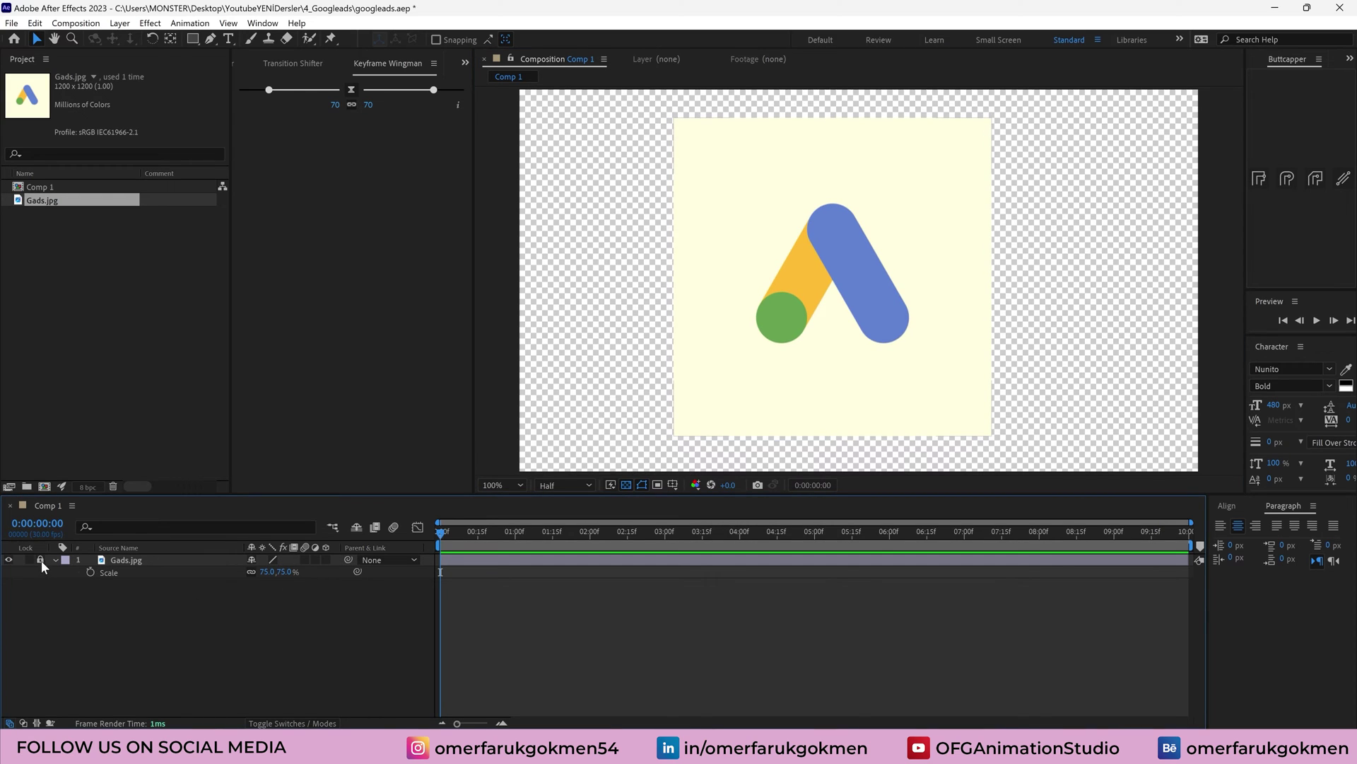
click(56, 560)
click(211, 39)
click(265, 40)
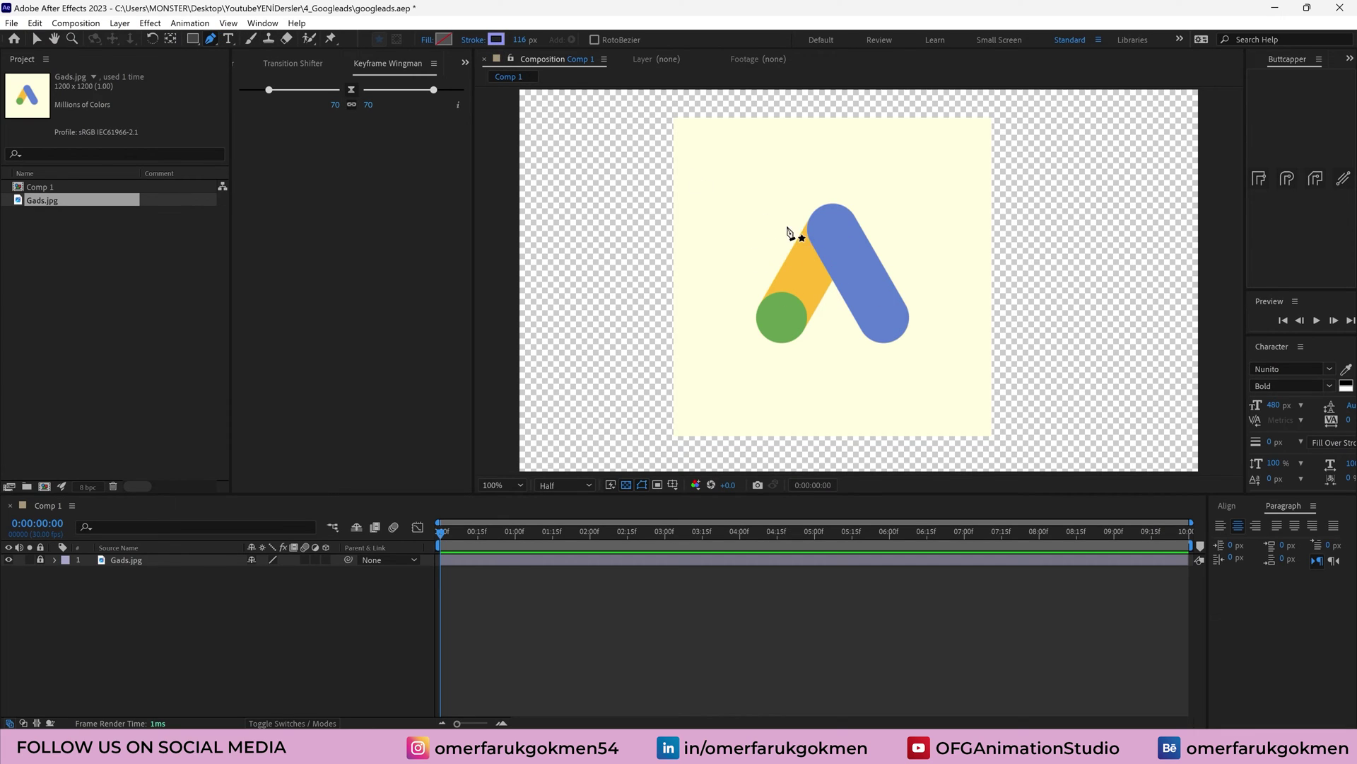
click(834, 223)
click(833, 342)
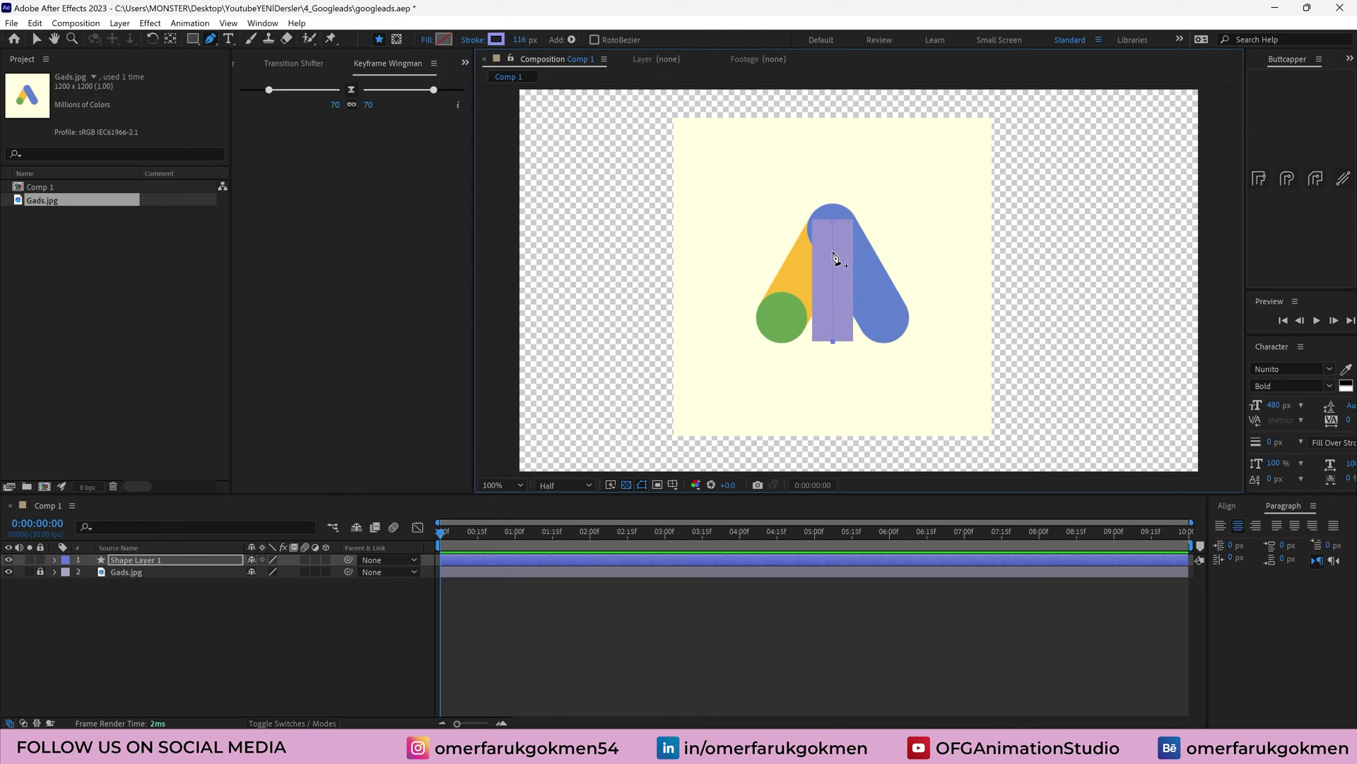
Set the Line Cap of the new shape's Stroke 1 to Round Cap
click(160, 559)
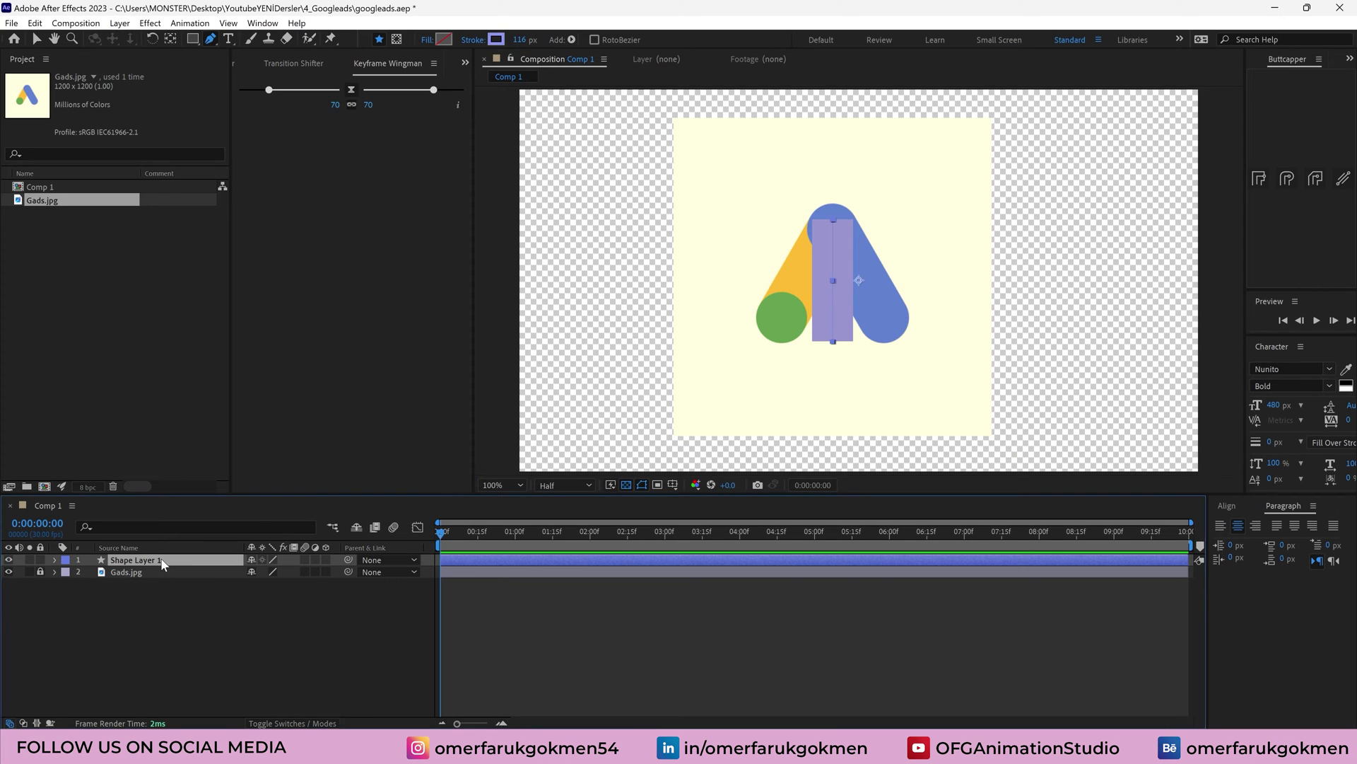
click(55, 559)
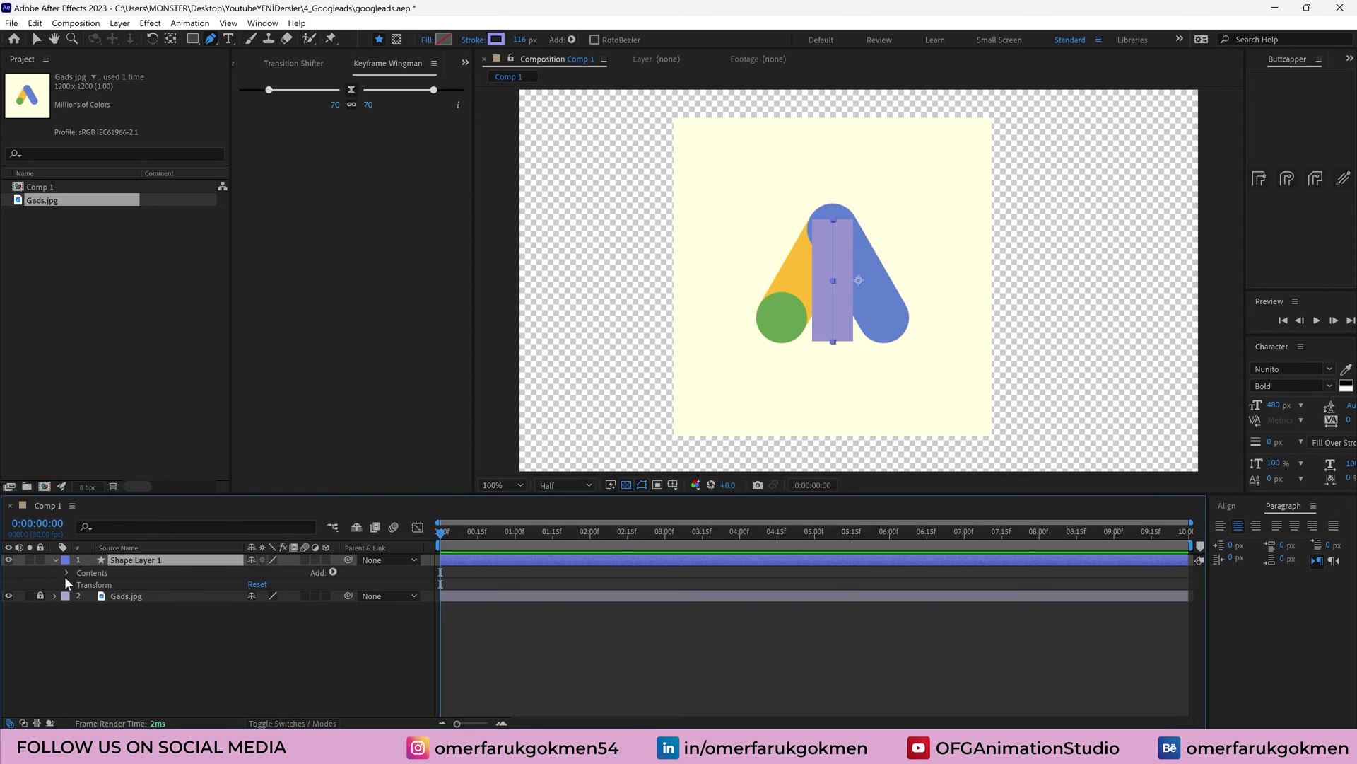
click(68, 572)
click(79, 584)
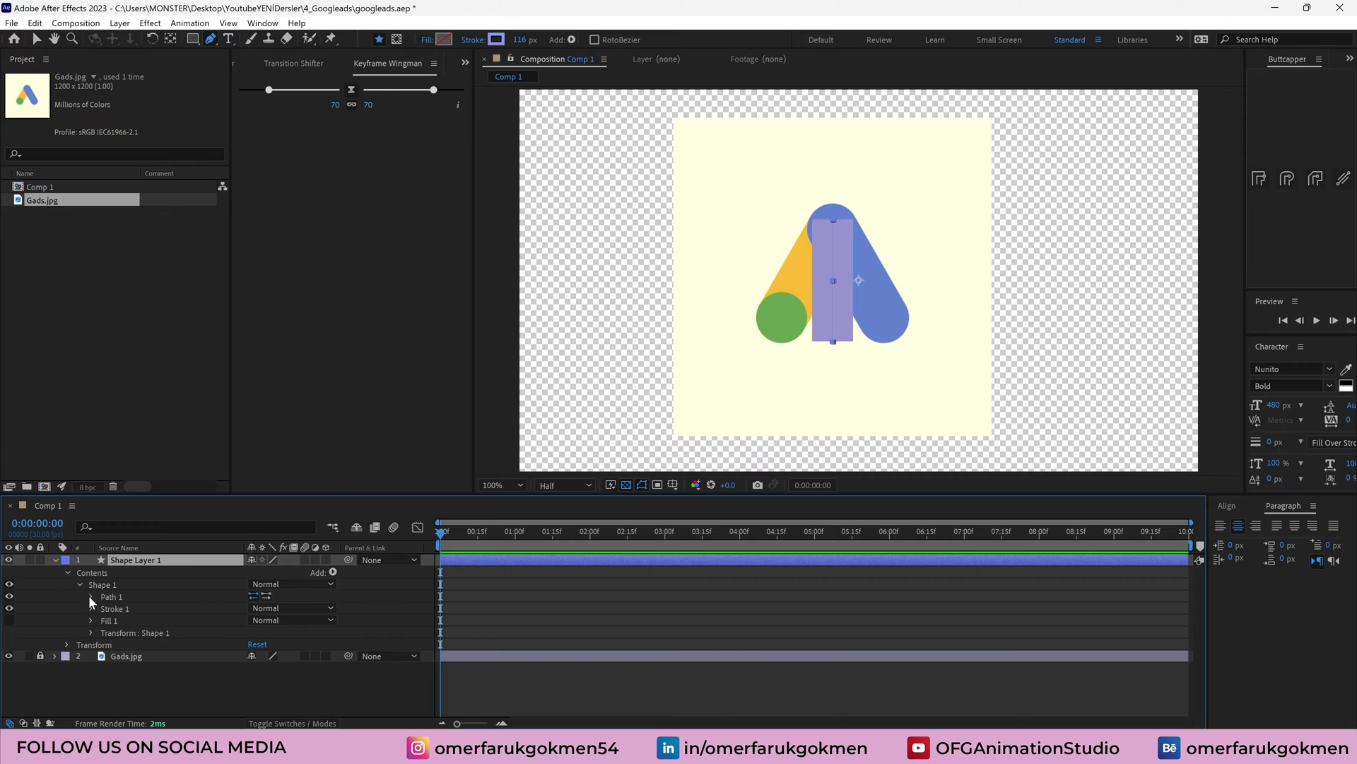
click(91, 608)
scroll(147, 639, down, 1)
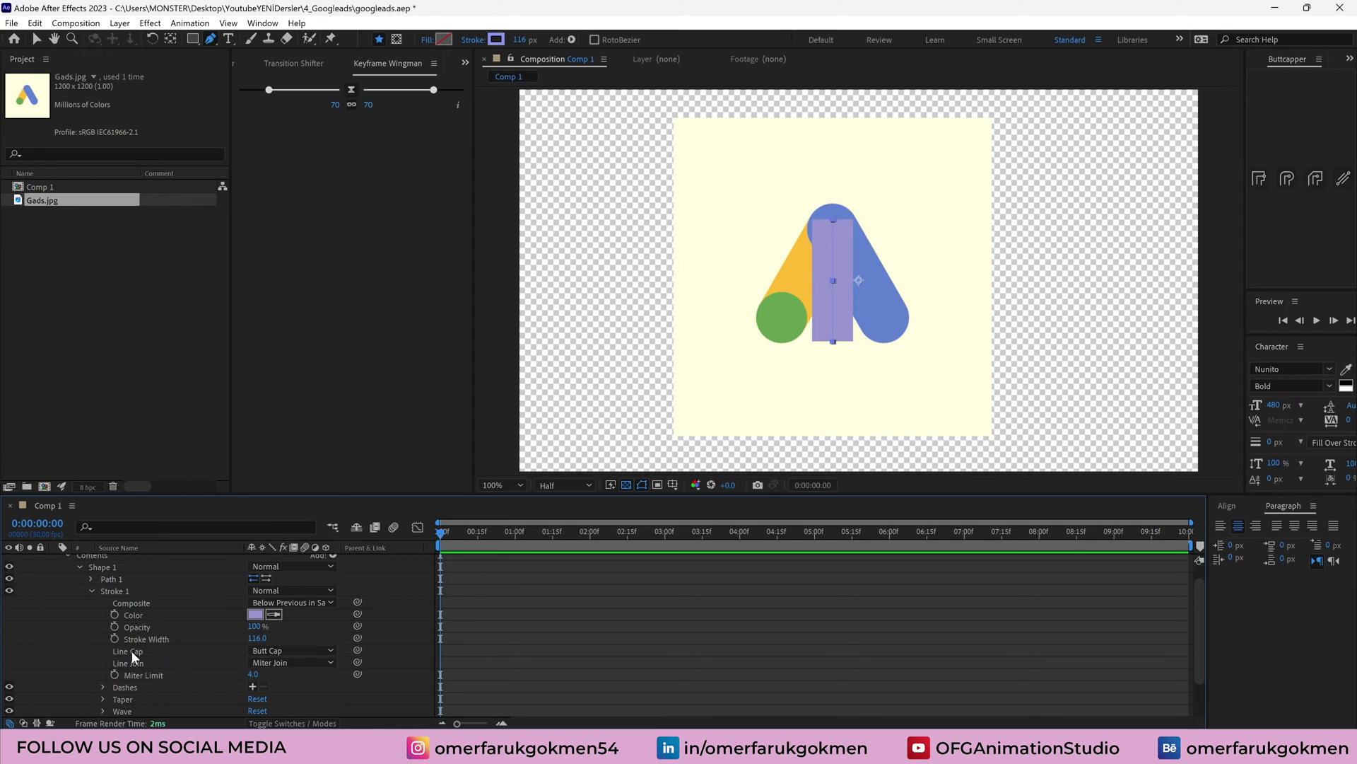
click(283, 650)
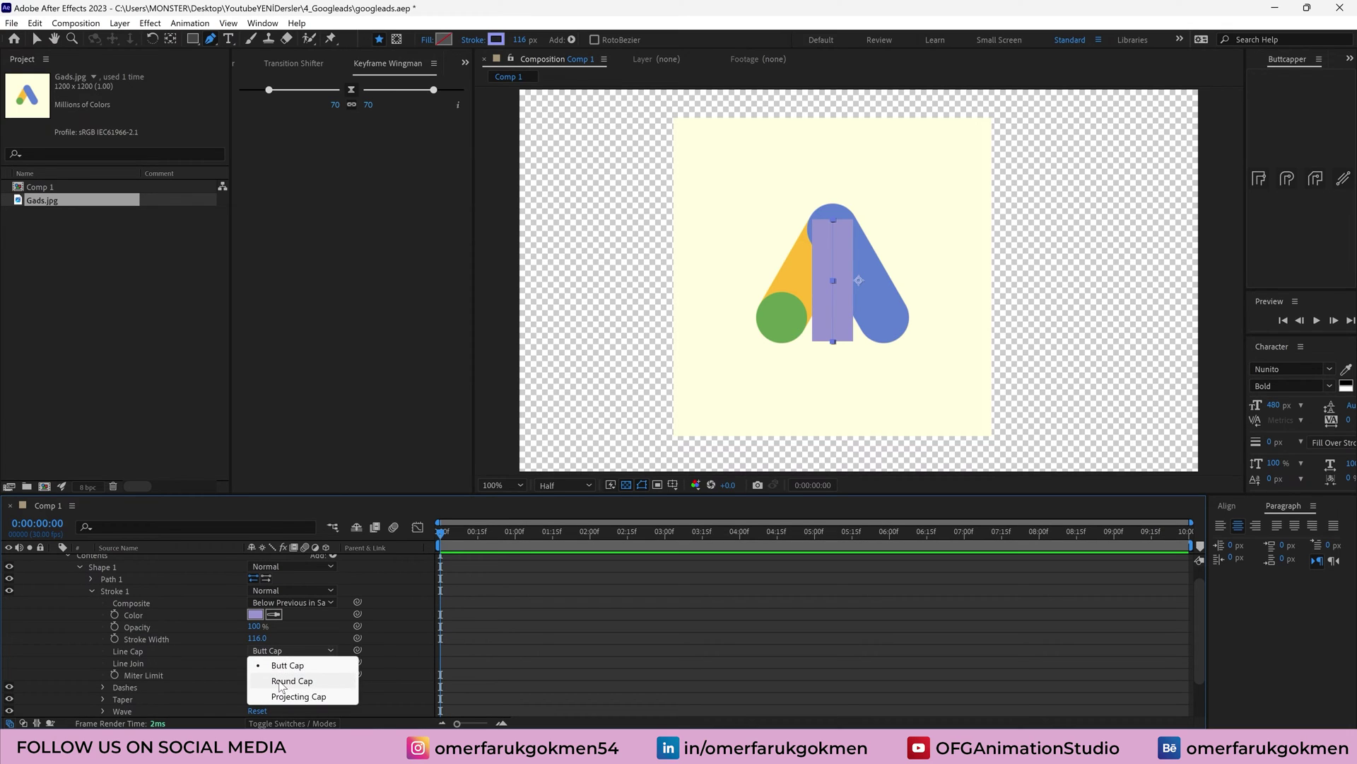
click(281, 682)
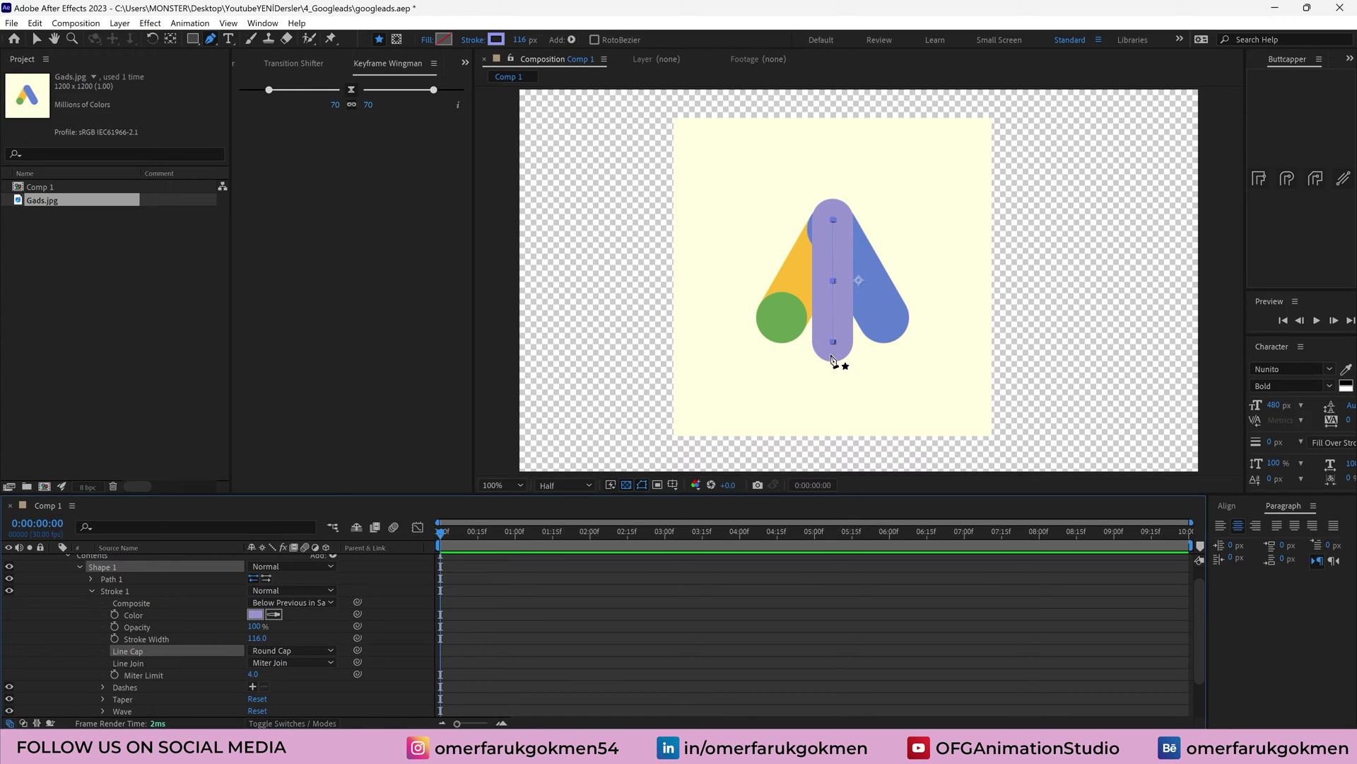
Recolor the line's stroke with the blue sampled from the logo's right leg
scroll(57, 561, up, 1)
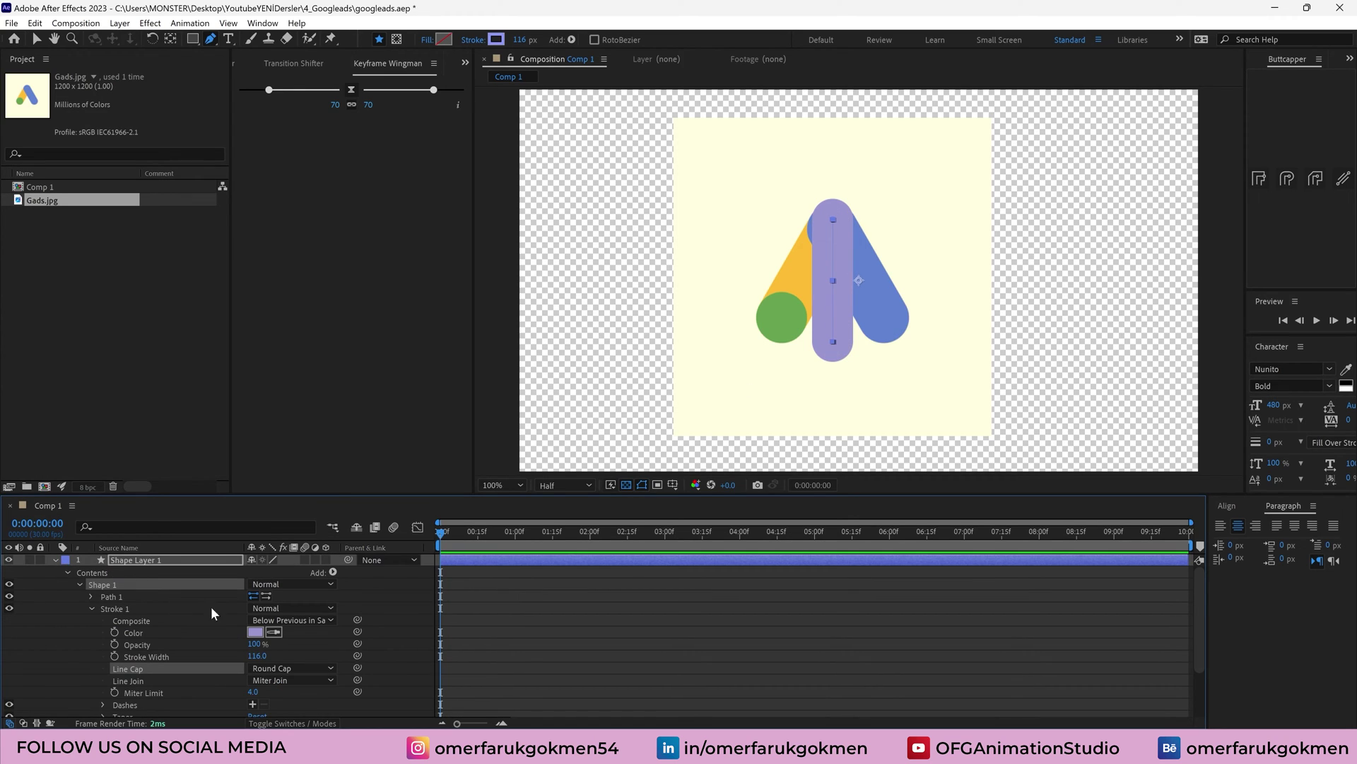
click(879, 317)
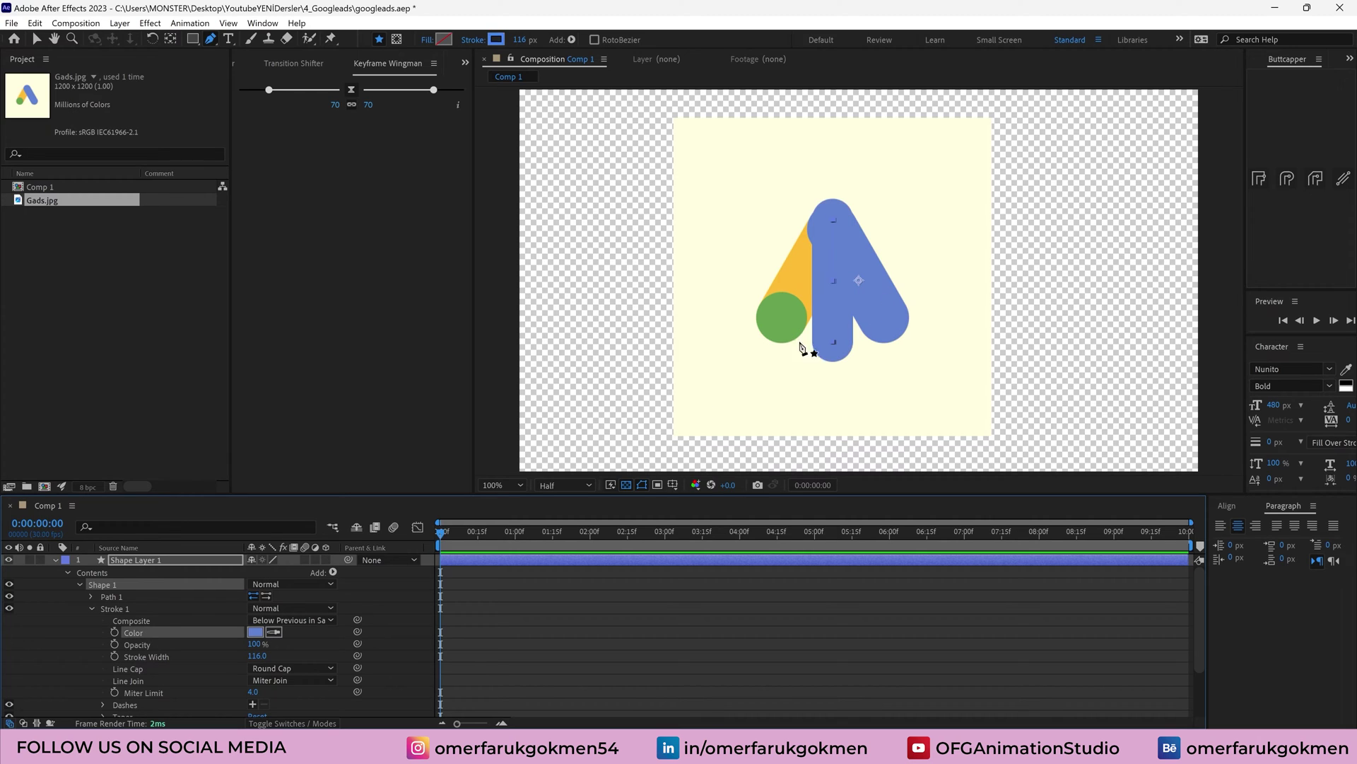
click(54, 559)
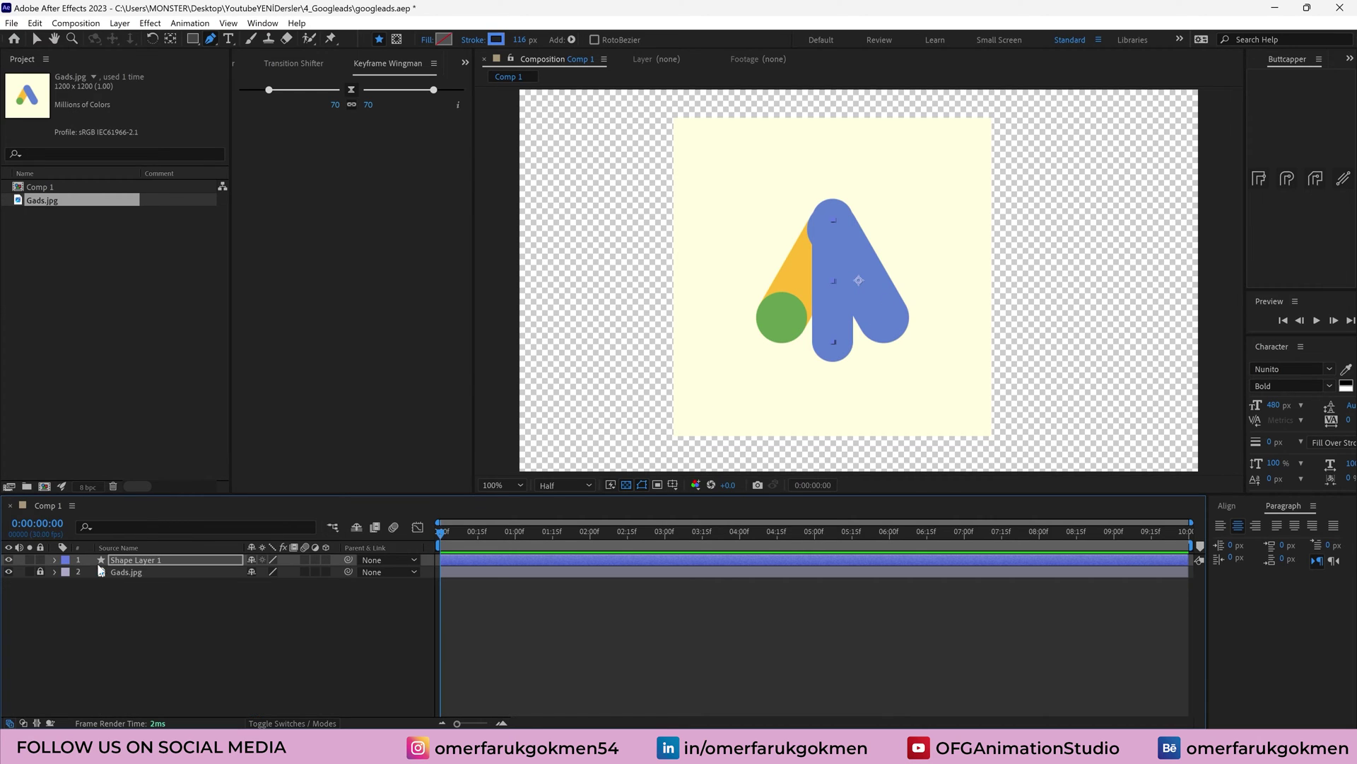
Move the blue bar over the logo's green circle and set its stroke width to 154 px
key(v)
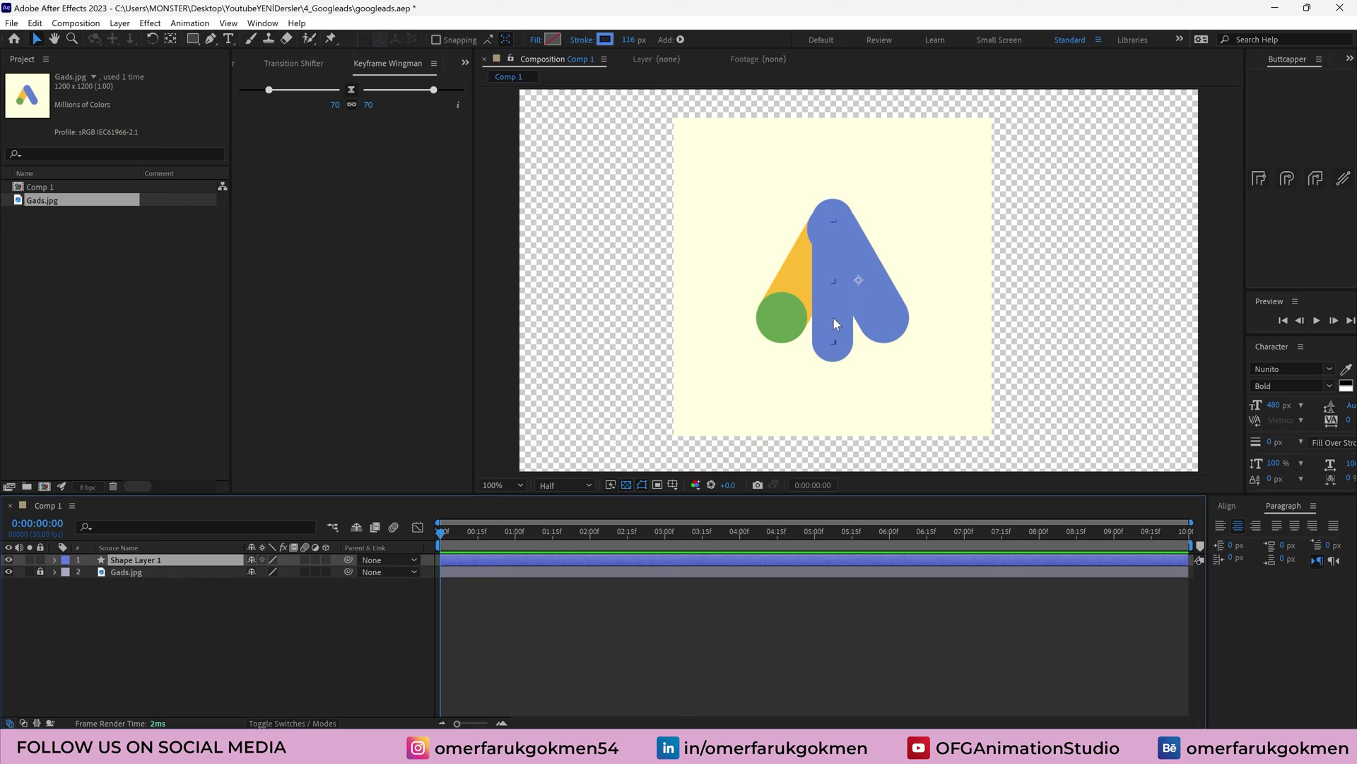
mouse_move(821, 320)
mouse_down()
mouse_move(863, 338)
mouse_move(893, 308)
mouse_move(837, 322)
mouse_move(773, 303)
mouse_up()
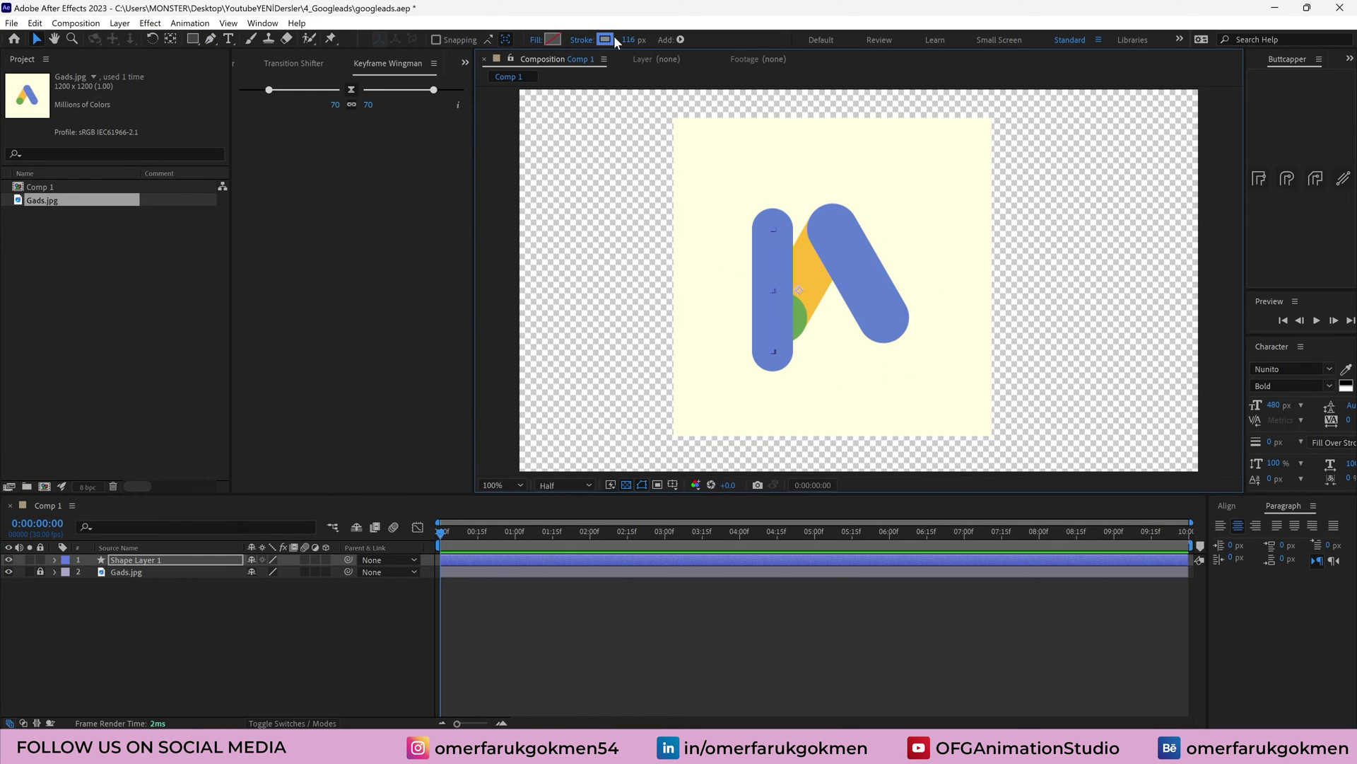
drag(629, 39, 684, 136)
click(768, 309)
mouse_move(807, 295)
mouse_down()
mouse_move(881, 321)
mouse_move(903, 376)
mouse_move(804, 303)
mouse_up()
Move the shape layer's anchor point onto the bar's upper path point
click(141, 560)
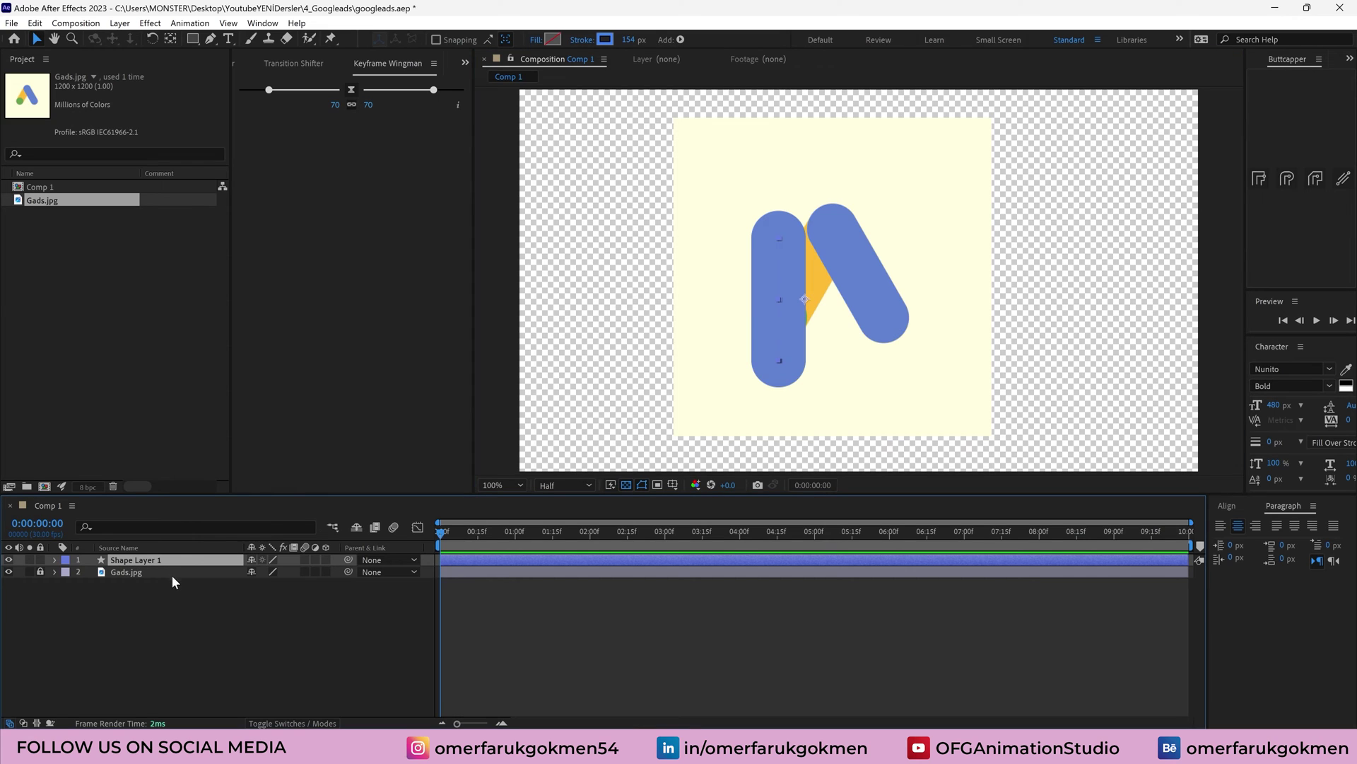
click(170, 38)
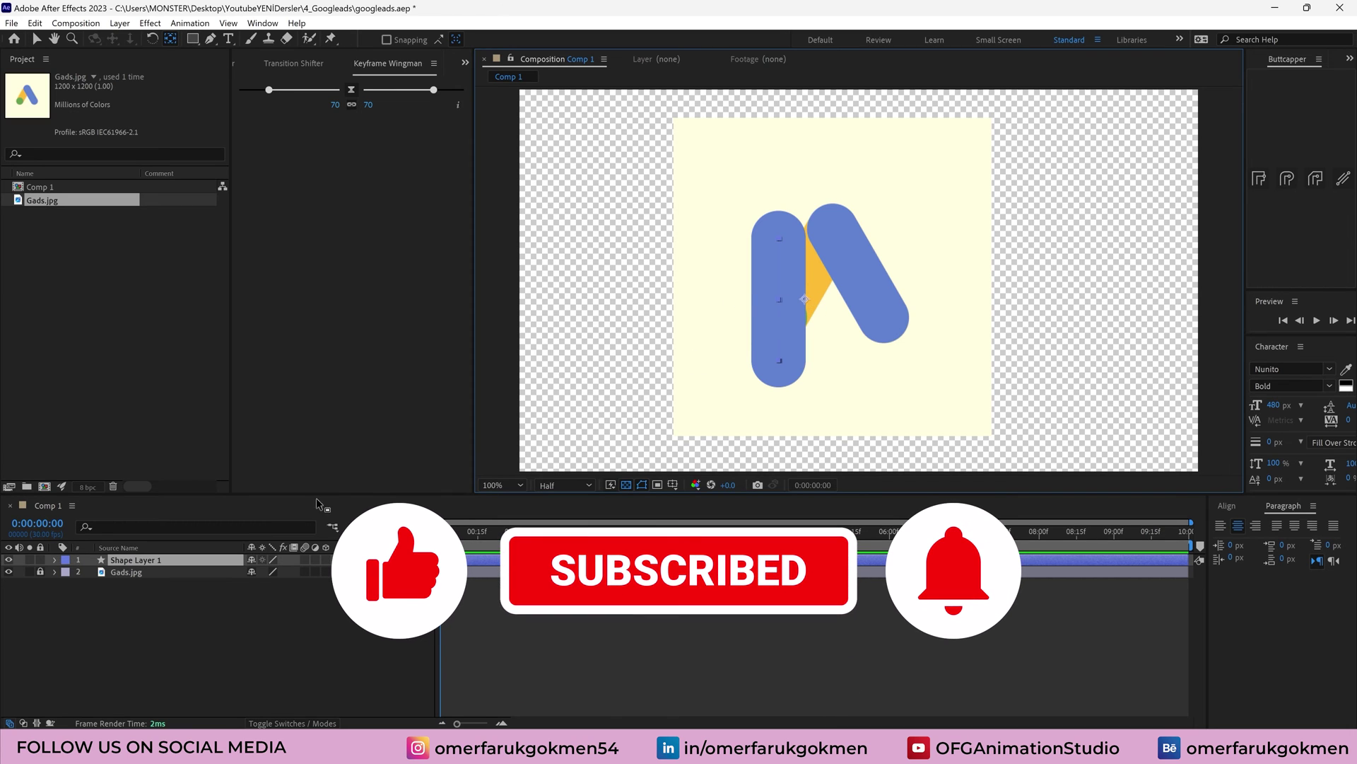
drag(804, 301, 779, 240)
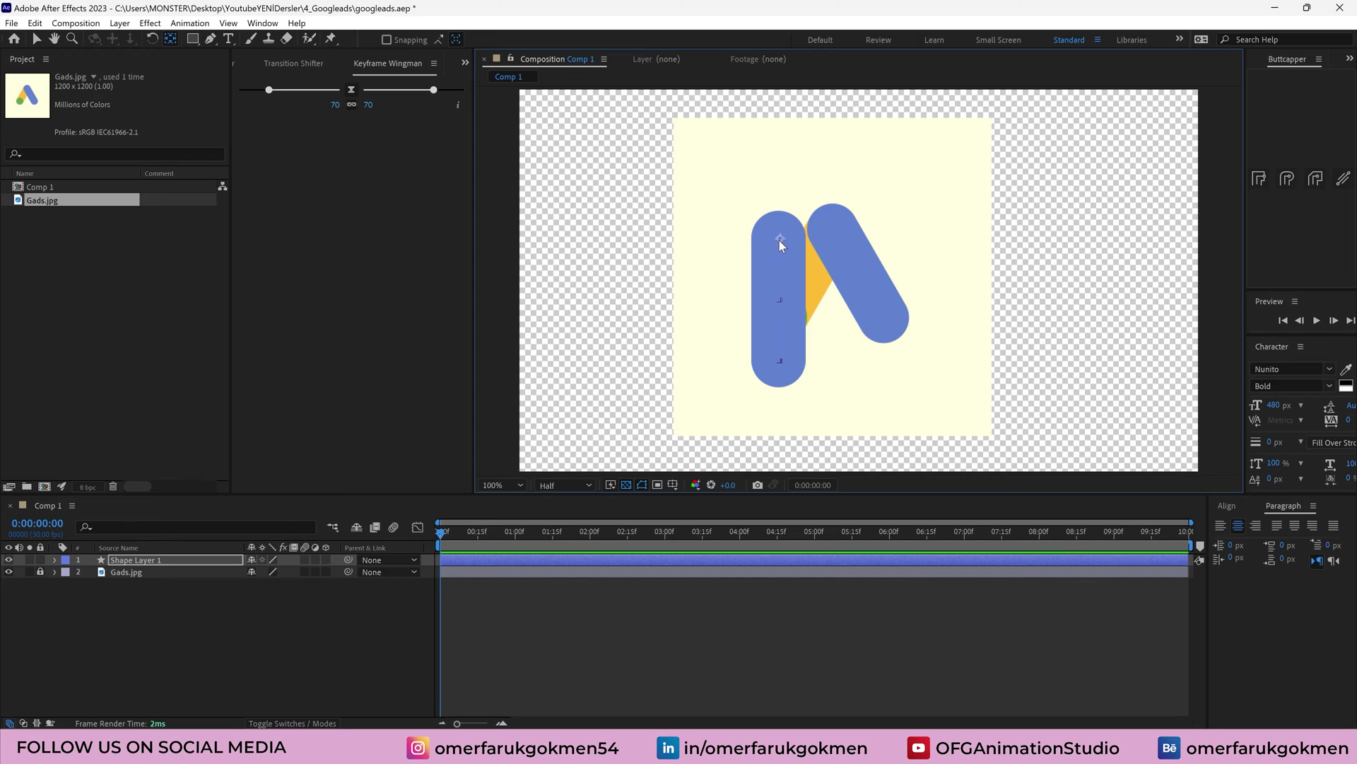
Align the bar's upper end with the logo's blue apex and shorten the bar by raising its lower path point
click(130, 559)
key(v)
drag(779, 240, 833, 229)
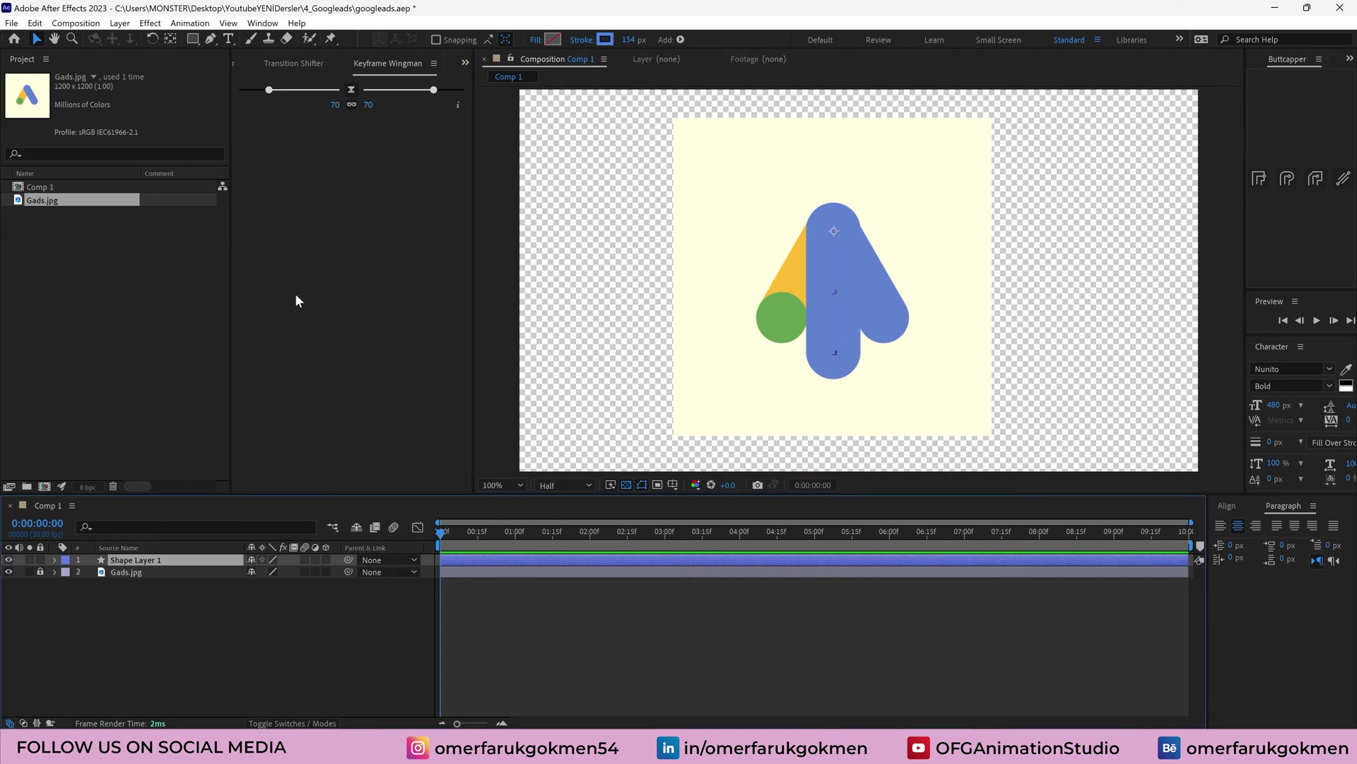
click(212, 38)
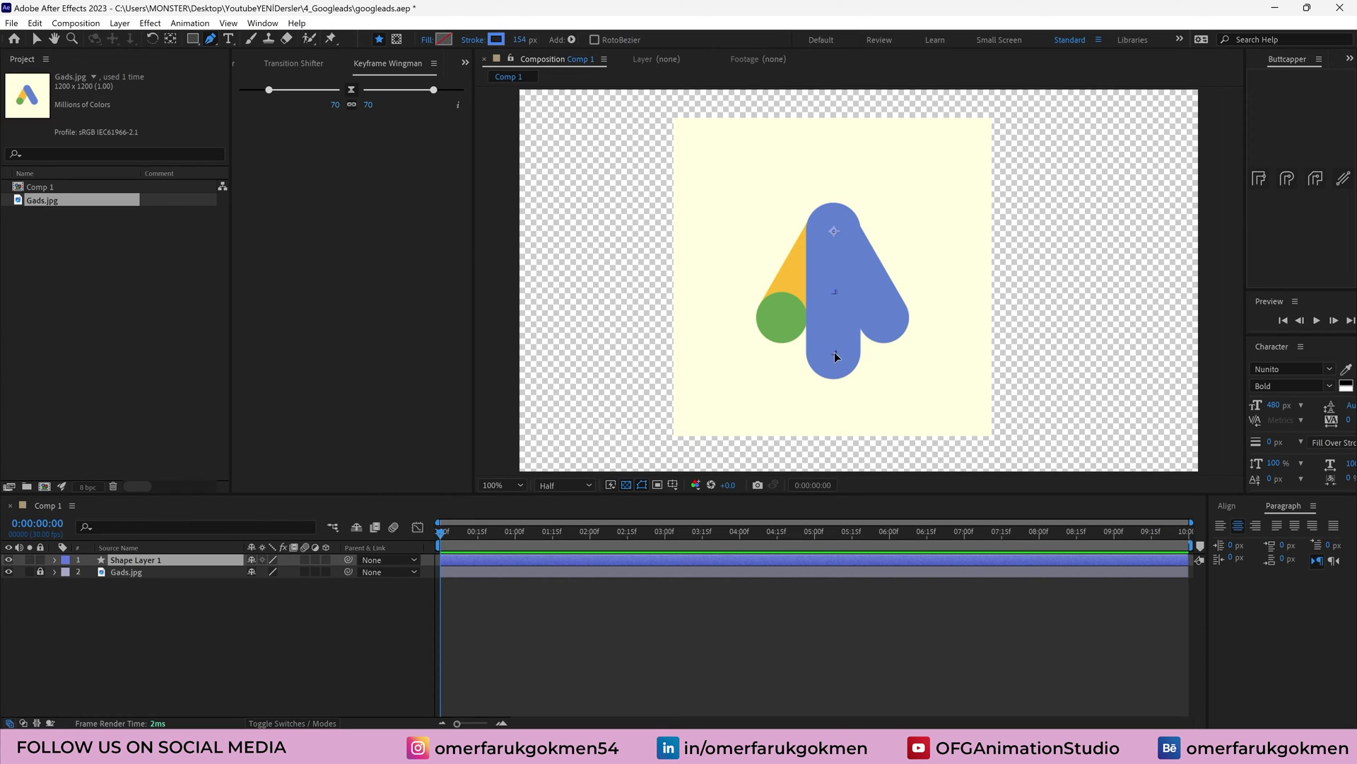
drag(834, 351, 835, 346)
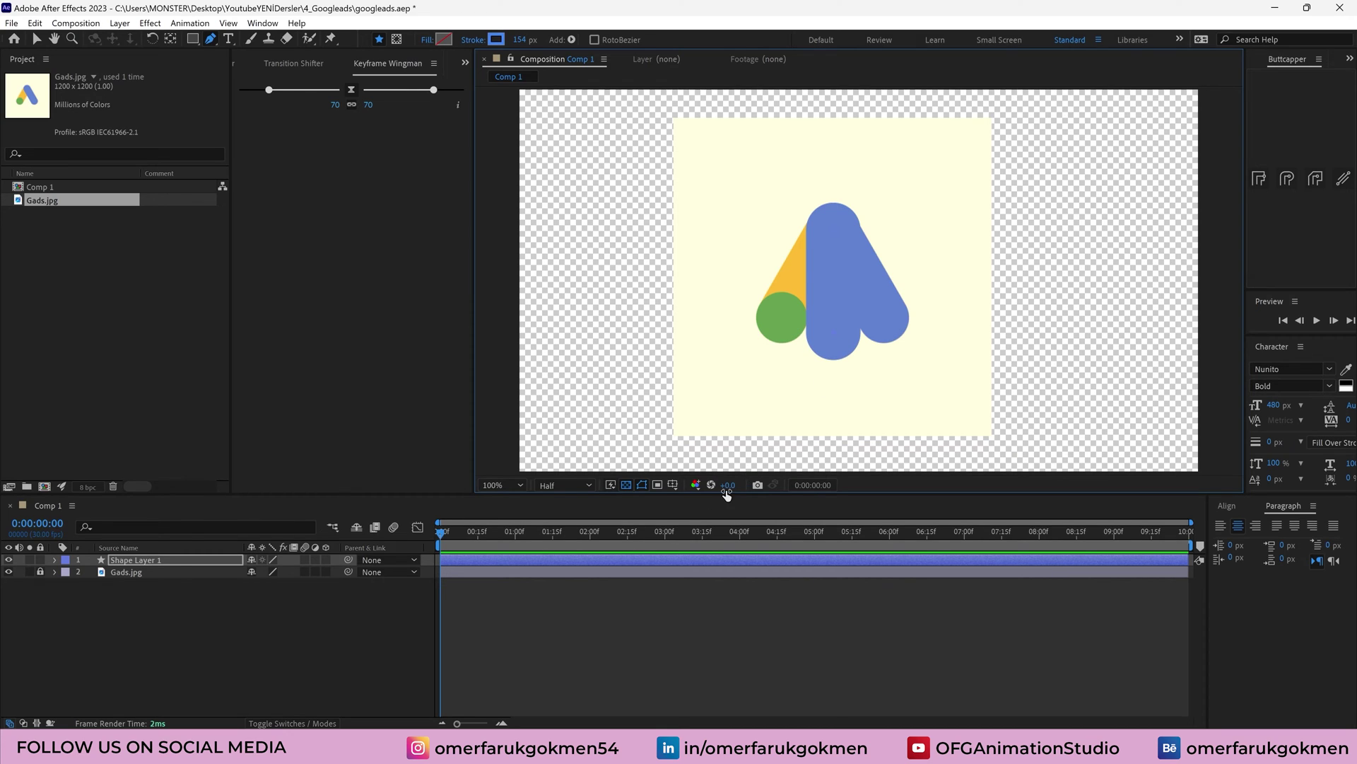
Rename the shape layer as blueshape
click(130, 561)
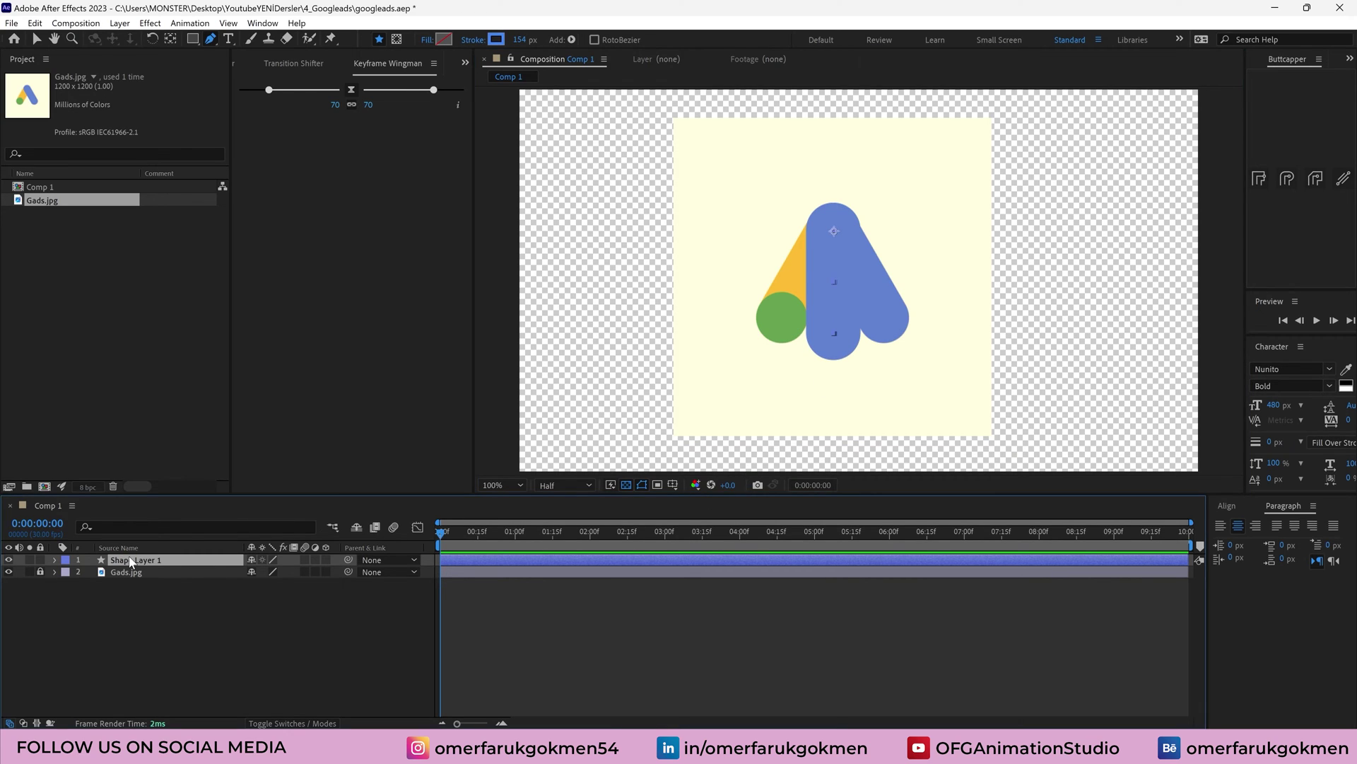
key(Return)
text(b)
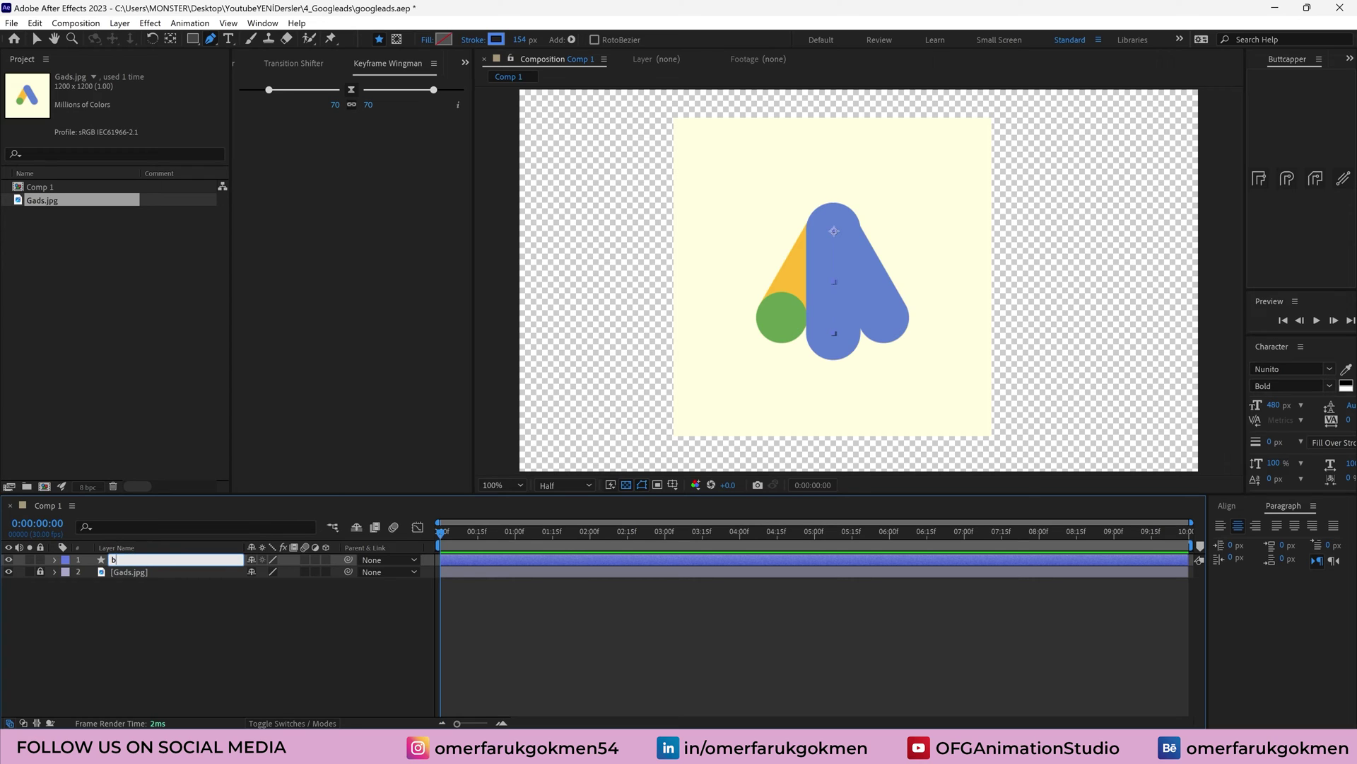
text(lueshape)
key(Return)
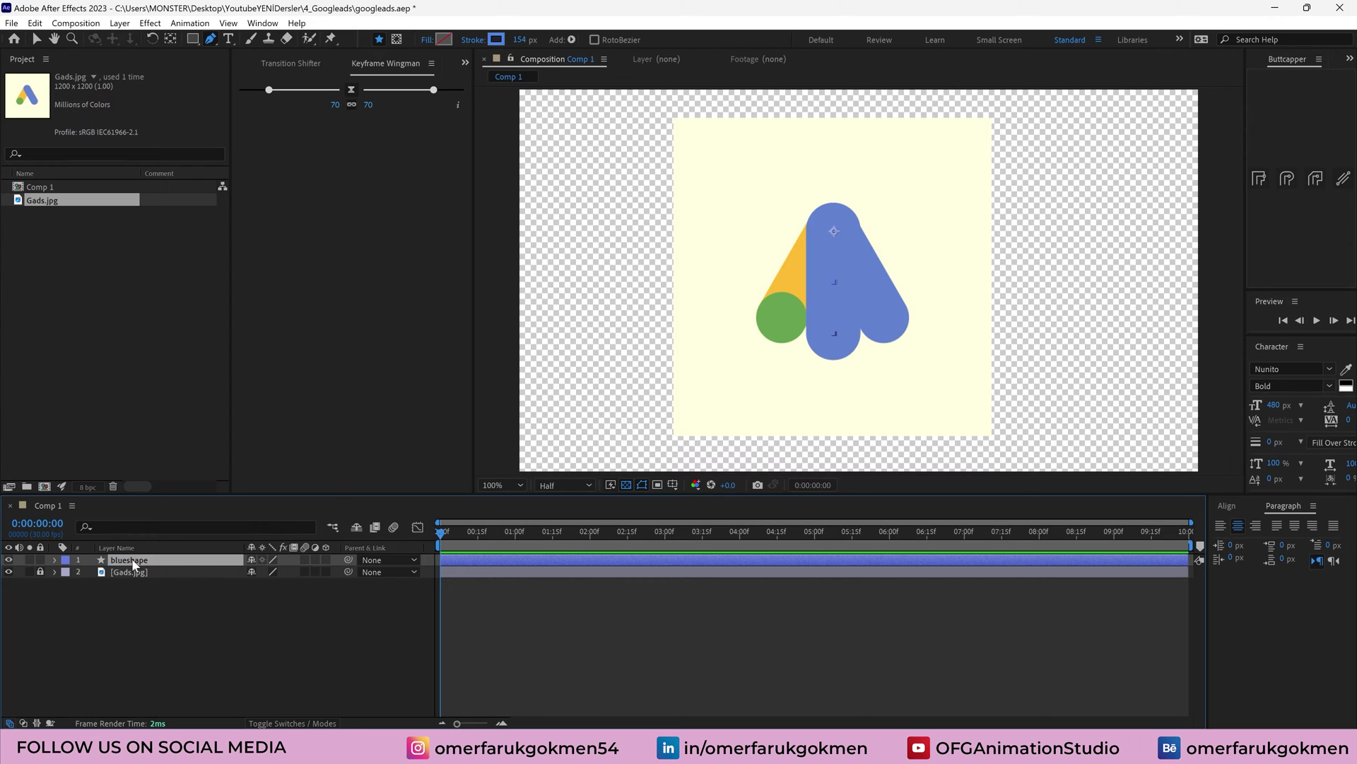
Duplicate the blueshape layer and rename the copy as yelllowshape
key(ctrl+d)
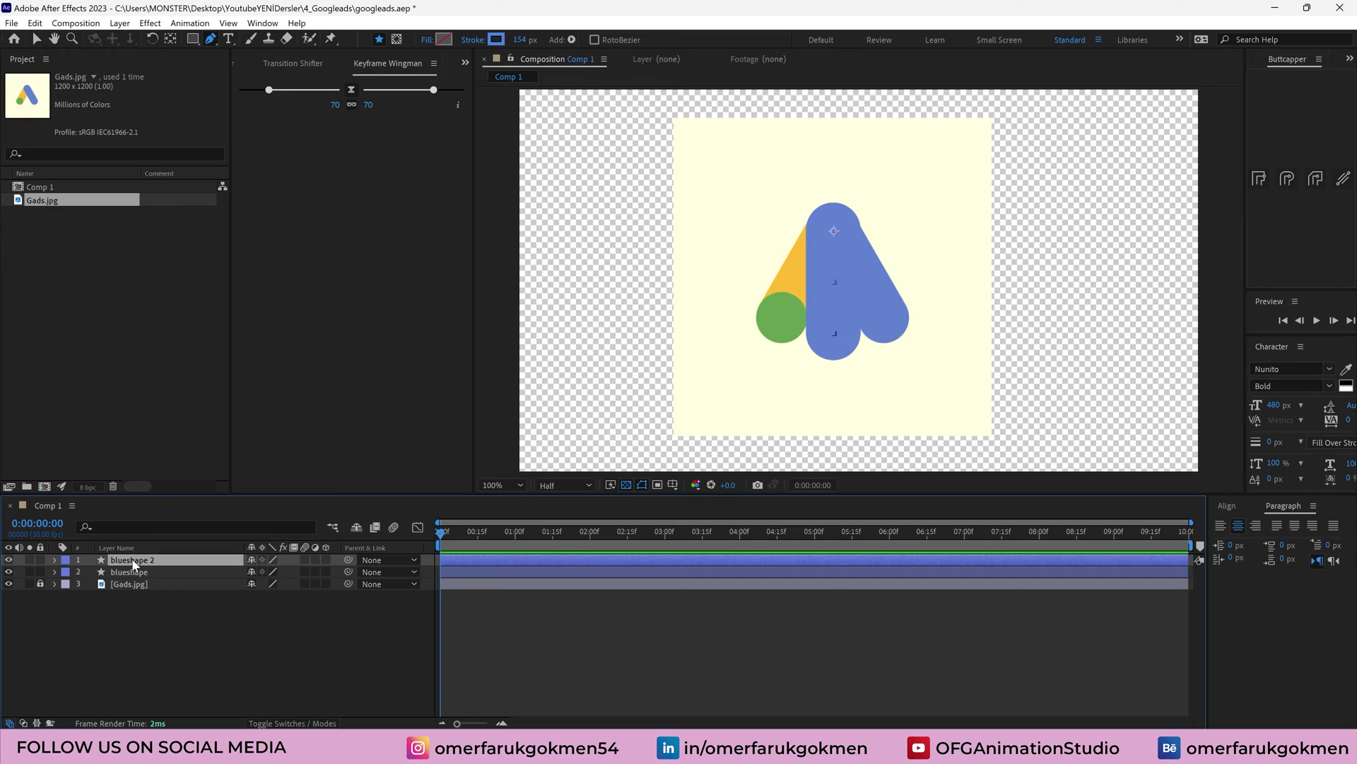
key(Return)
text(yelllow)
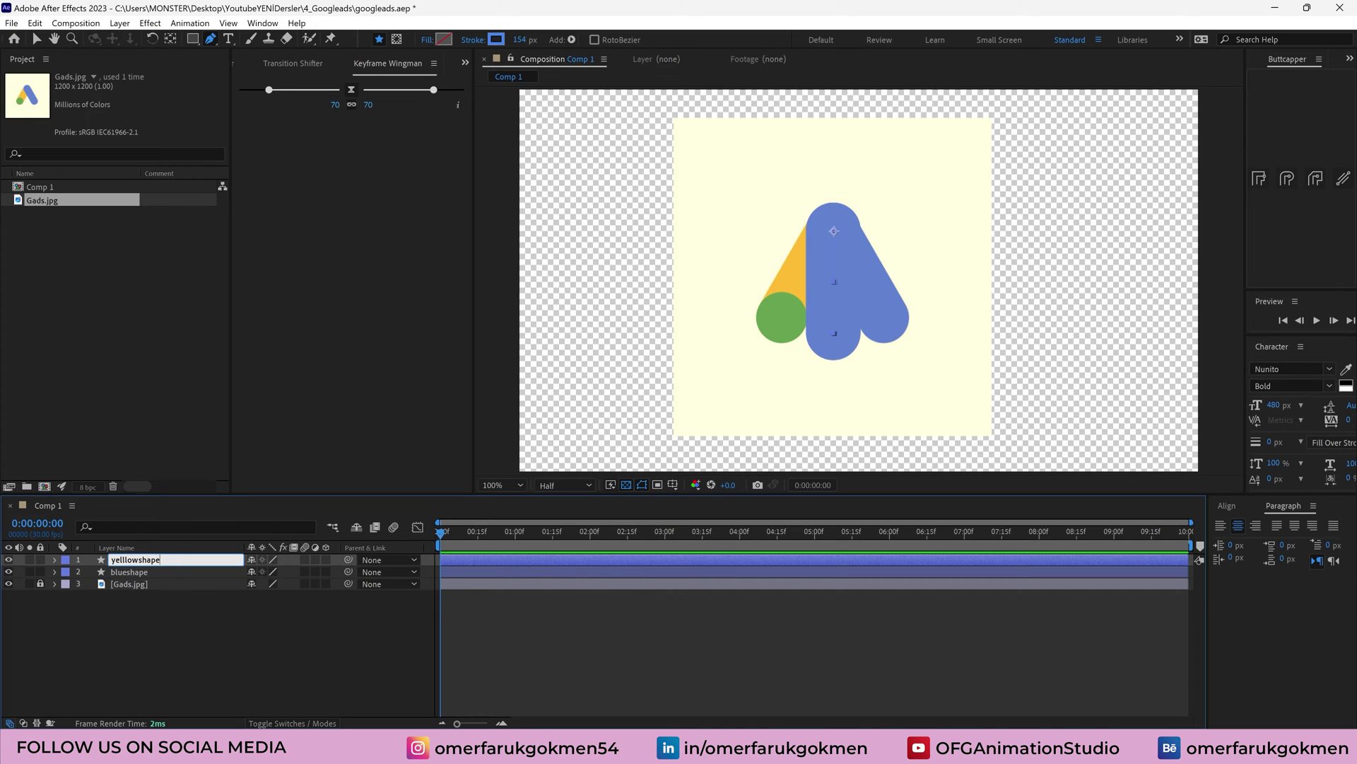
key(Return)
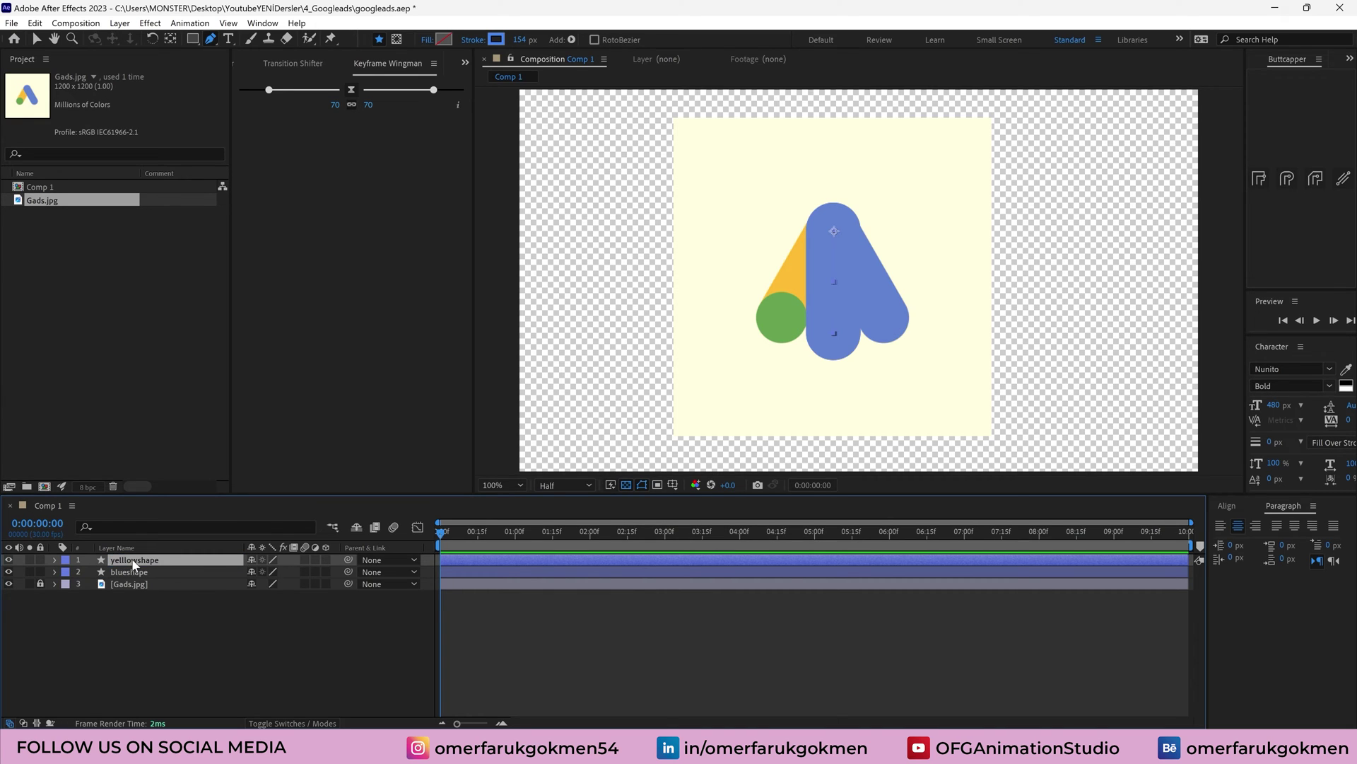
Duplicate the yelllowshape layer and rename the copy as greencircle
key(ctrl+d)
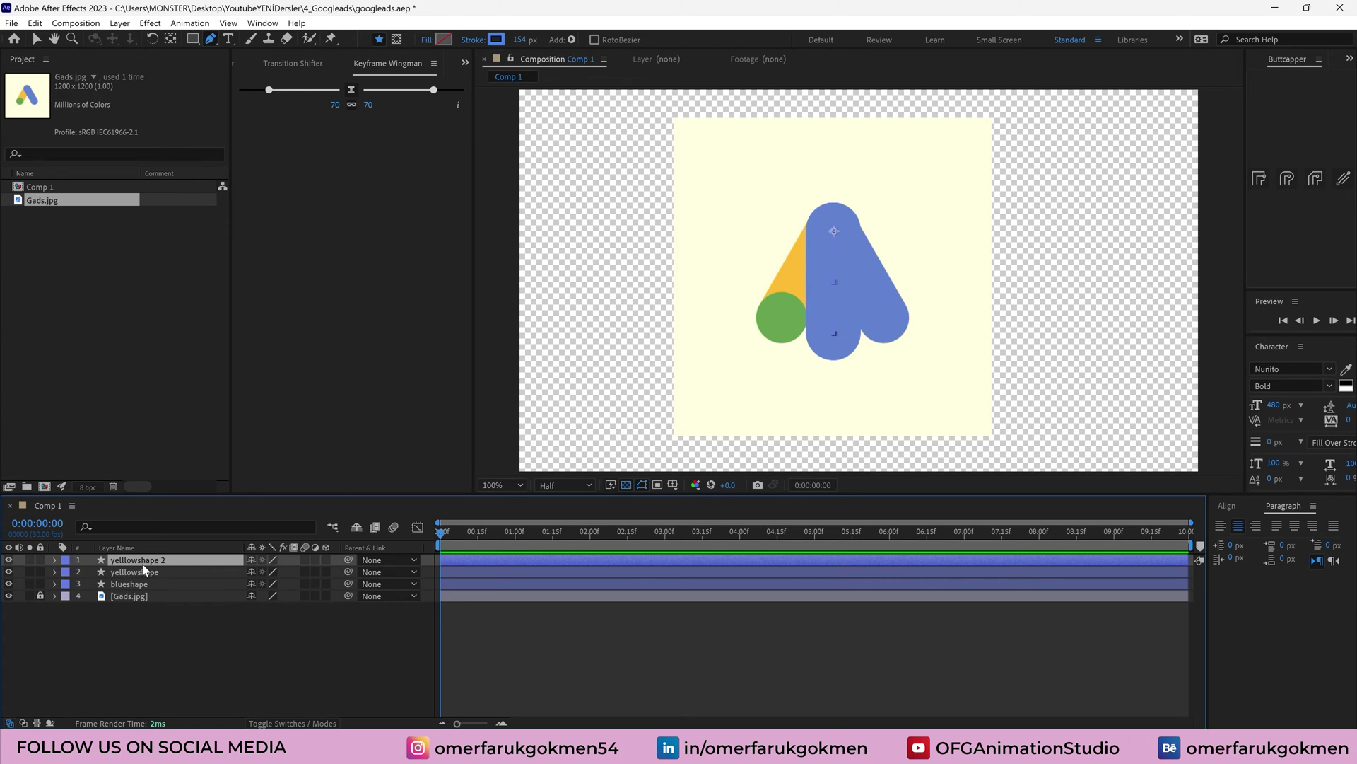
key(Return)
text(gree)
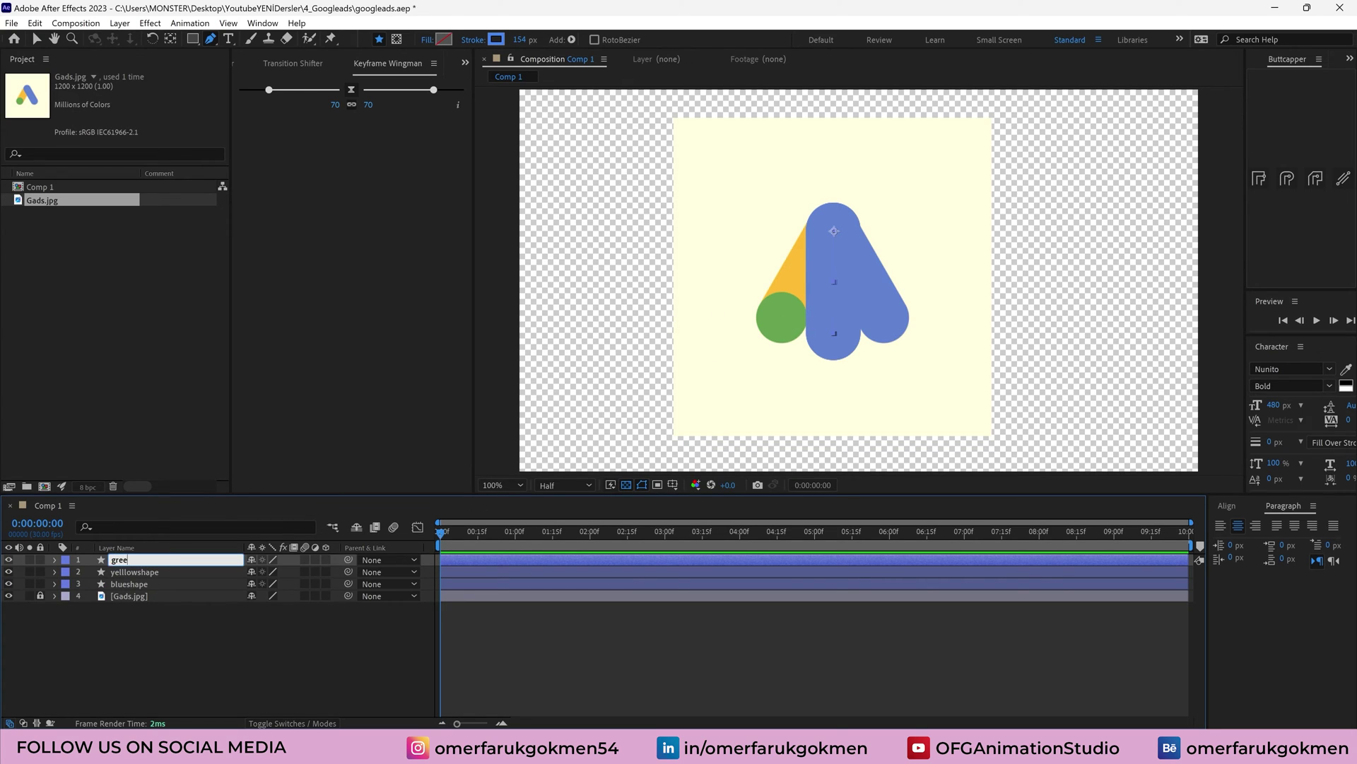
text(ncircle)
key(Return)
Hide the greencircle and yelllowshape layers
click(8, 560)
click(9, 572)
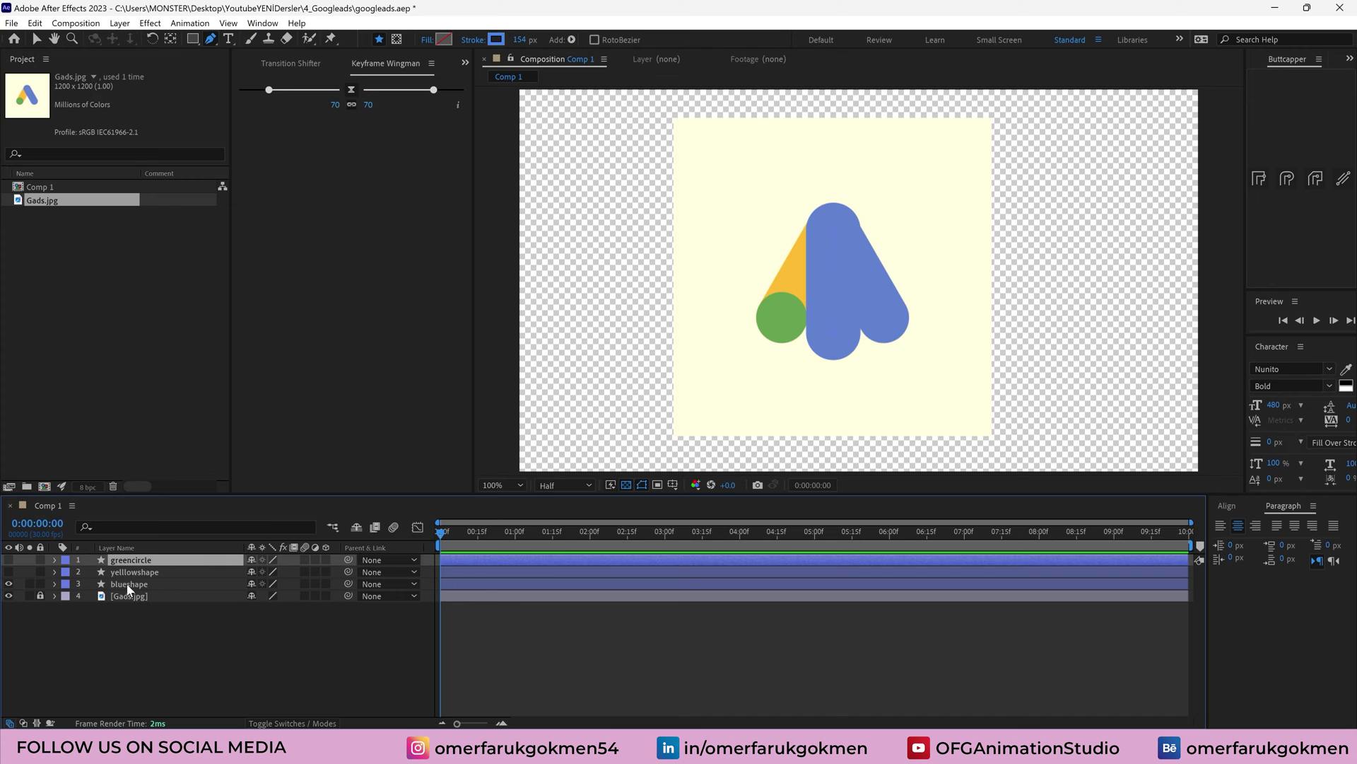
Add a Trim Paths operator to the blueshape layer
click(128, 584)
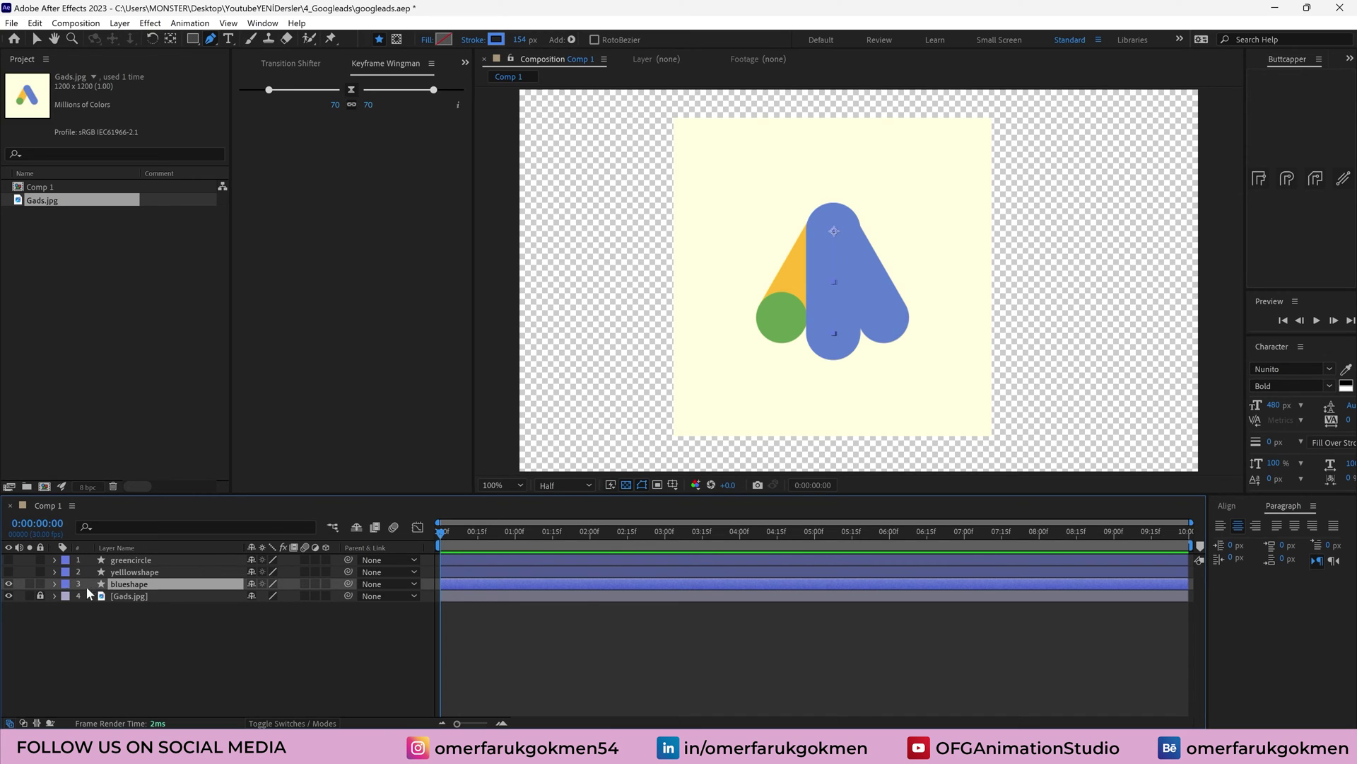
click(53, 584)
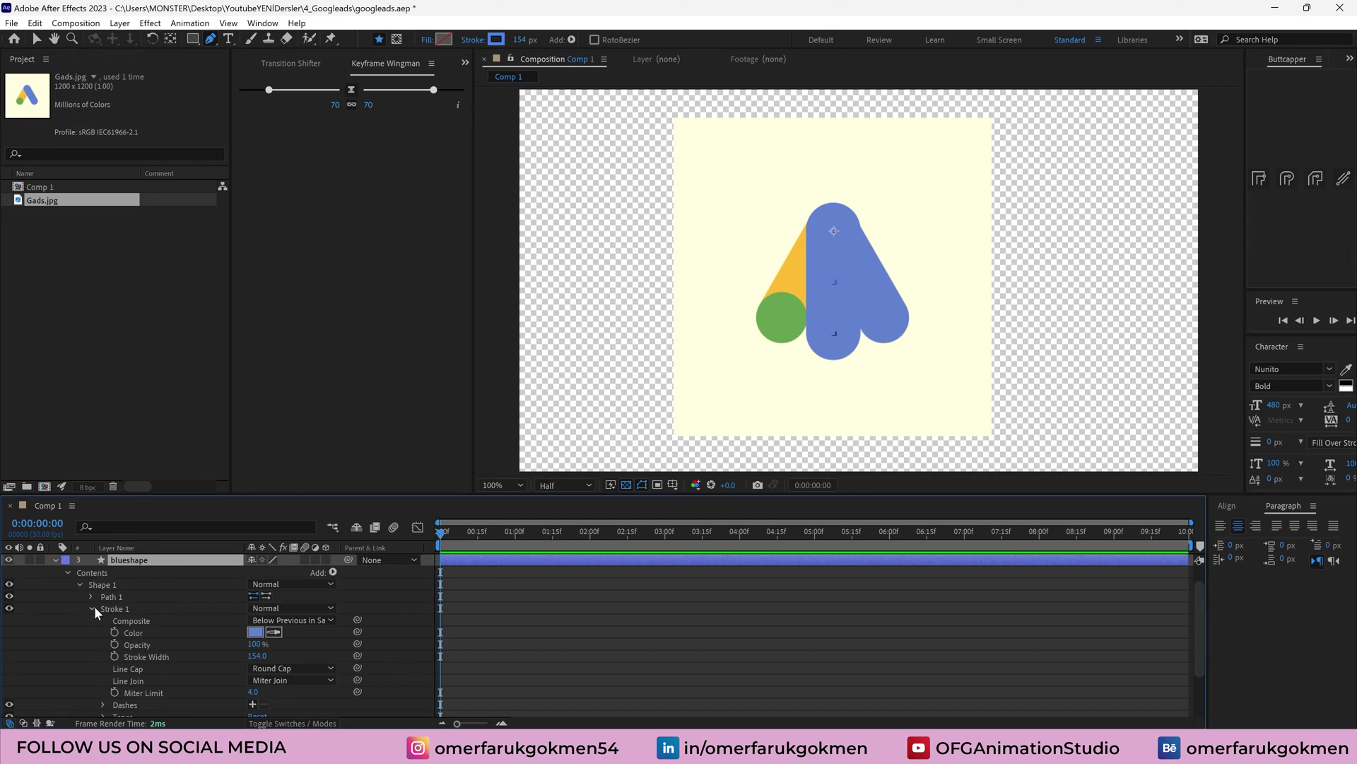
click(327, 596)
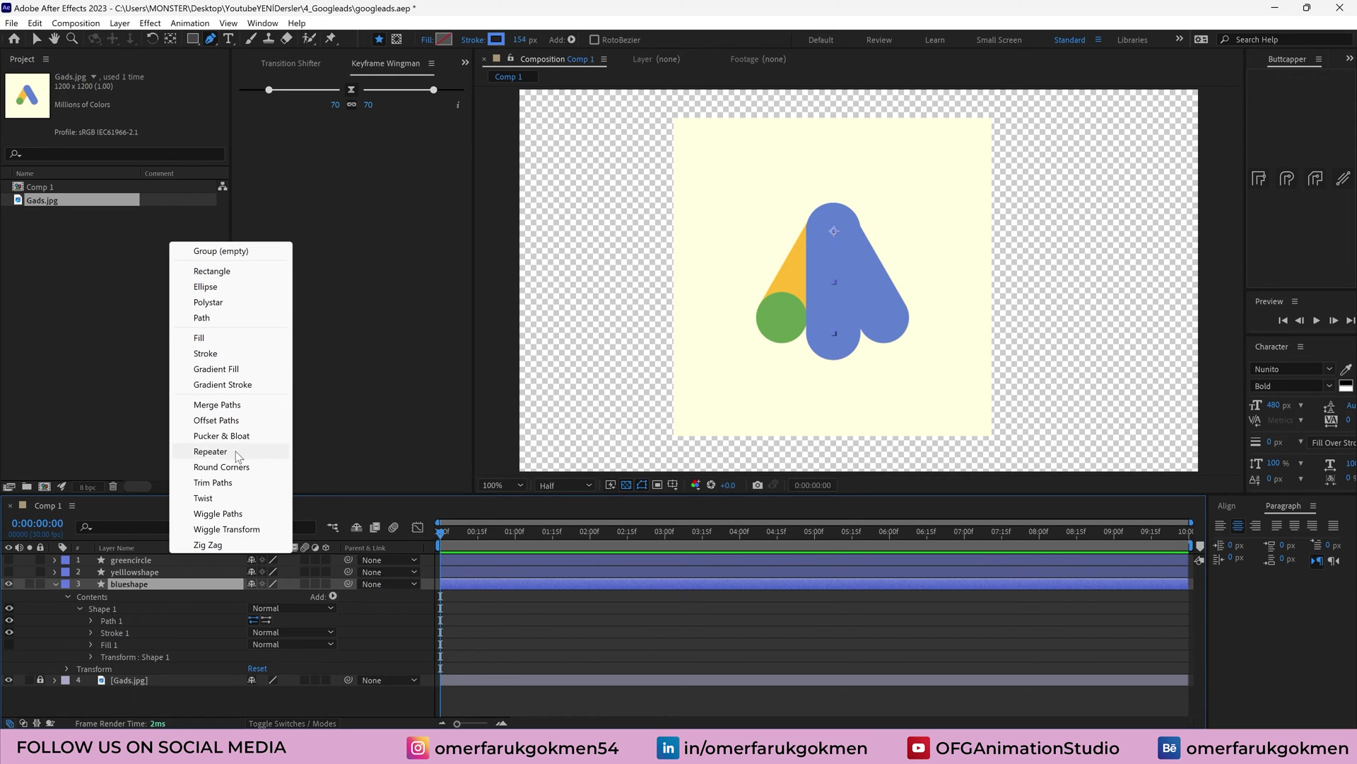
click(214, 482)
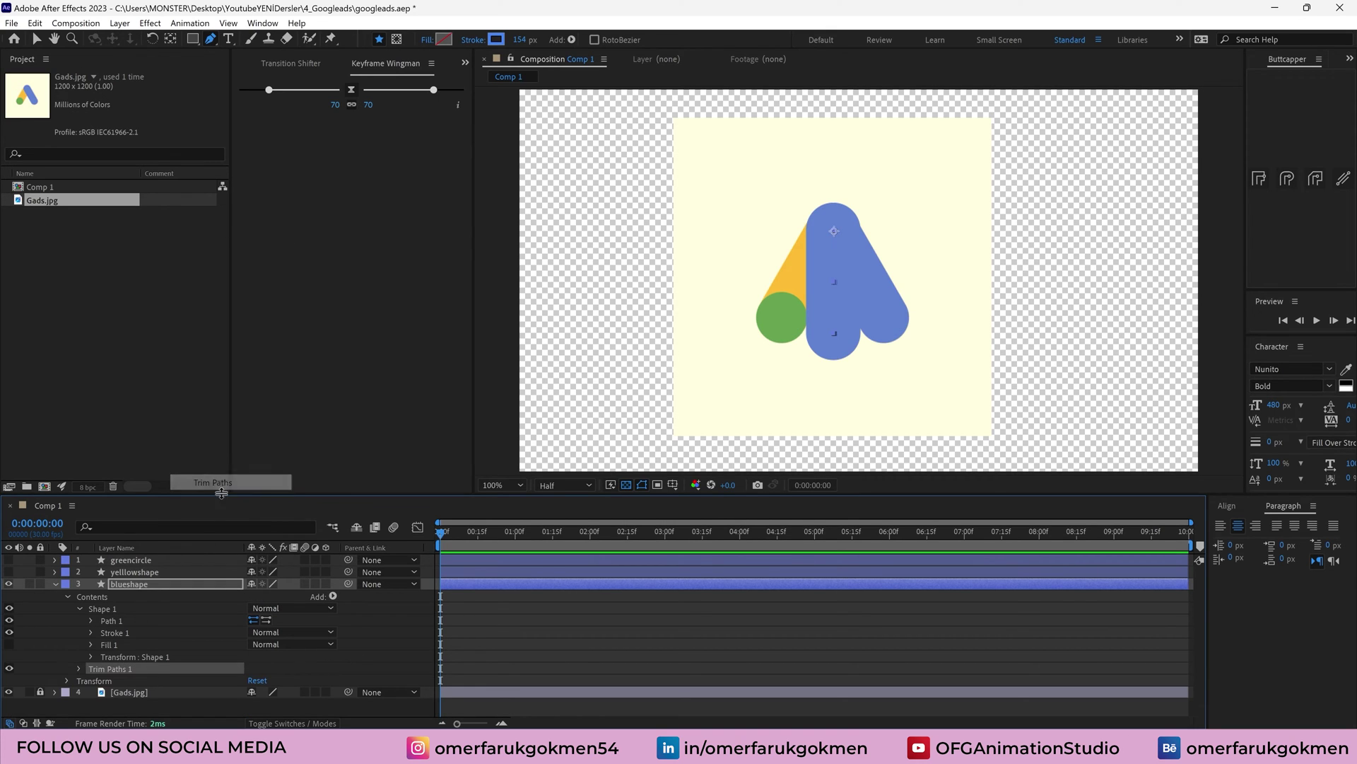
Keyframe the blueshape Trim Paths End from 0% at 0:00 to 100% at 1:00 and preview the animation
click(79, 668)
drag(256, 687, 167, 686)
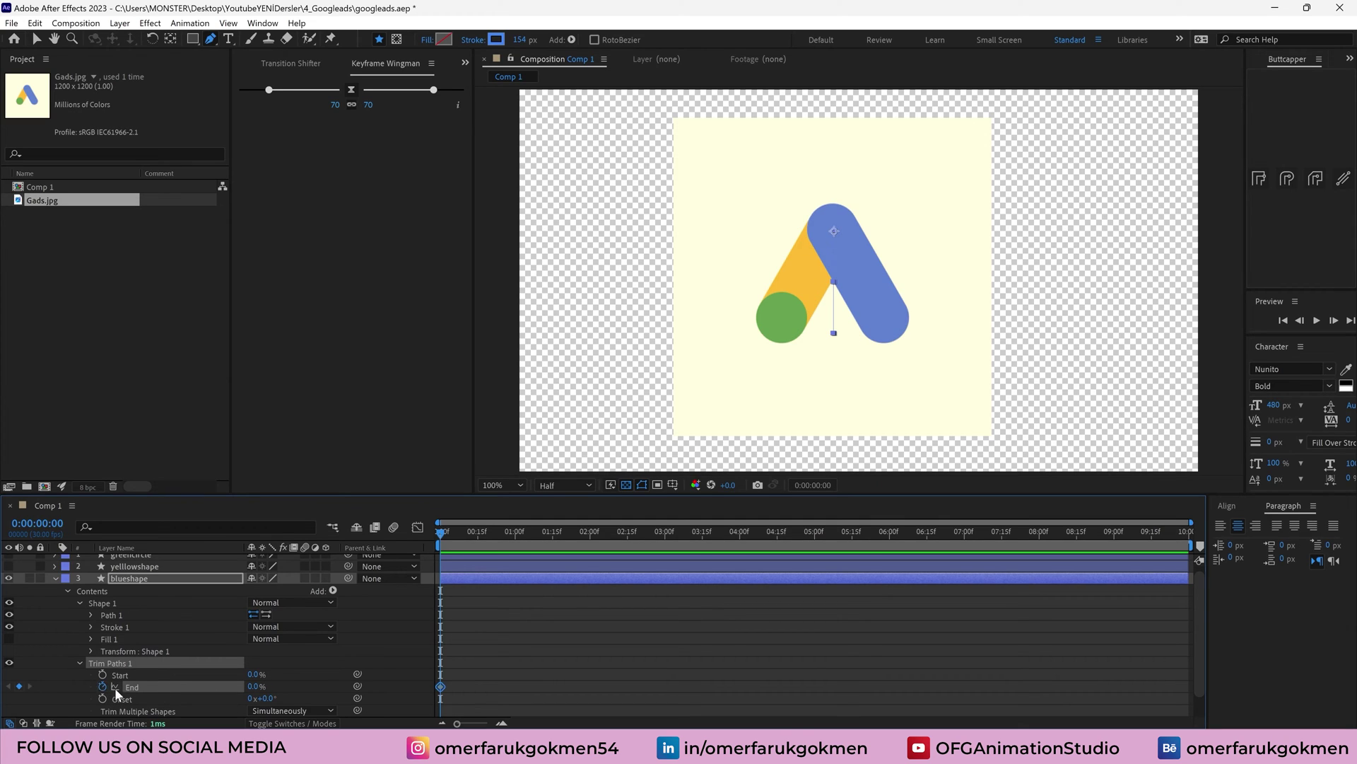
drag(443, 534, 516, 534)
click(254, 685)
text(100)
key(Return)
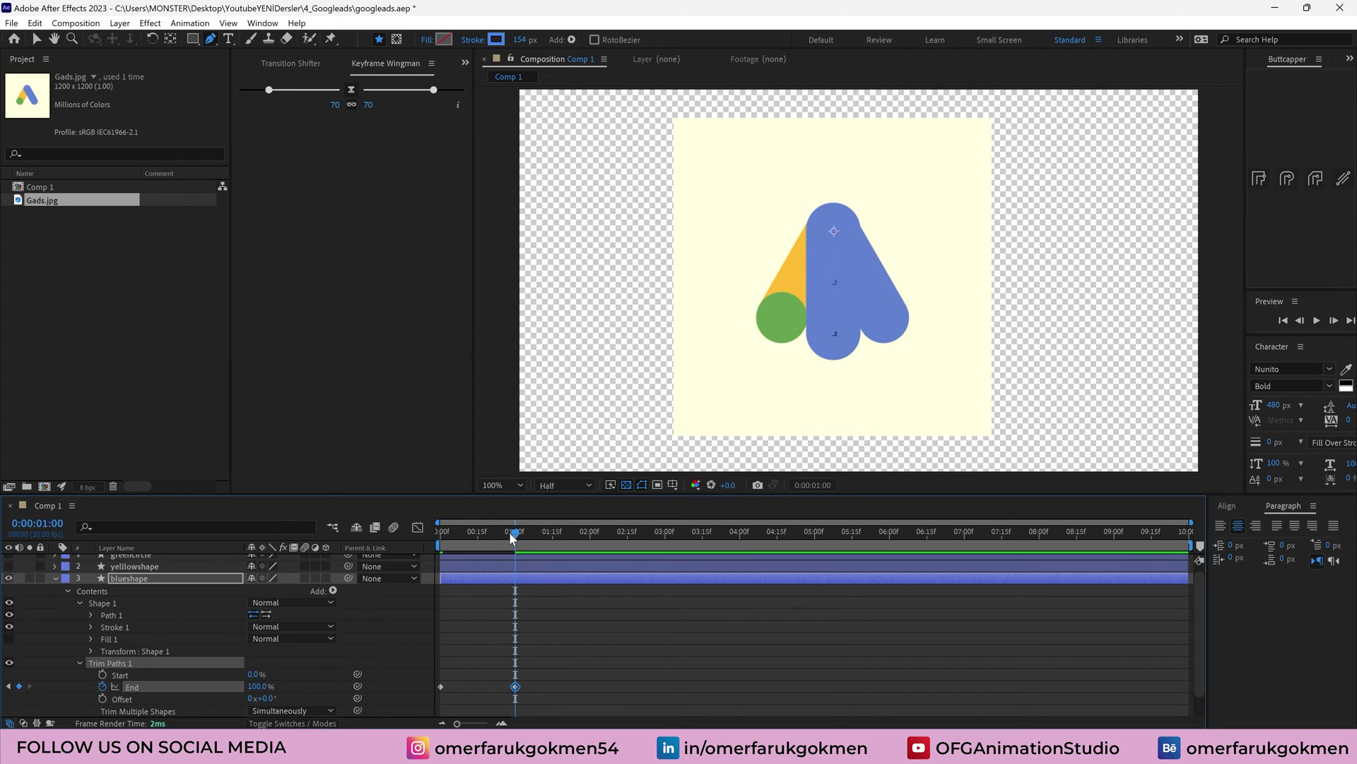
key(space)
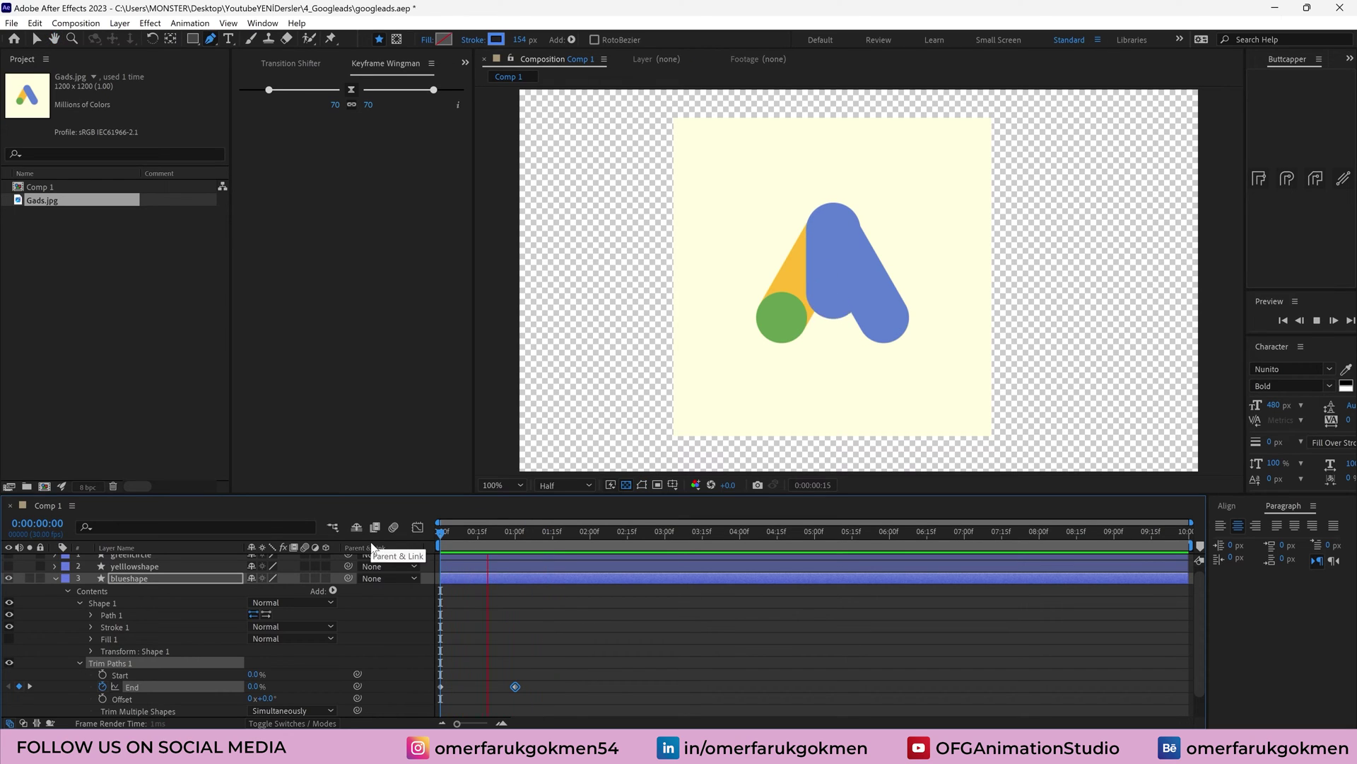
Apply Easy Ease to both Trim Paths End keyframes of blueshape and preview the motion
click(529, 699)
drag(498, 698, 437, 693)
right_click(439, 687)
mouse_move(538, 677)
click(652, 591)
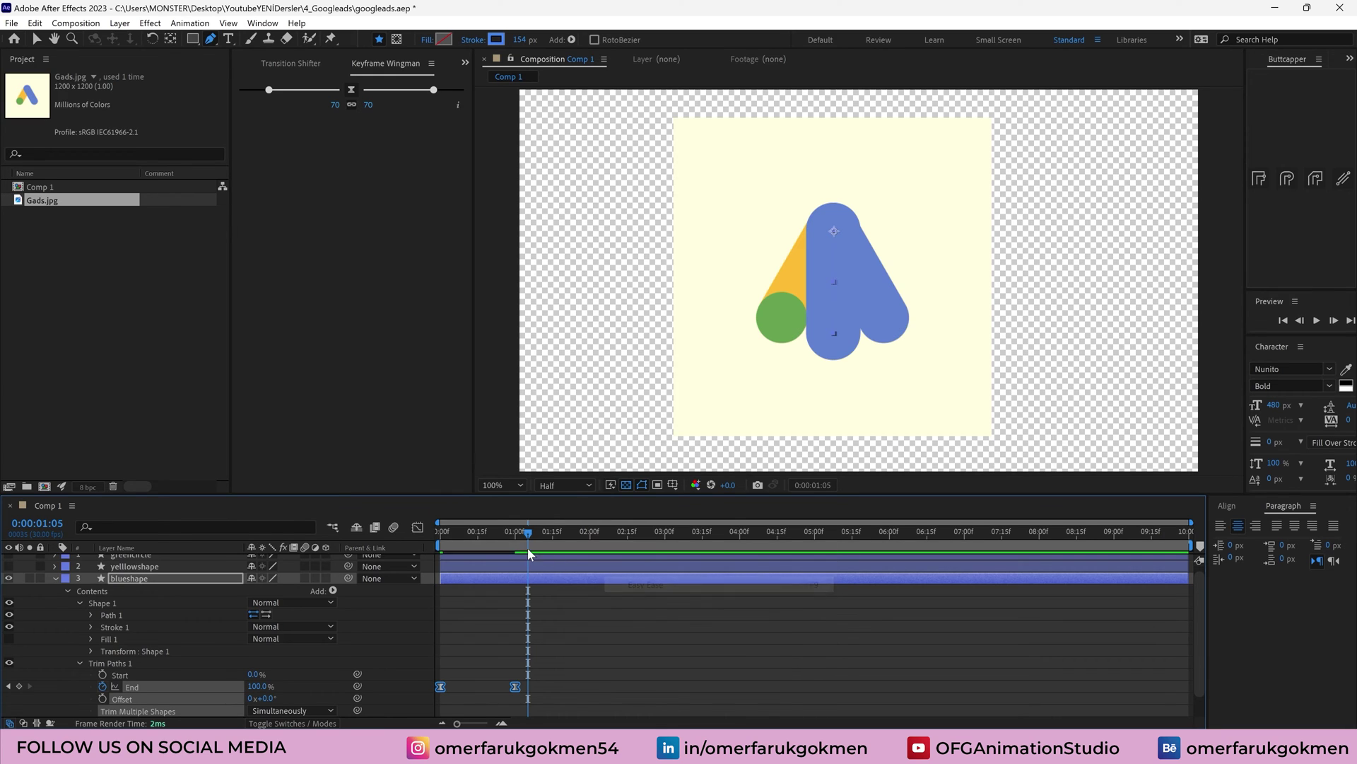
key(space)
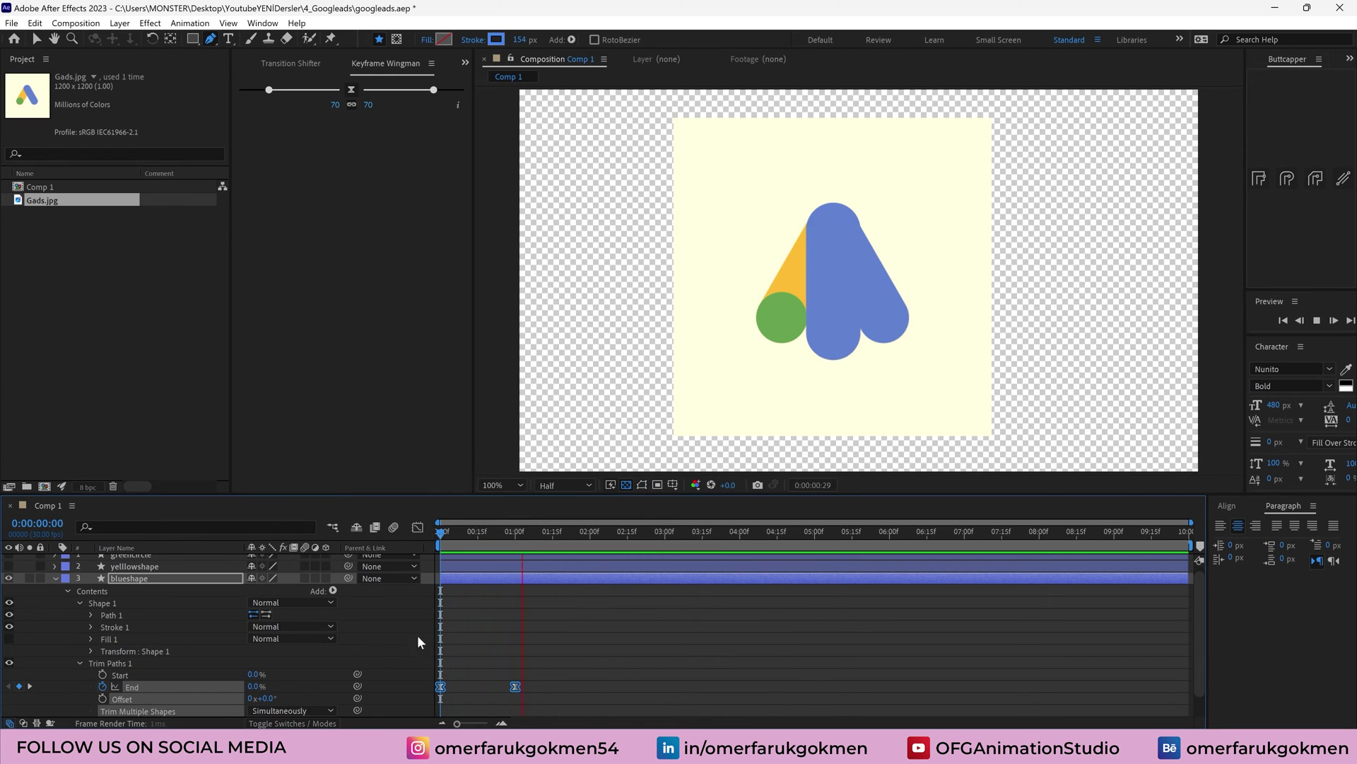
Shorten the blueshape trim animation by moving its second End keyframe to frame 20
click(515, 687)
drag(515, 687, 486, 686)
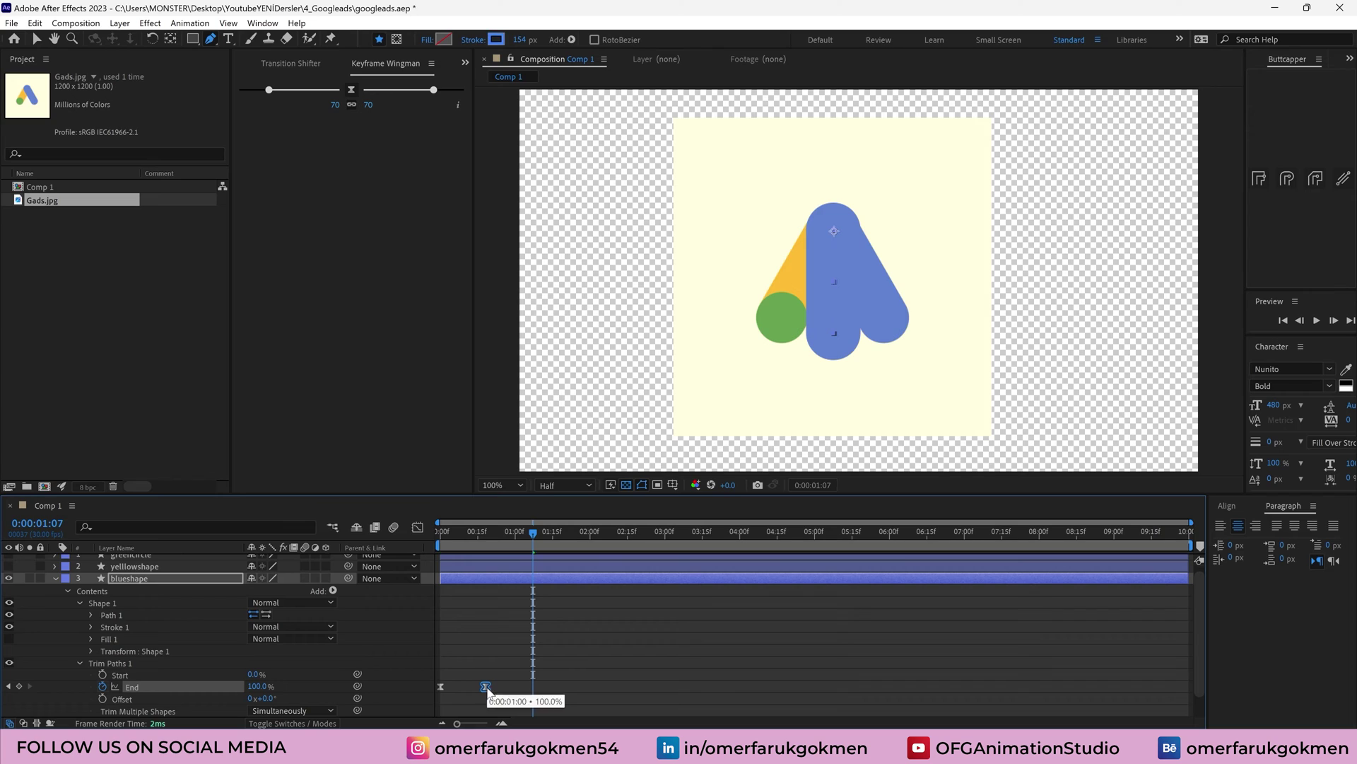
click(488, 535)
drag(487, 537, 490, 536)
drag(484, 687, 489, 689)
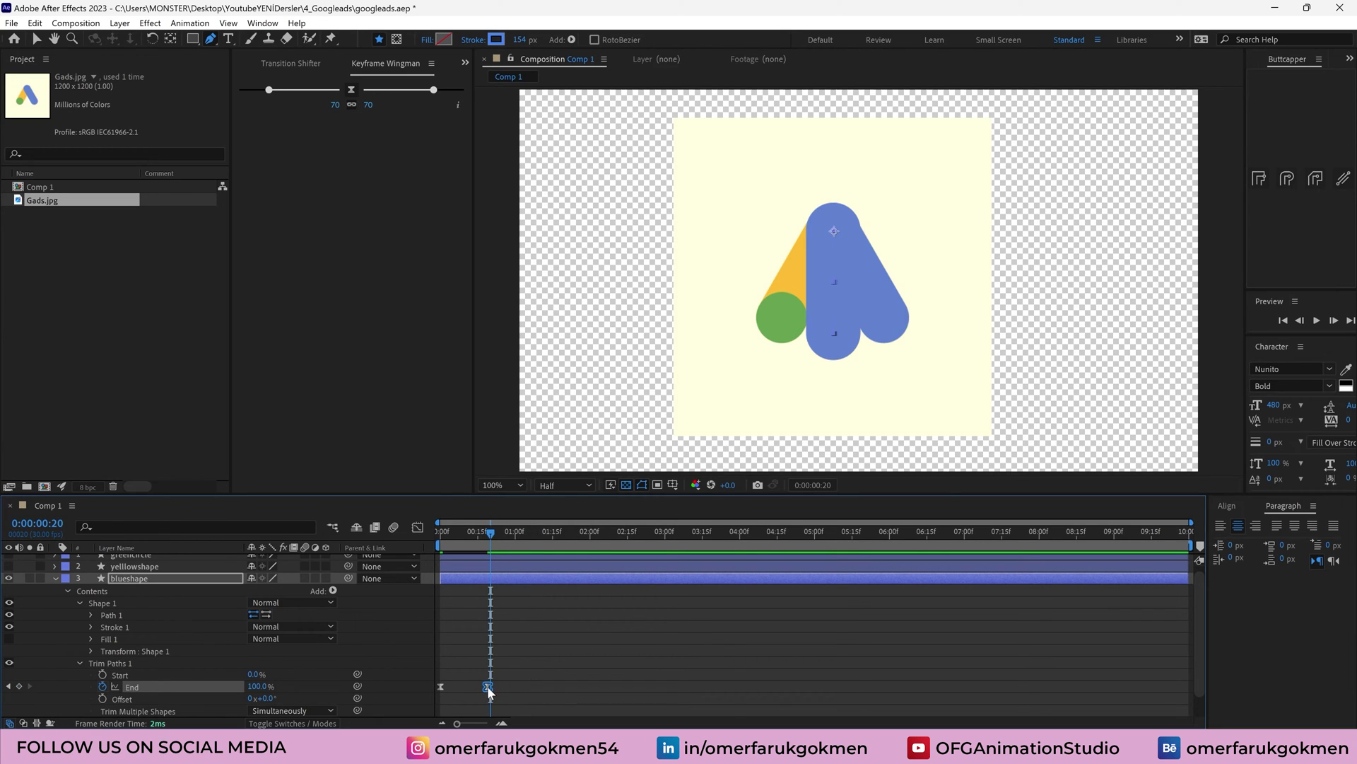
drag(524, 536, 380, 540)
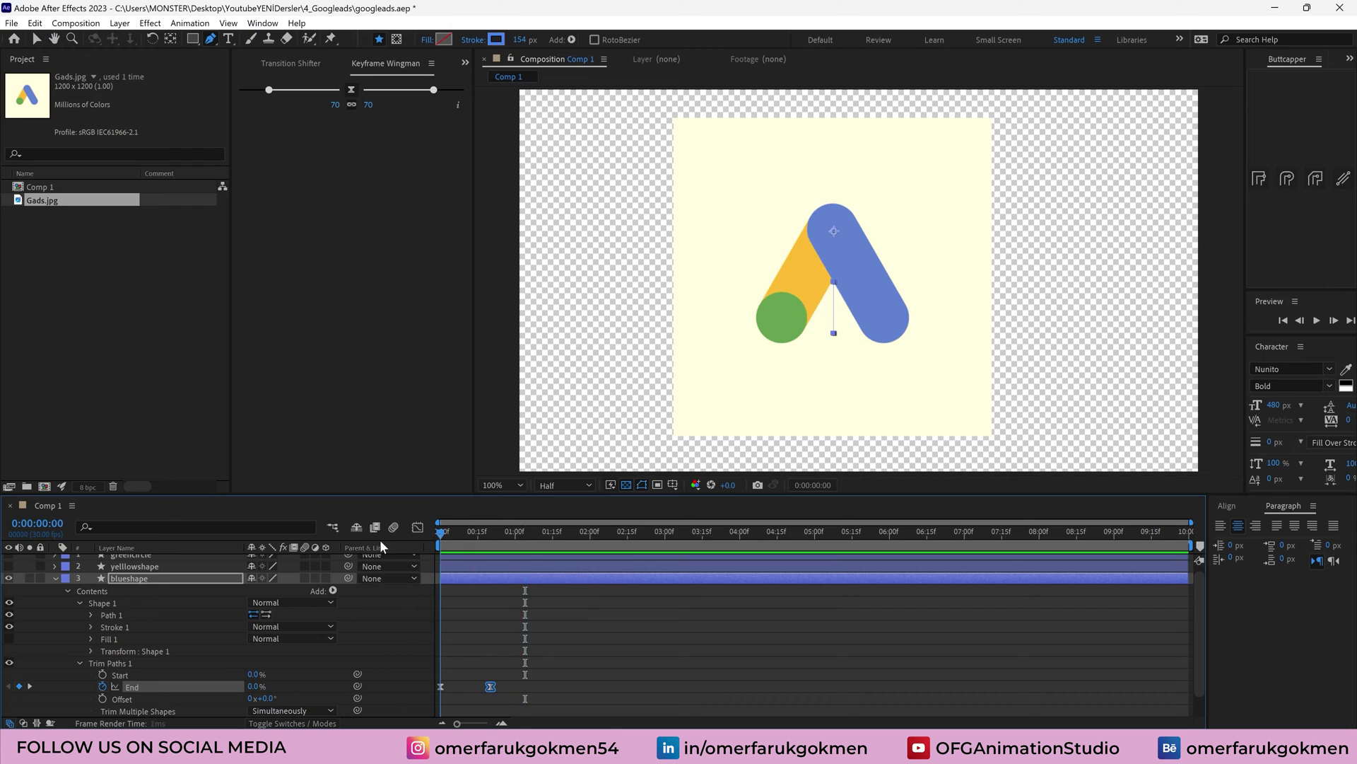
Reshape the End speed curve in the Graph Editor to peak early and slow down gradually, and preview the result
click(418, 527)
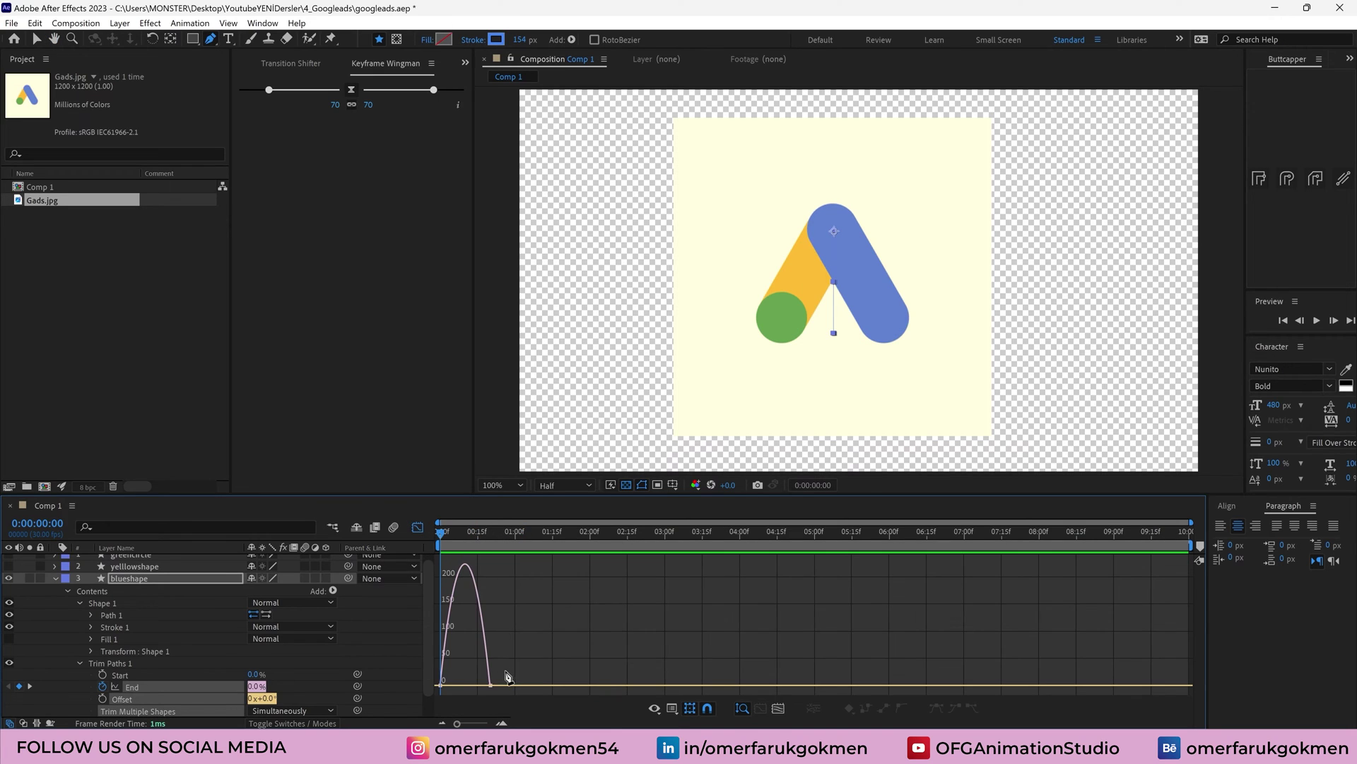
drag(483, 682, 471, 681)
key(space)
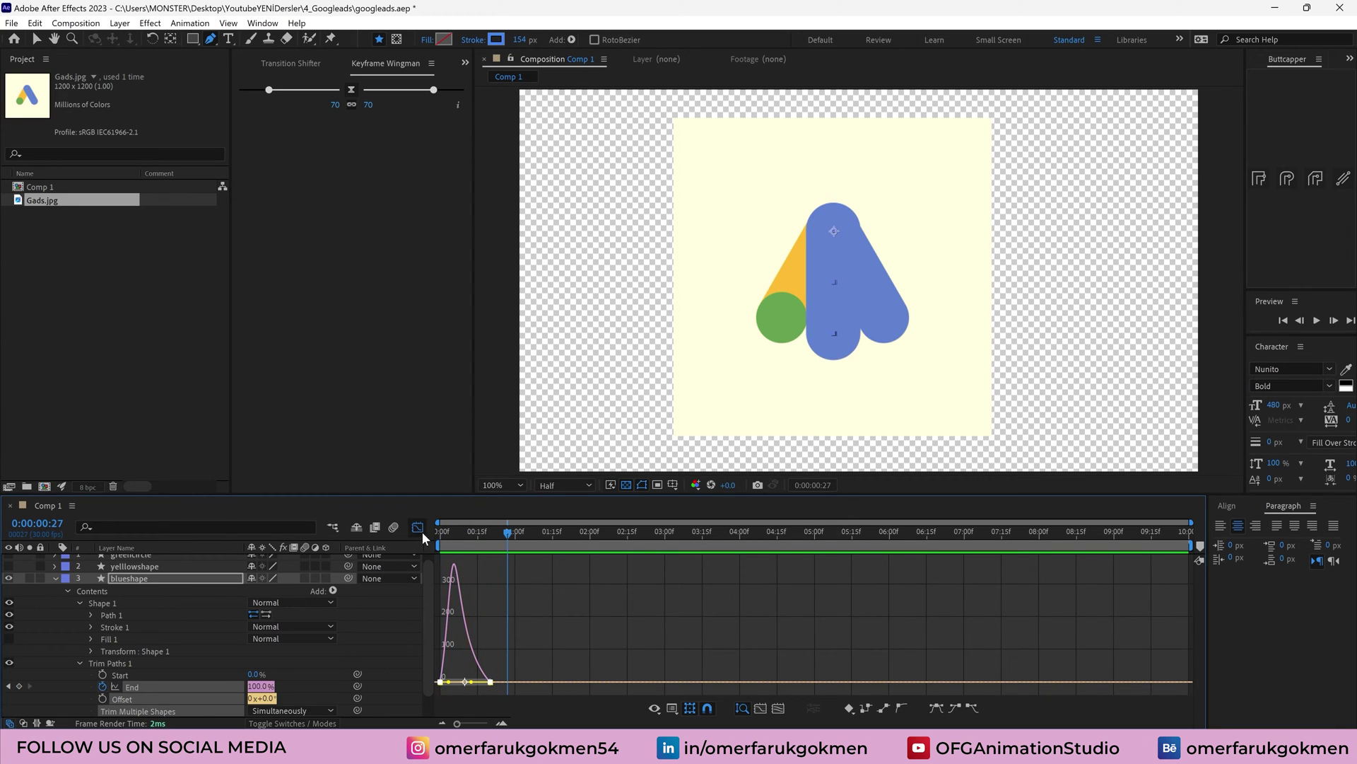
click(418, 528)
click(487, 652)
key(Home)
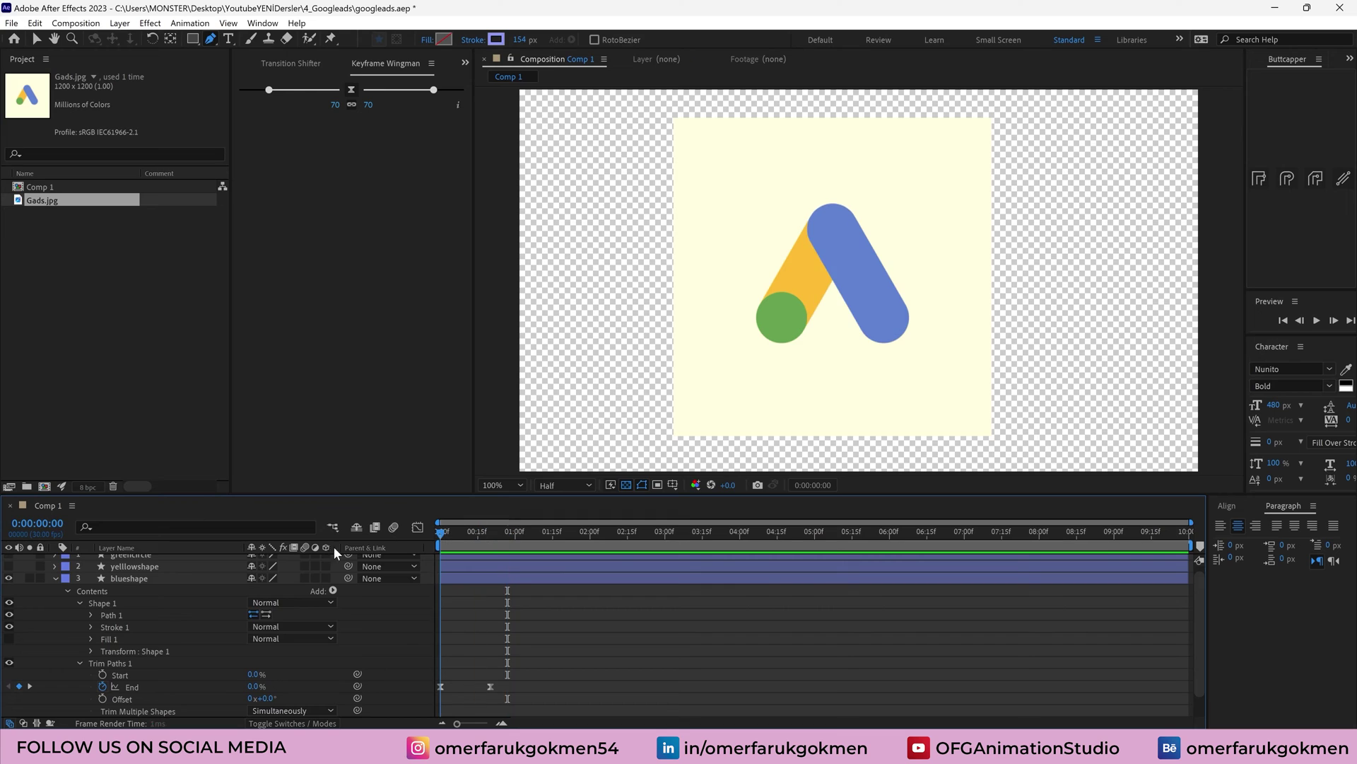
Copy the animated Trim Paths from blueshape to the yelllowshape layer, starting at frame 0
click(55, 578)
click(134, 583)
click(139, 574)
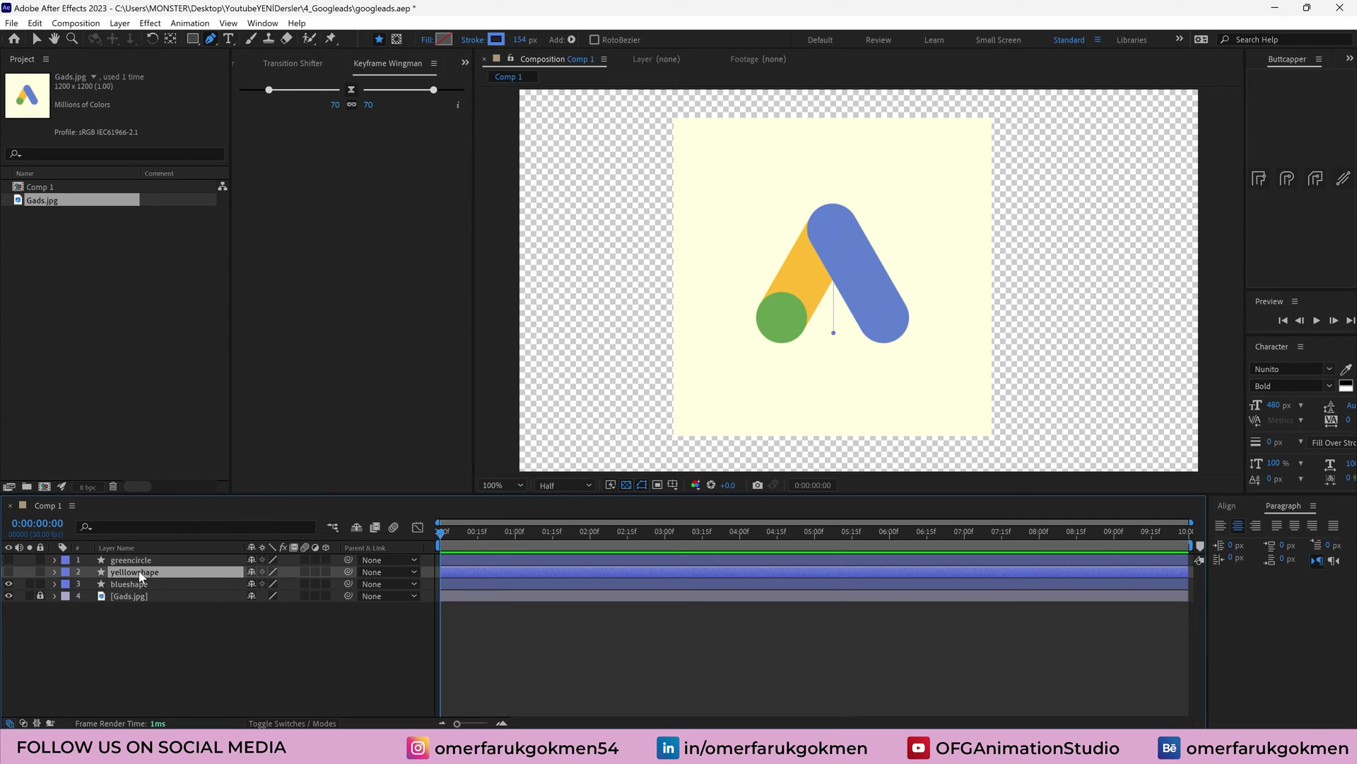
click(55, 583)
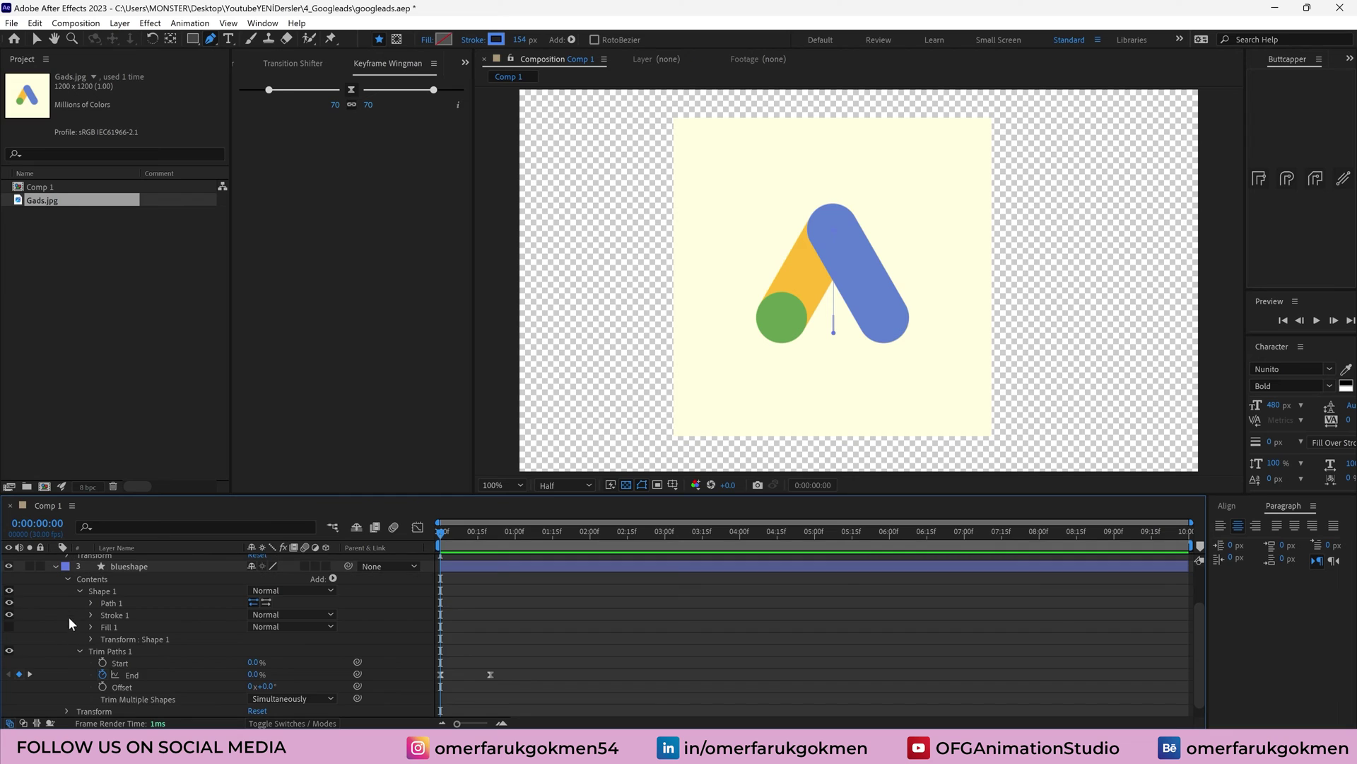
click(79, 590)
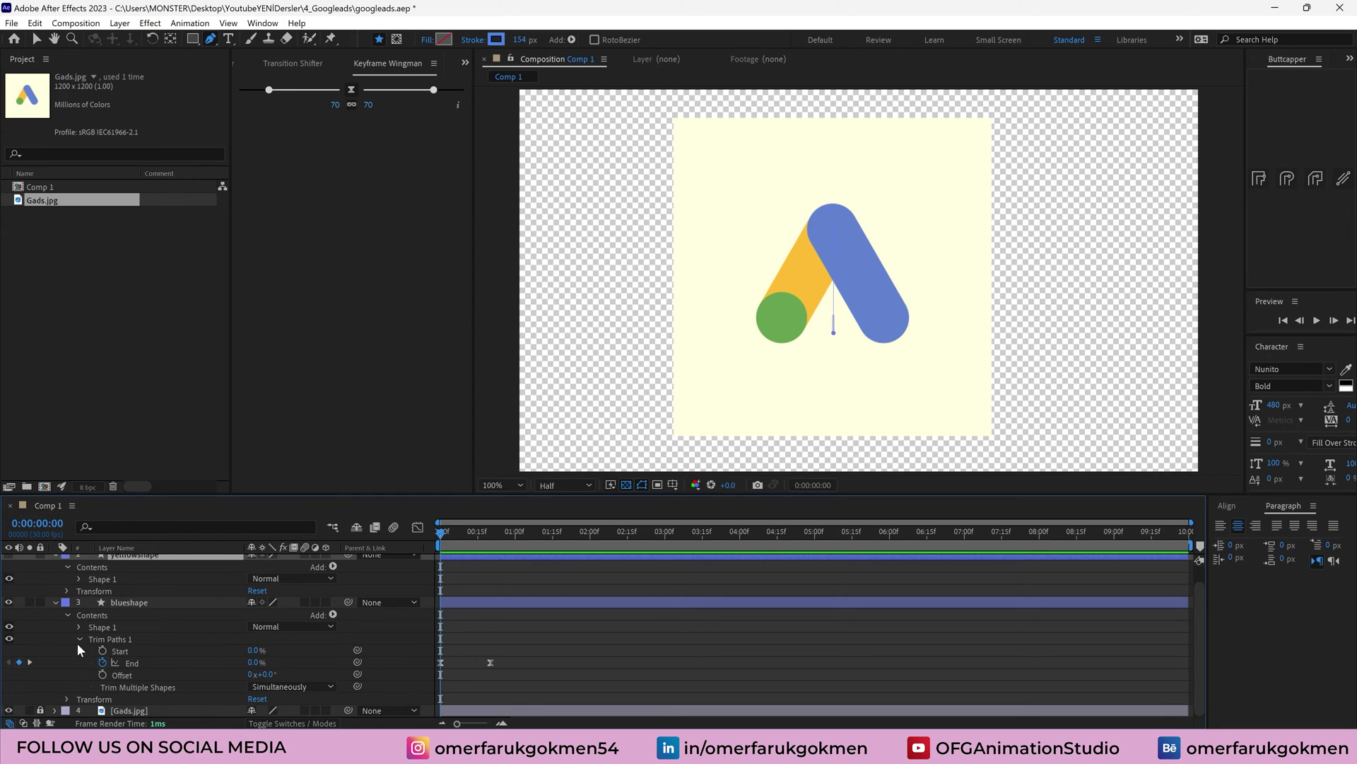
click(79, 640)
click(113, 656)
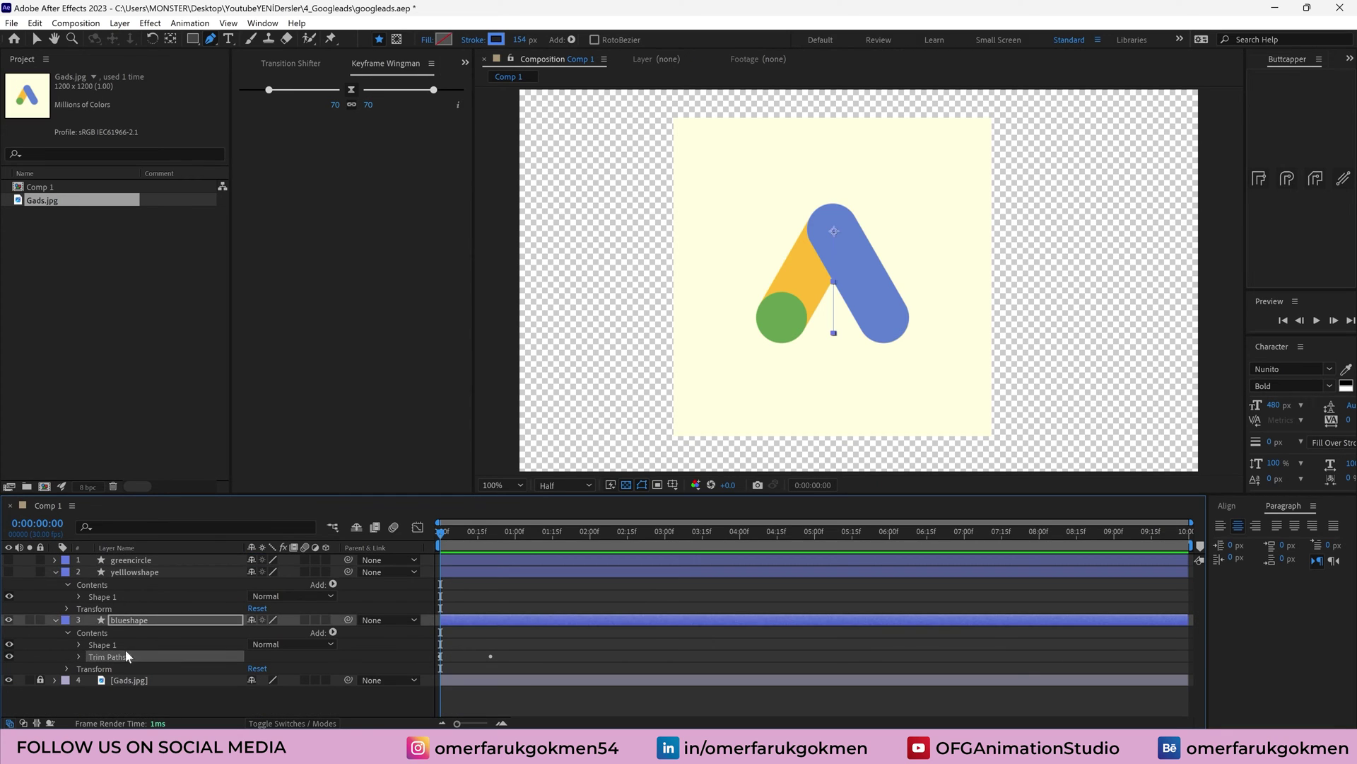
click(99, 584)
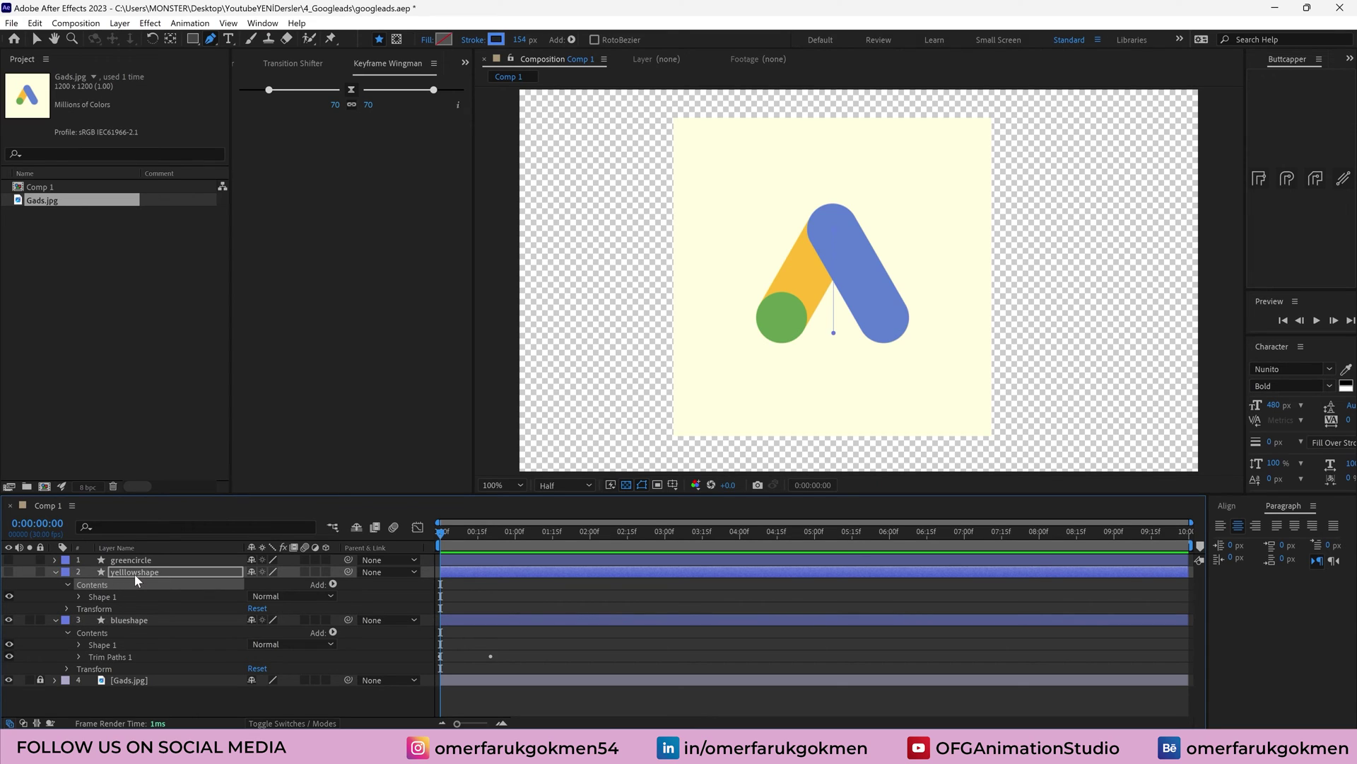
key(ctrl+v)
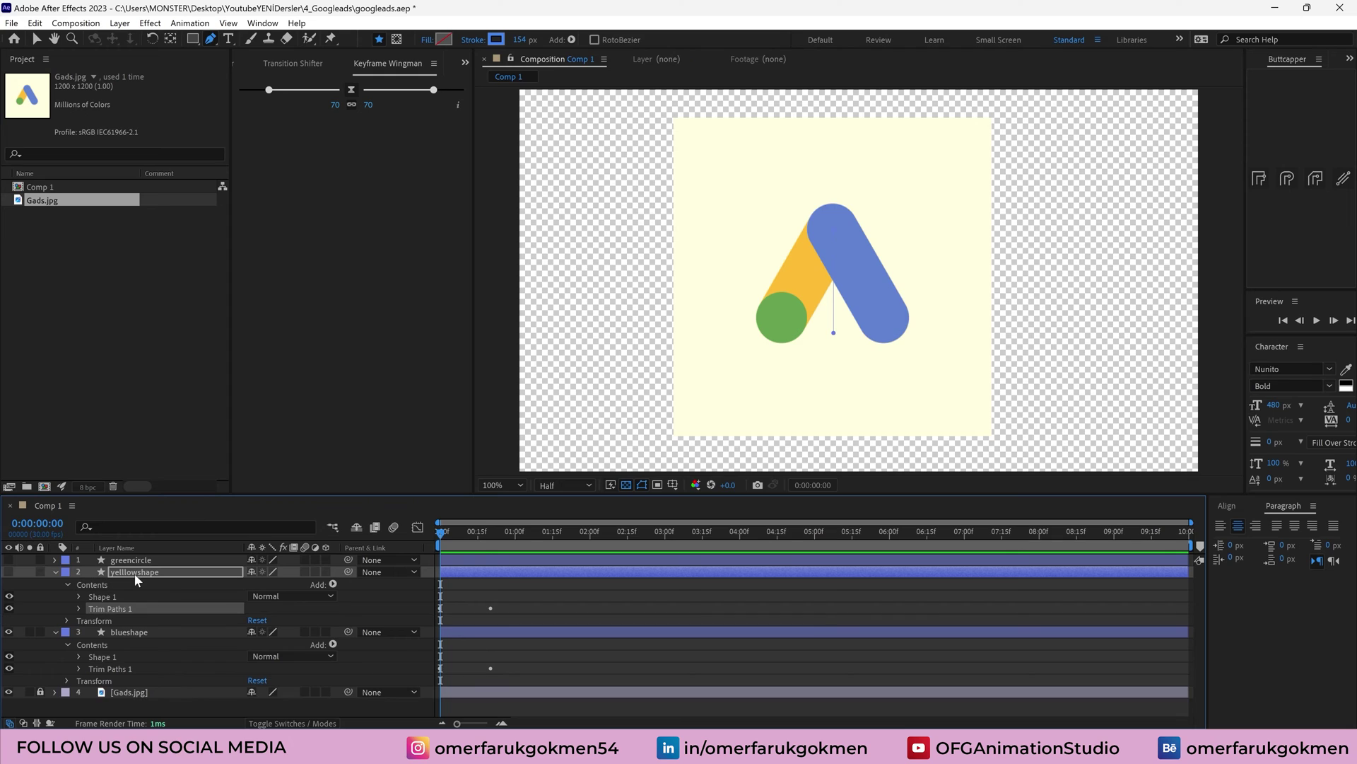
Unhide the yelllowshape layer and shift it about 3 frames later than blueshape
click(8, 572)
drag(439, 541, 458, 563)
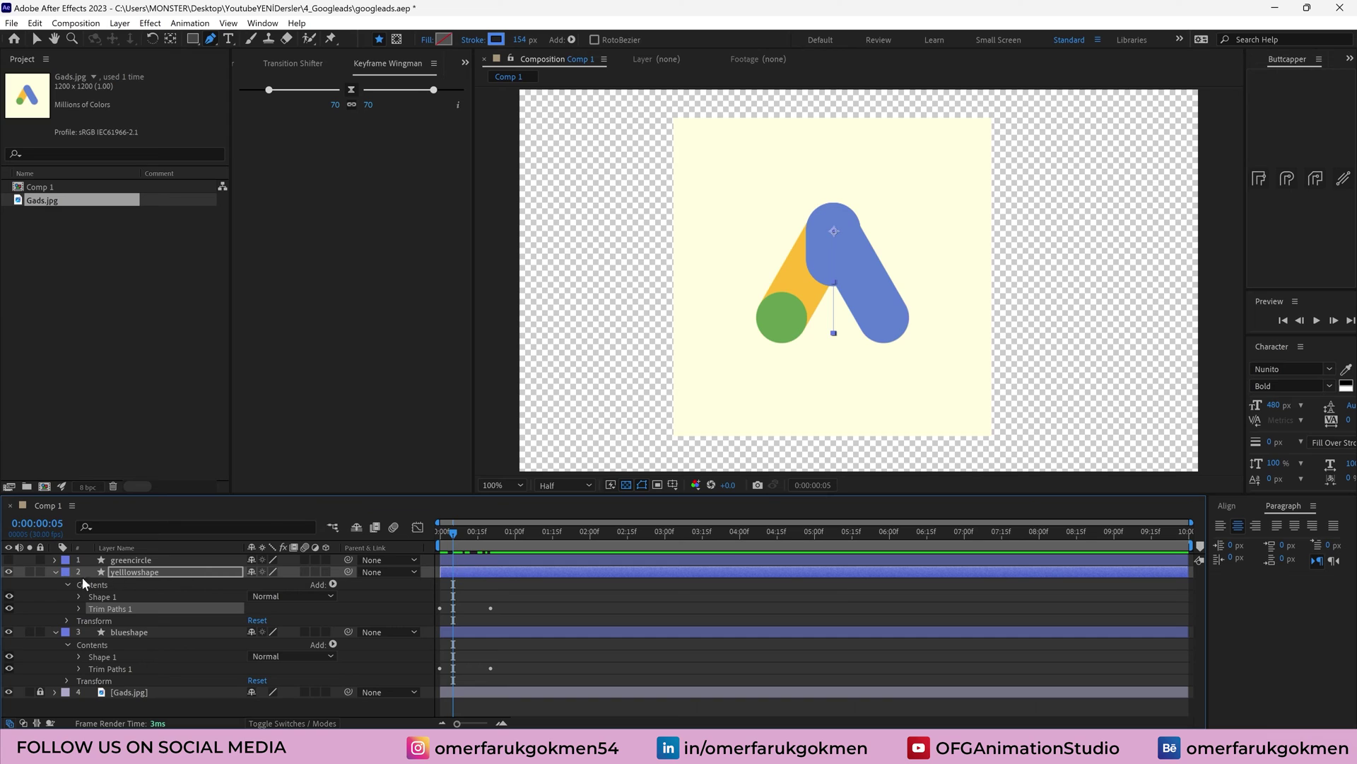
click(472, 577)
drag(473, 570, 490, 538)
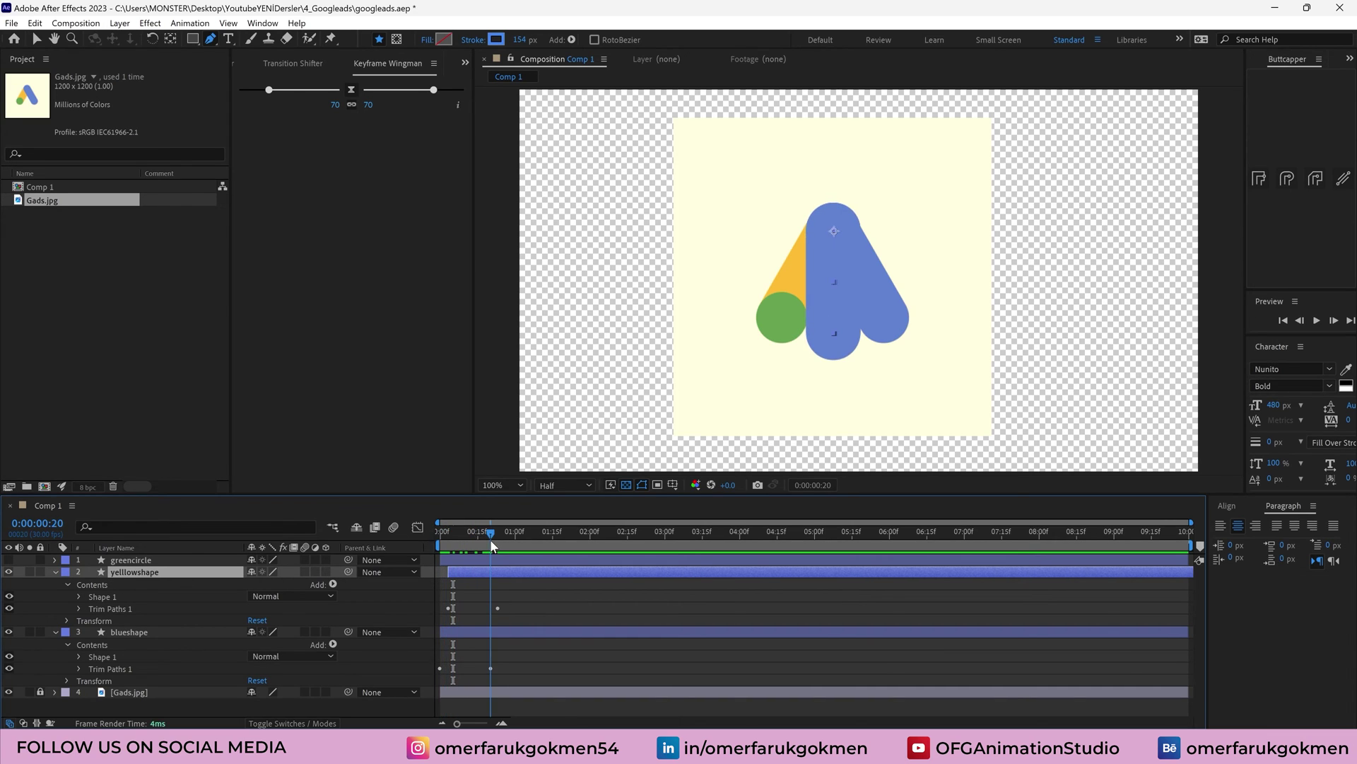
key(Home)
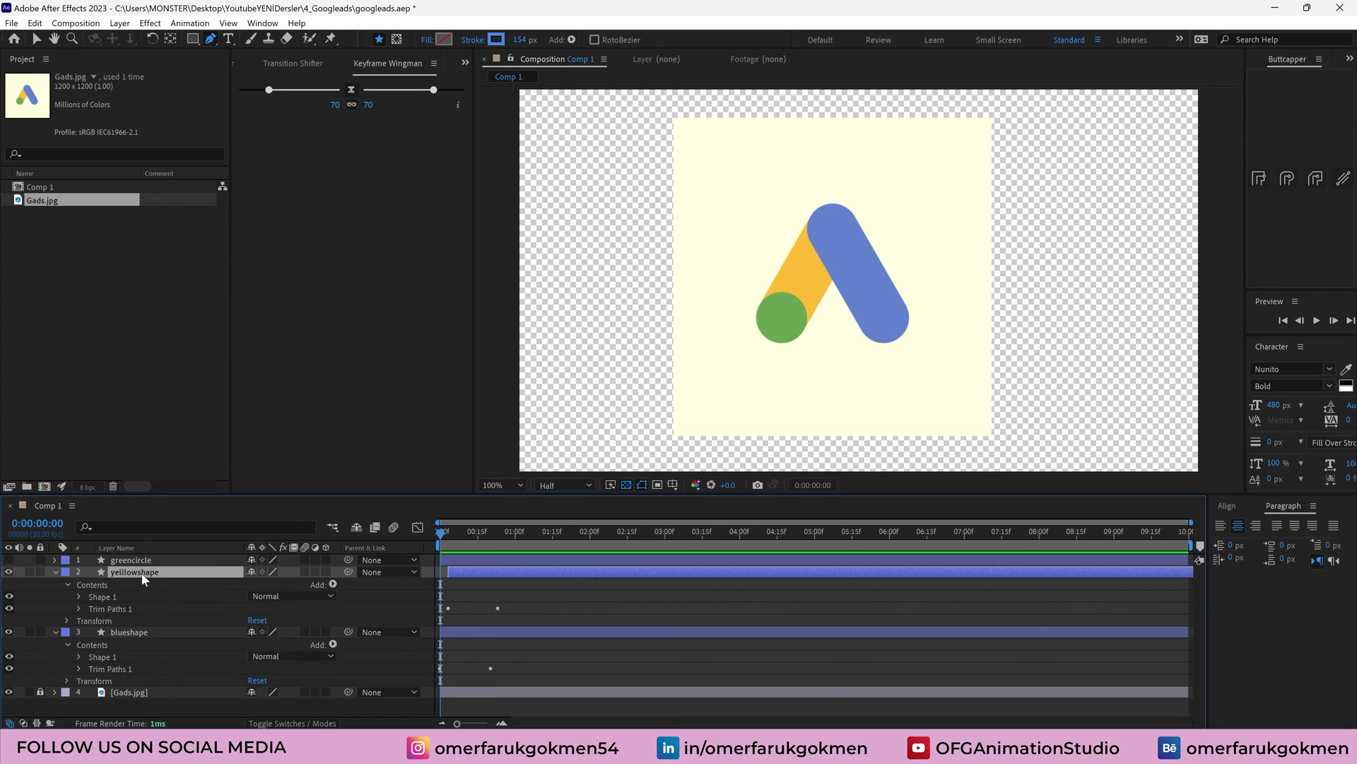
Set the yelllowshape stroke color to FBBC04, sampled from the yellow bar of the reference logo
click(497, 40)
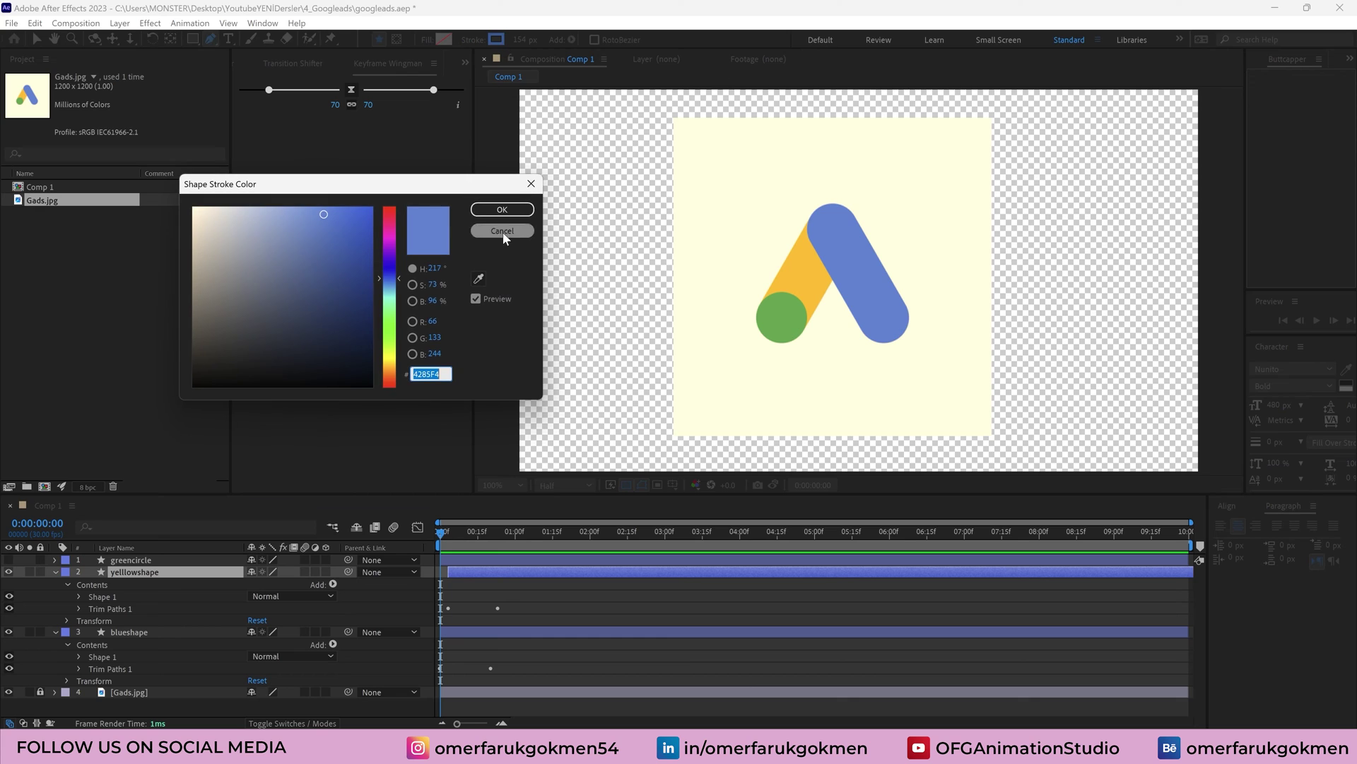
click(479, 279)
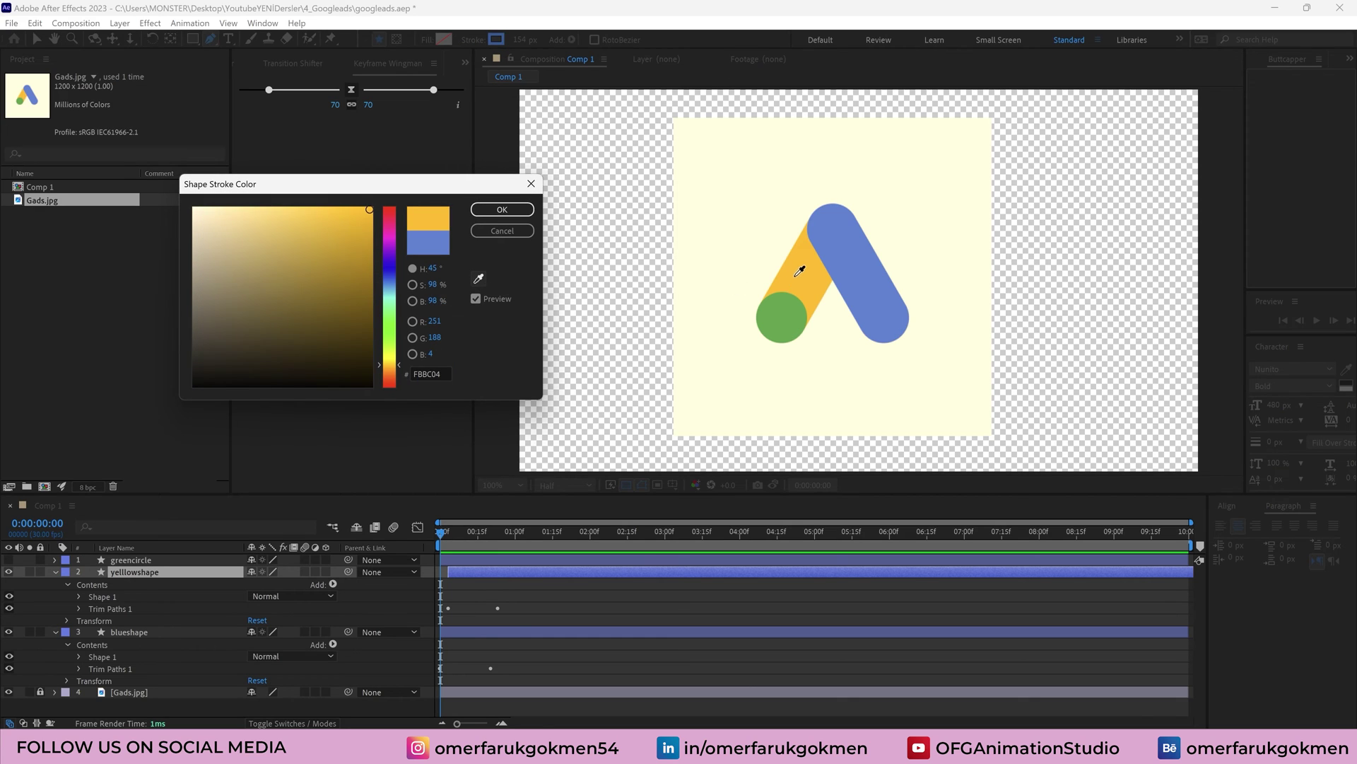
click(801, 270)
click(520, 212)
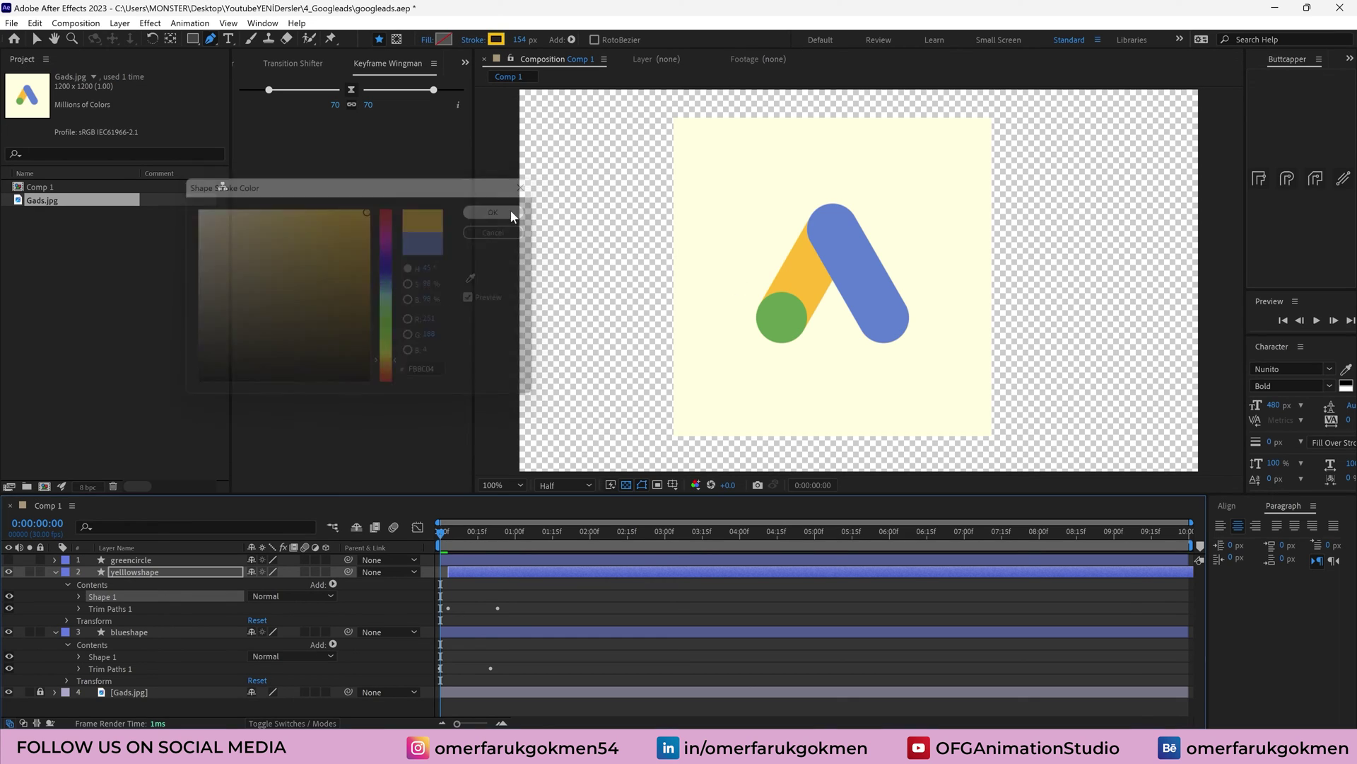
Set the greencircle stroke color to 34A853, sampled from the reference circle, and leave the layer hidden
click(129, 559)
click(8, 559)
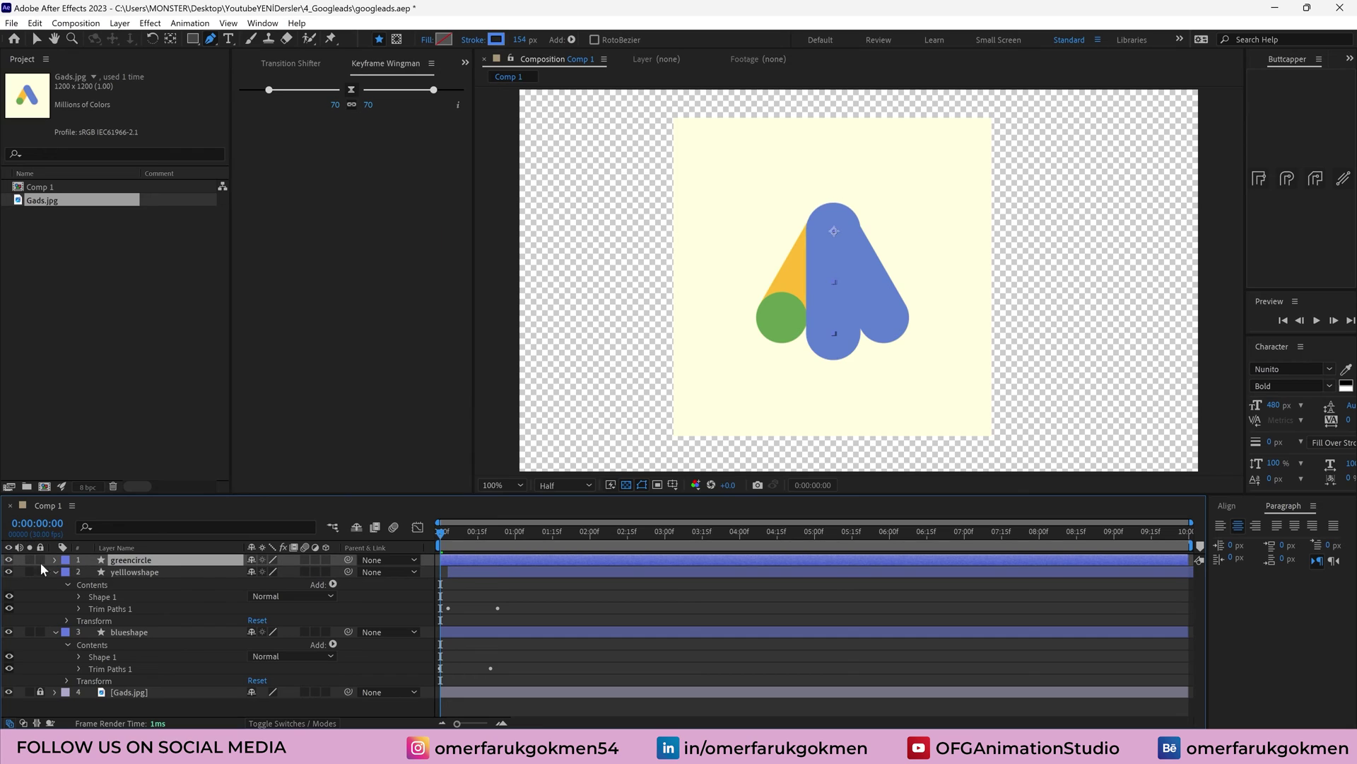
click(497, 39)
click(478, 280)
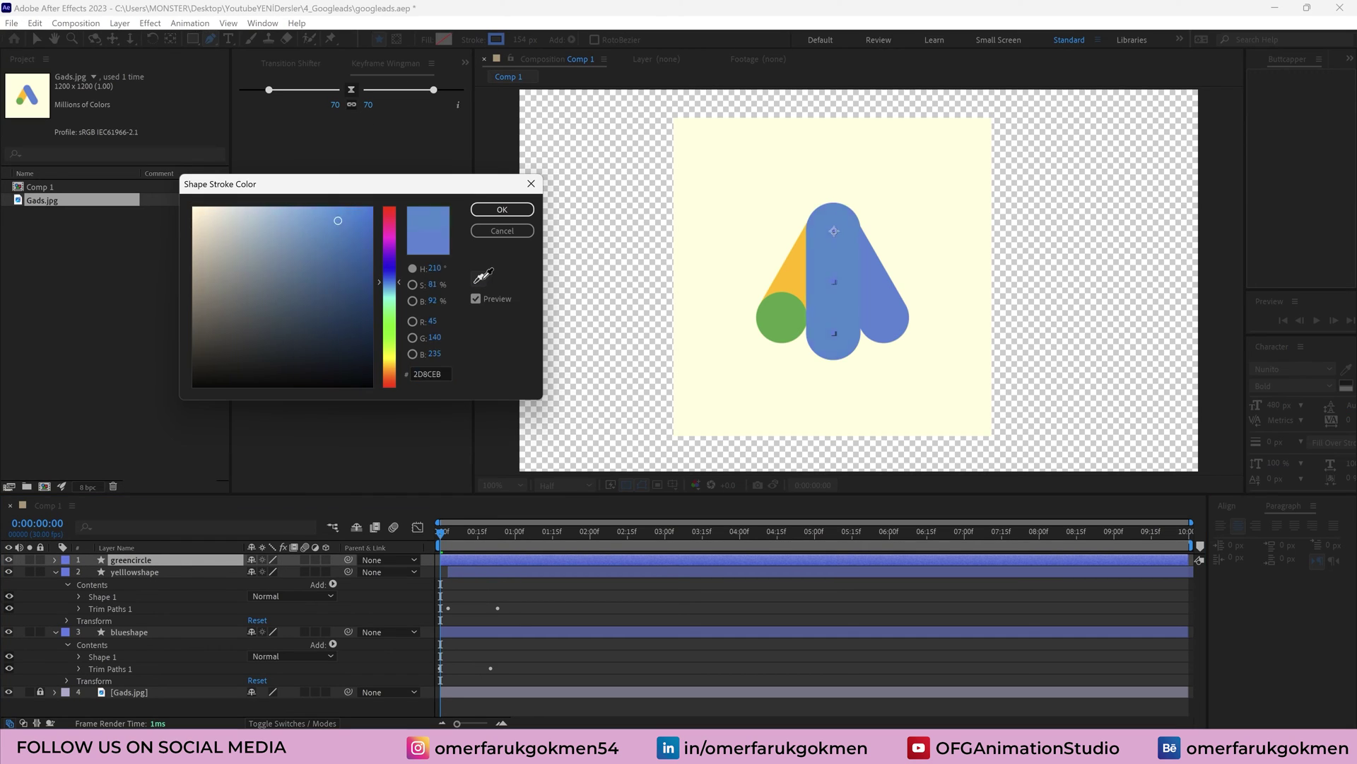
click(774, 321)
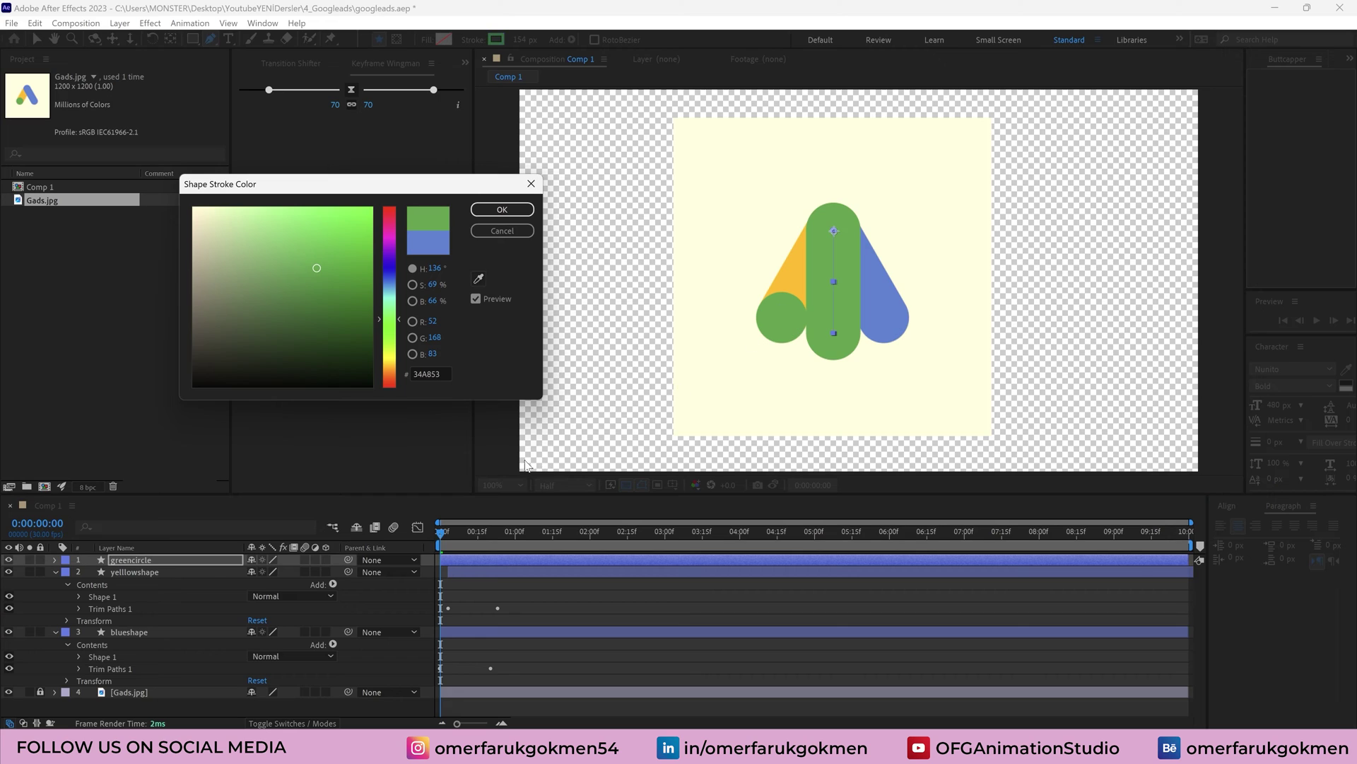
click(502, 209)
click(9, 559)
Add a Rotation keyframe of 0° to the blueshape layer at frame 20
key(space)
drag(460, 540, 486, 535)
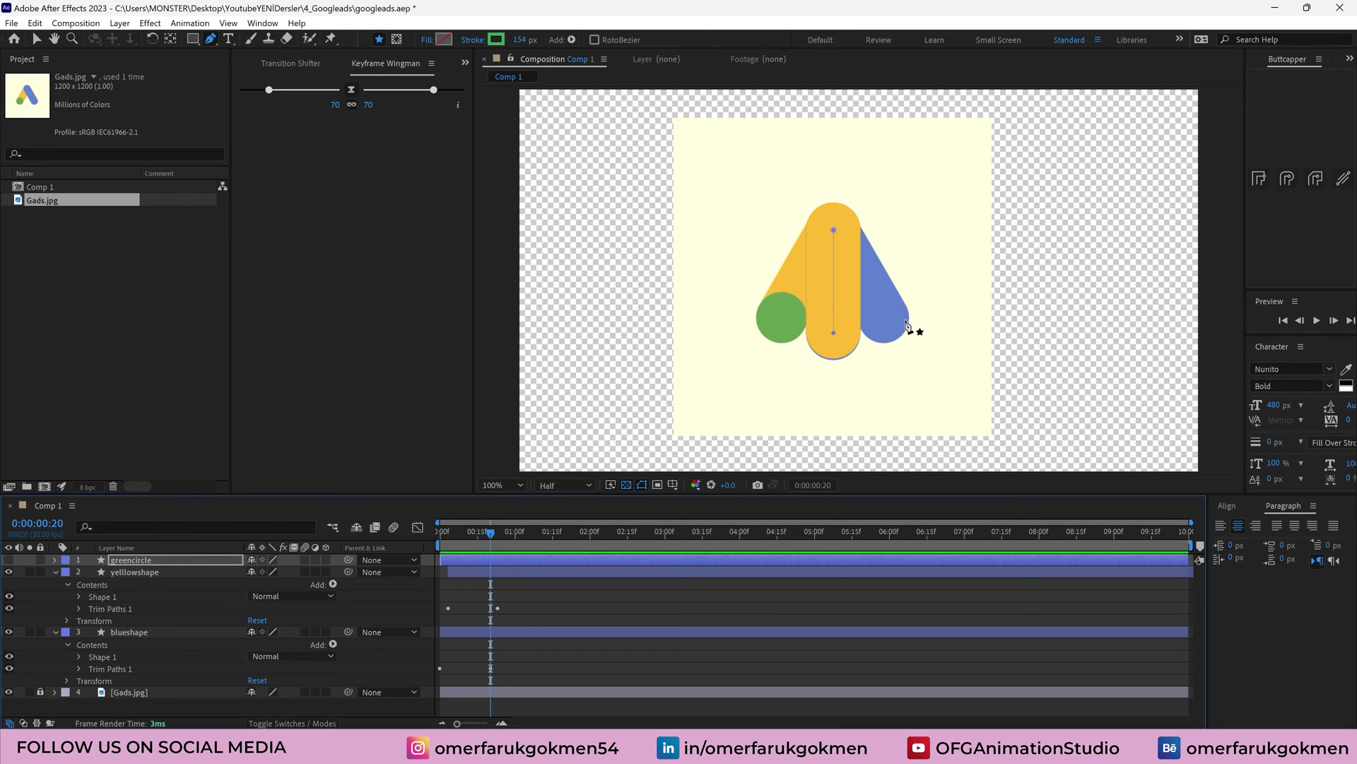
click(130, 634)
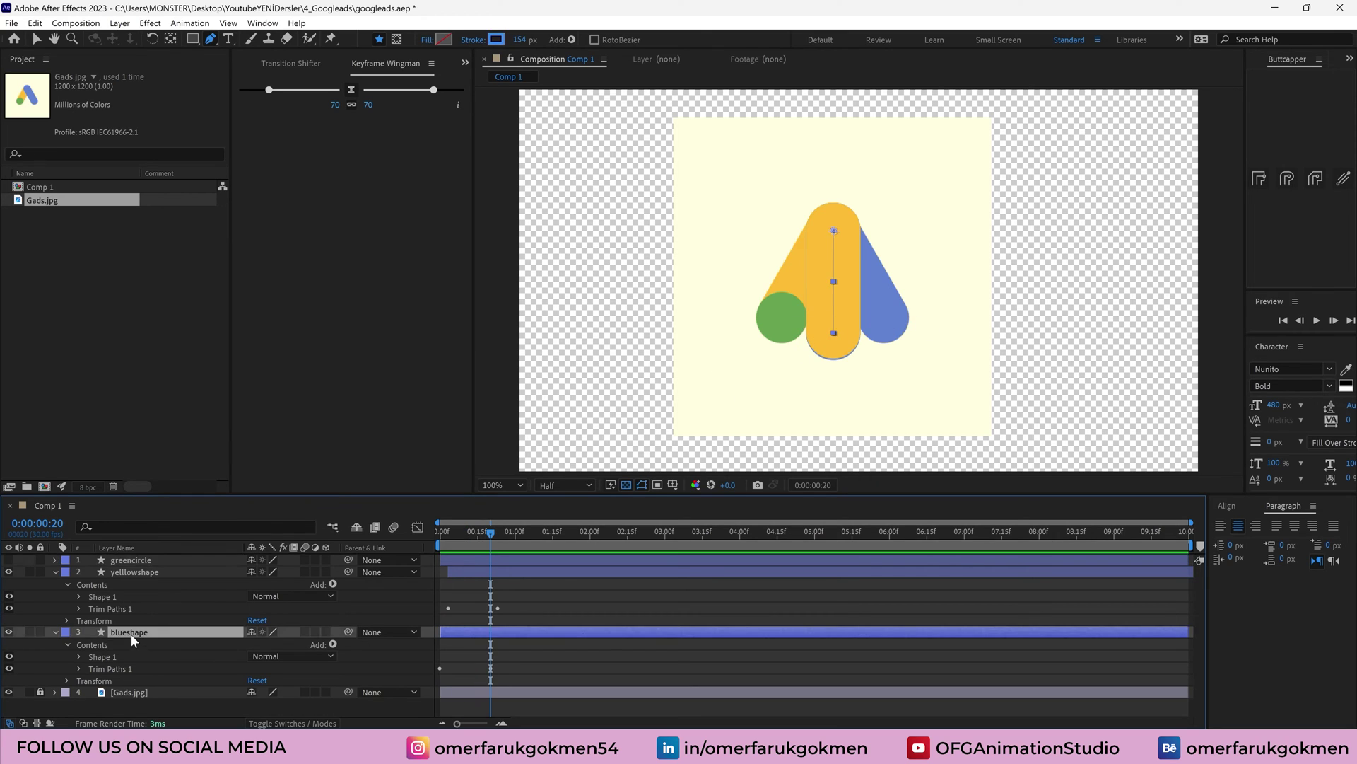
key(r)
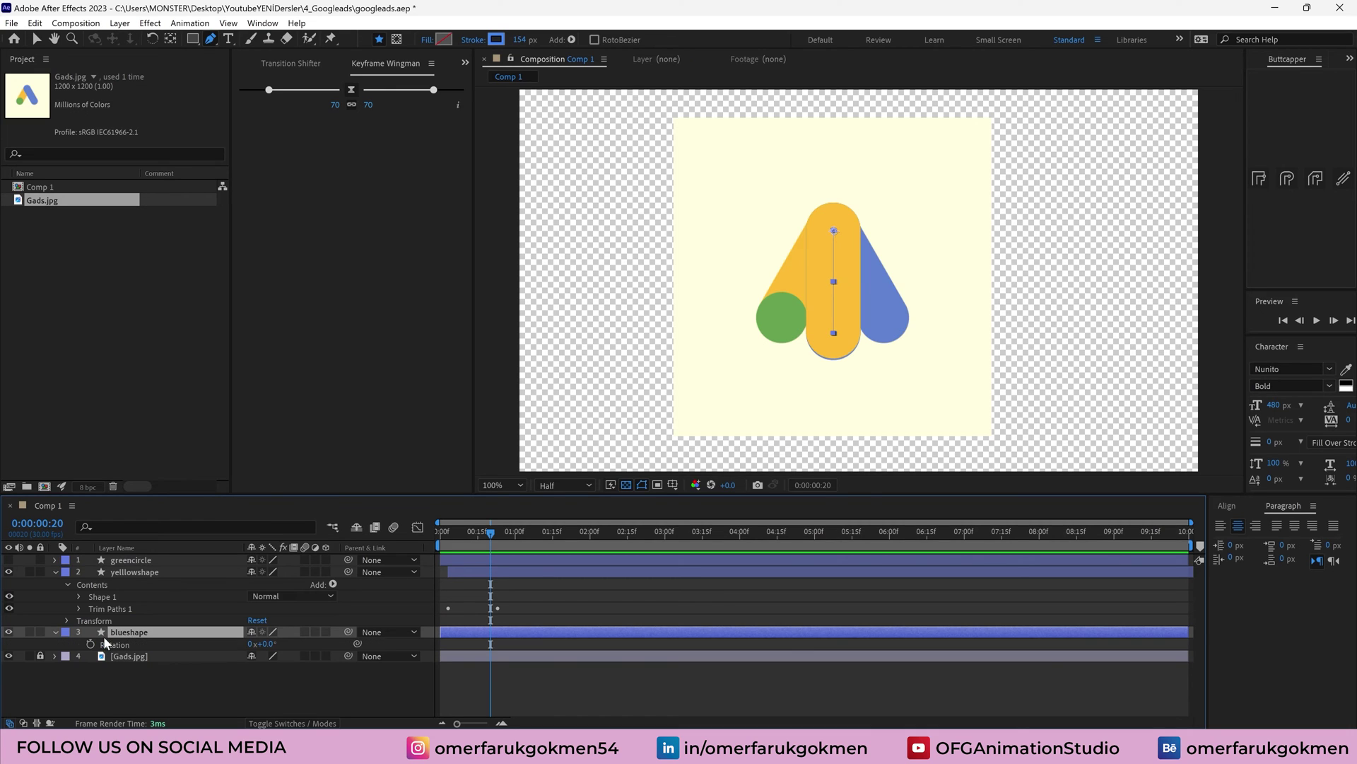
click(90, 645)
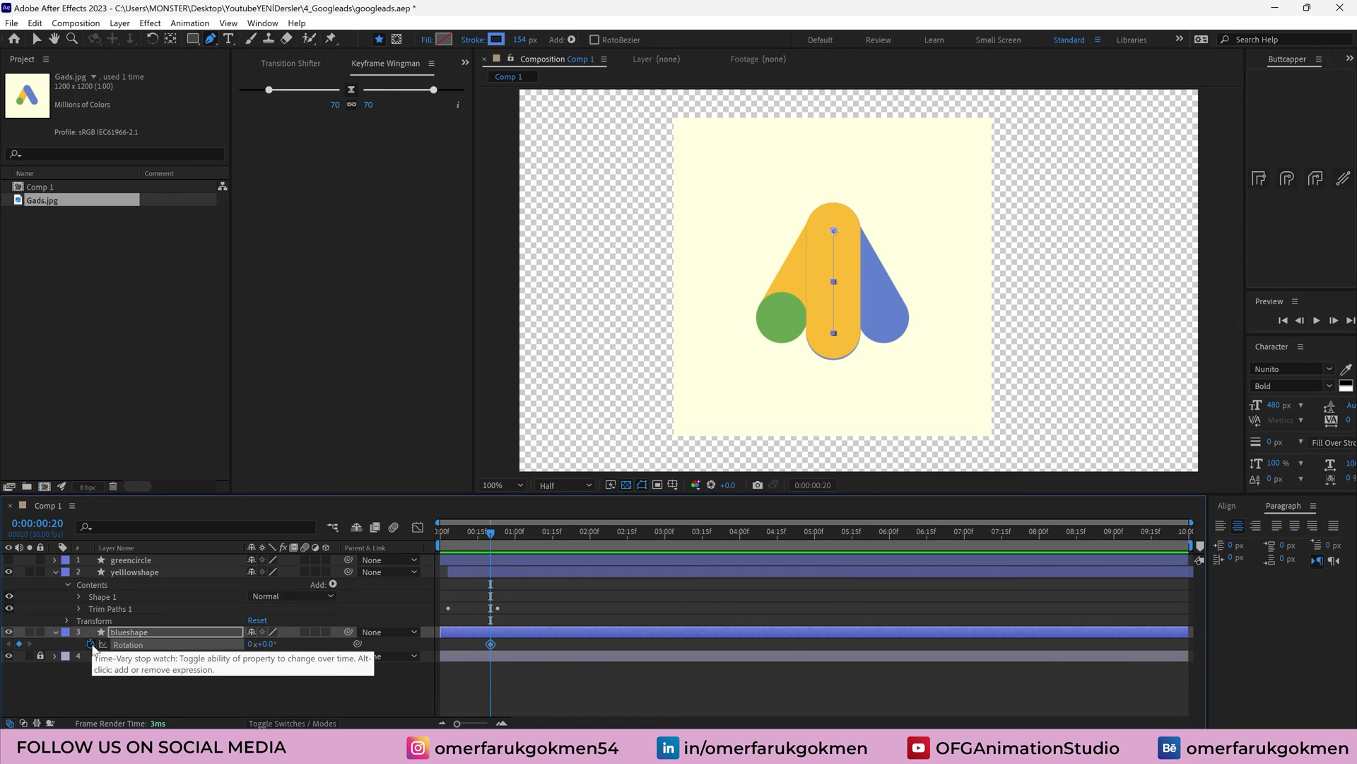
Set the blueshape Rotation to 15° at 0:00:01:03, keeping its animated properties in view
key(u)
click(517, 533)
drag(517, 536, 523, 535)
click(263, 656)
text(15)
key(Return)
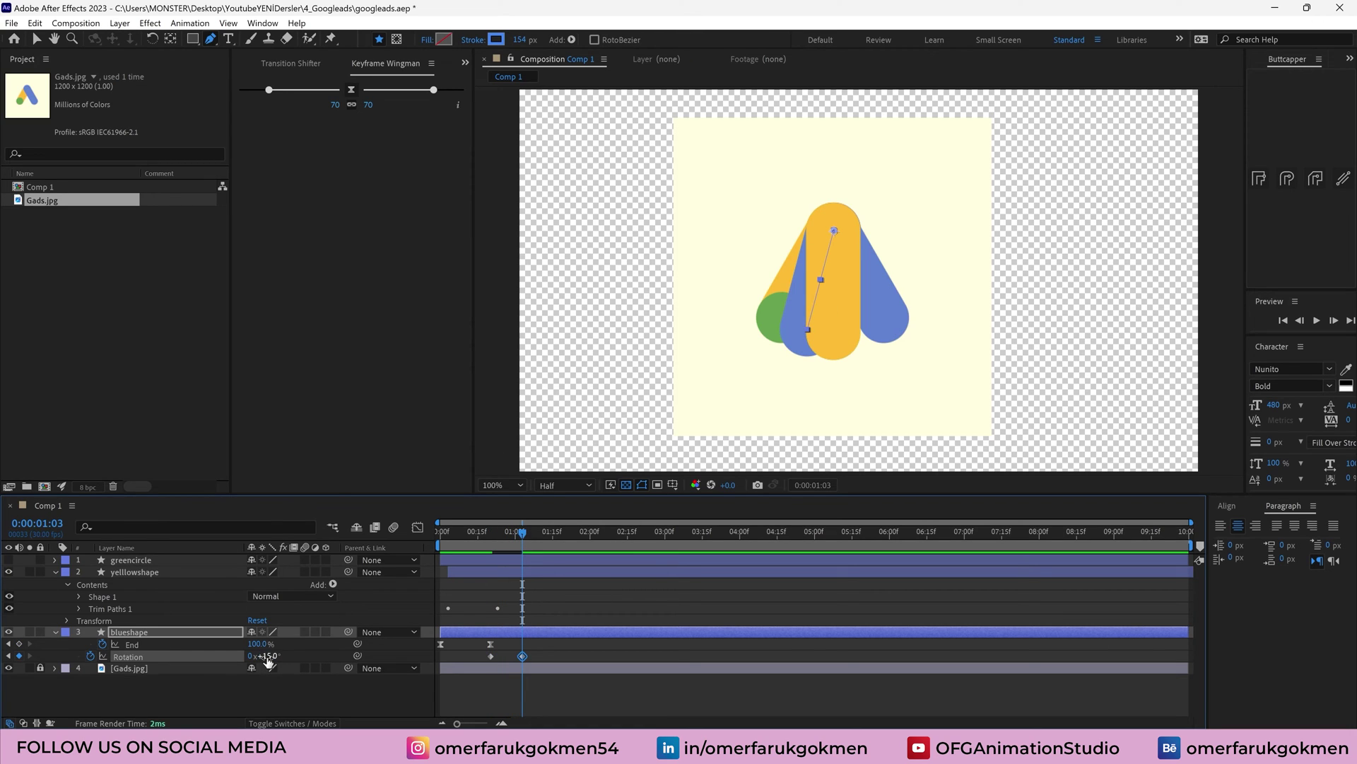
Set the blueshape Rotation at 0:00:01:03 to -25°, trying -20° first against the reference logo
click(266, 656)
key(Return)
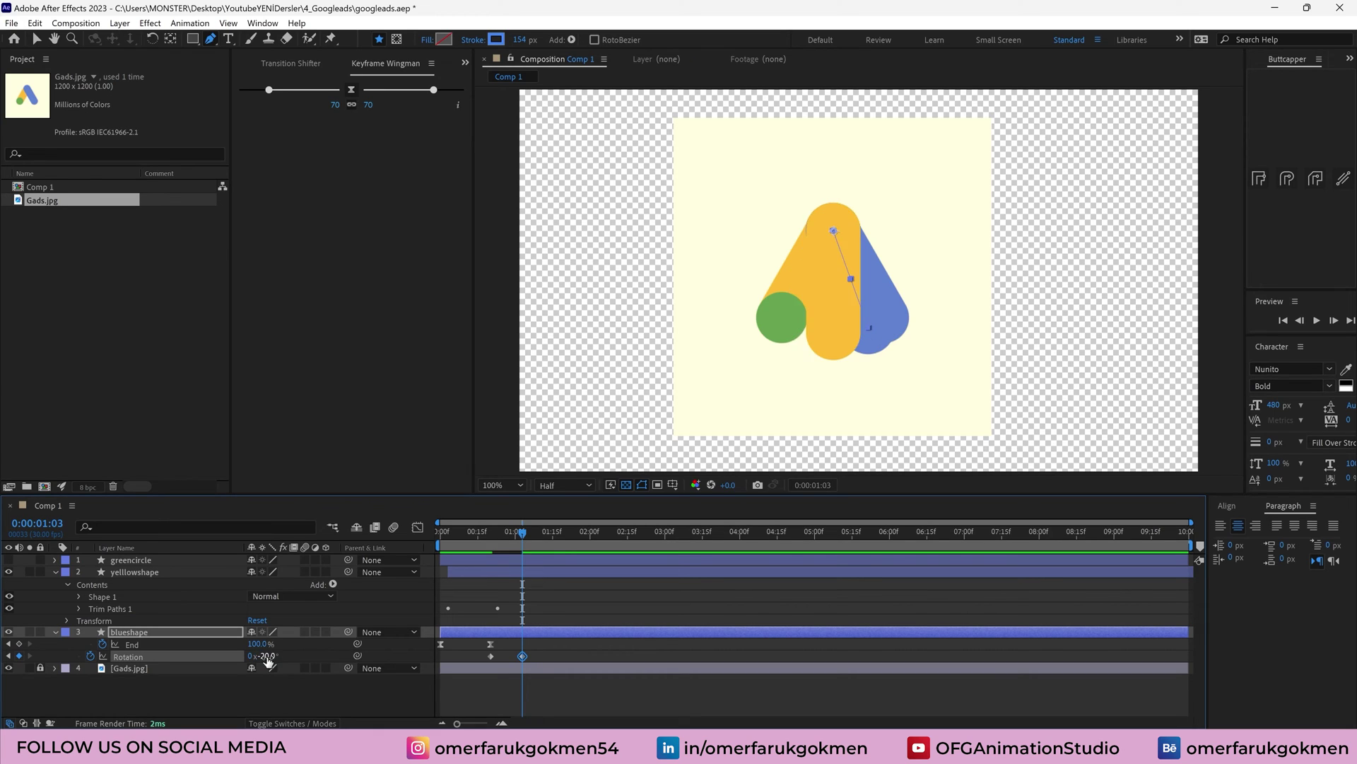
click(266, 656)
key(Return)
Animate the yelllowshape Rotation from a 0° keyframe at frame 20 to 25° at 0:00:01:03
click(128, 575)
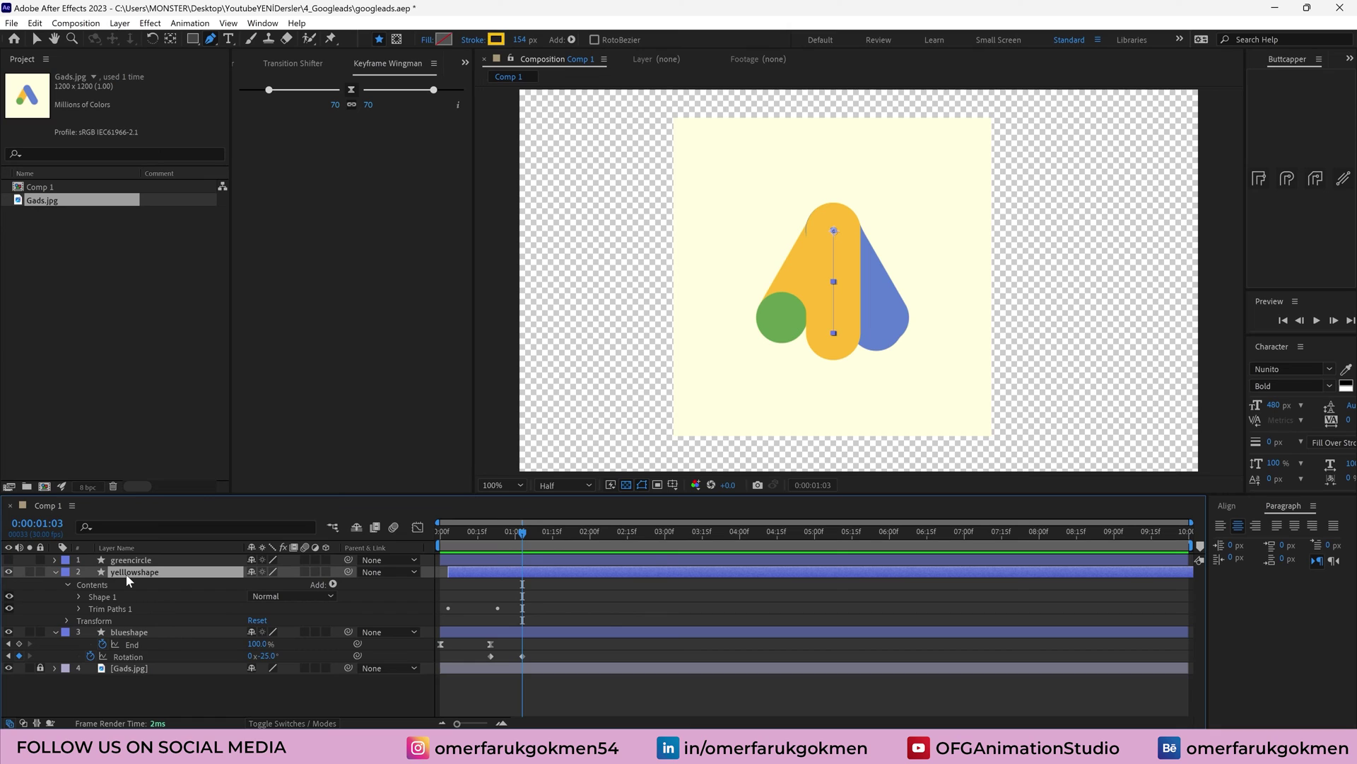
key(r)
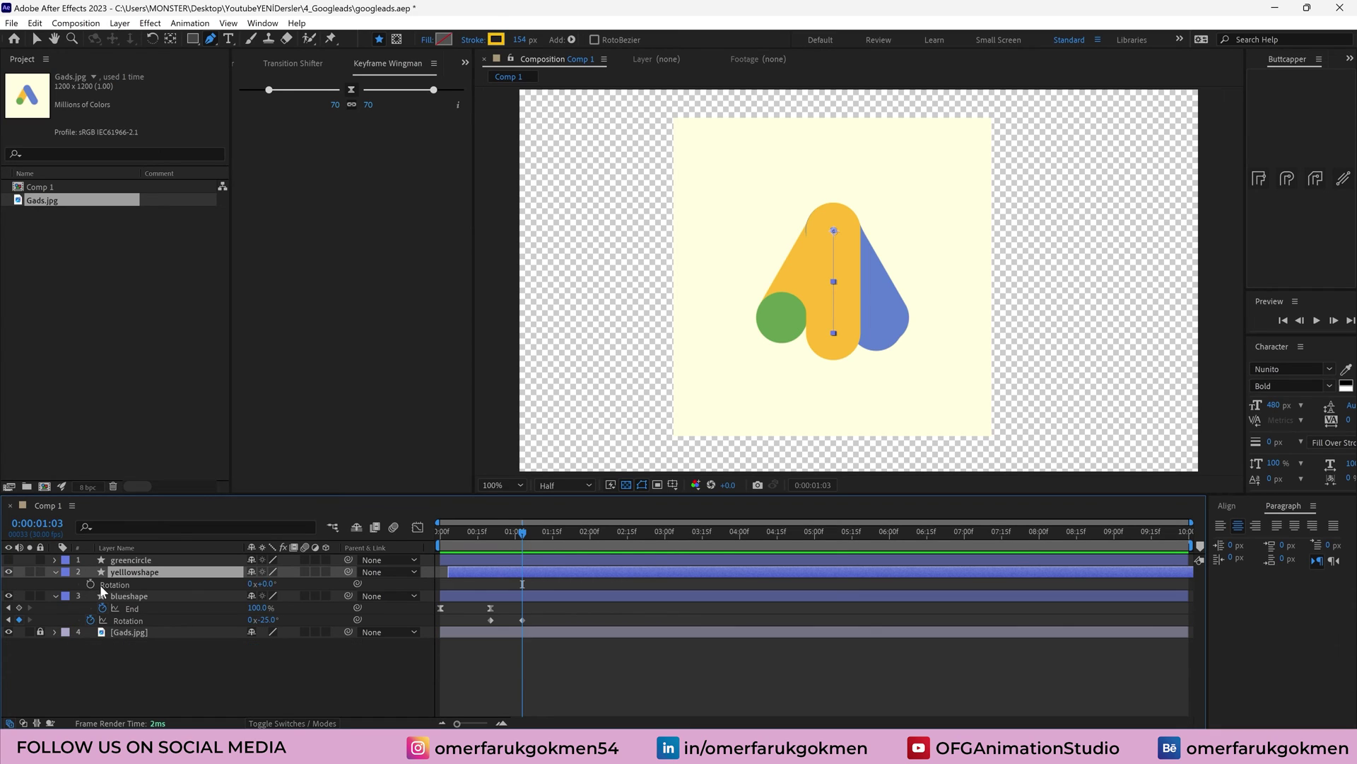
click(90, 584)
drag(516, 584, 489, 584)
click(267, 583)
text(25)
key(Return)
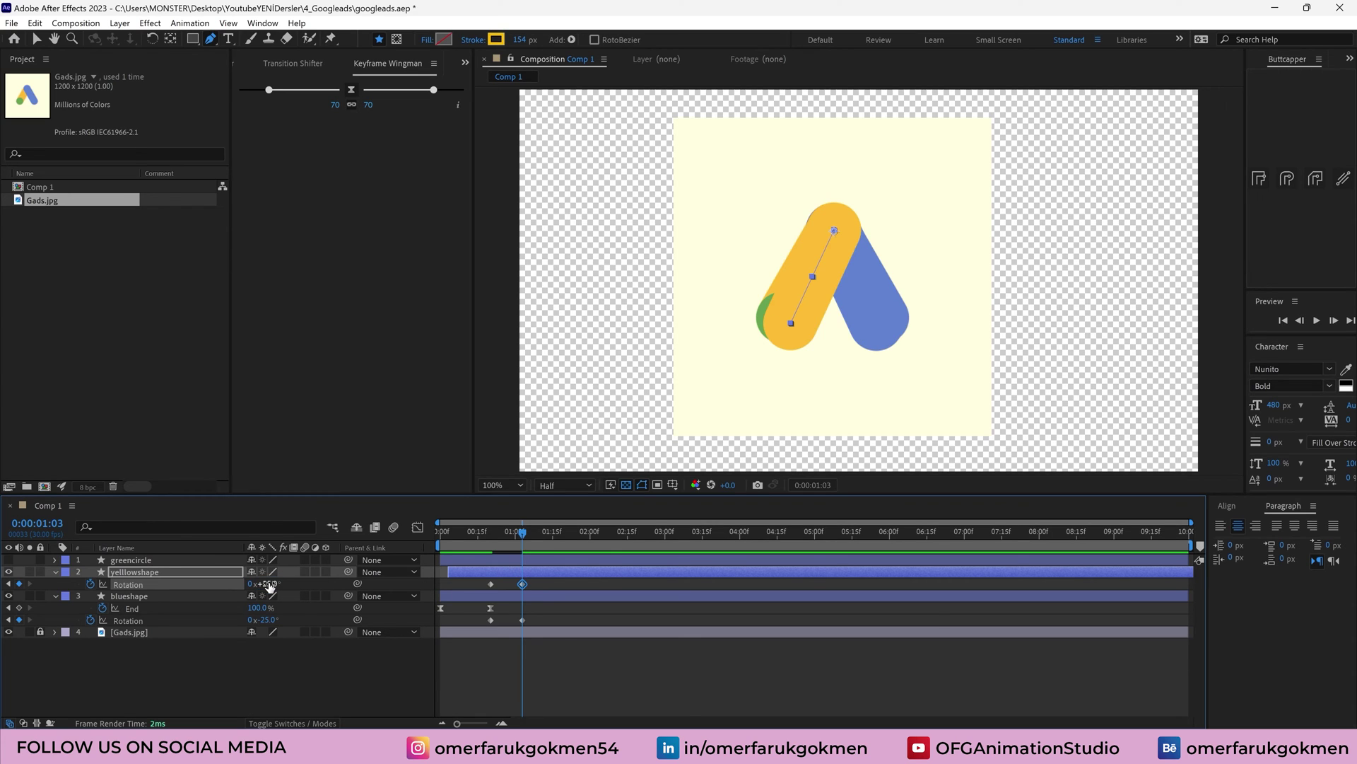
Lower the opacity of the Gads.jpg reference layer to 45% and leave the layer locked and collapsed
drag(491, 536, 528, 532)
click(76, 633)
key(t)
drag(258, 649, 241, 643)
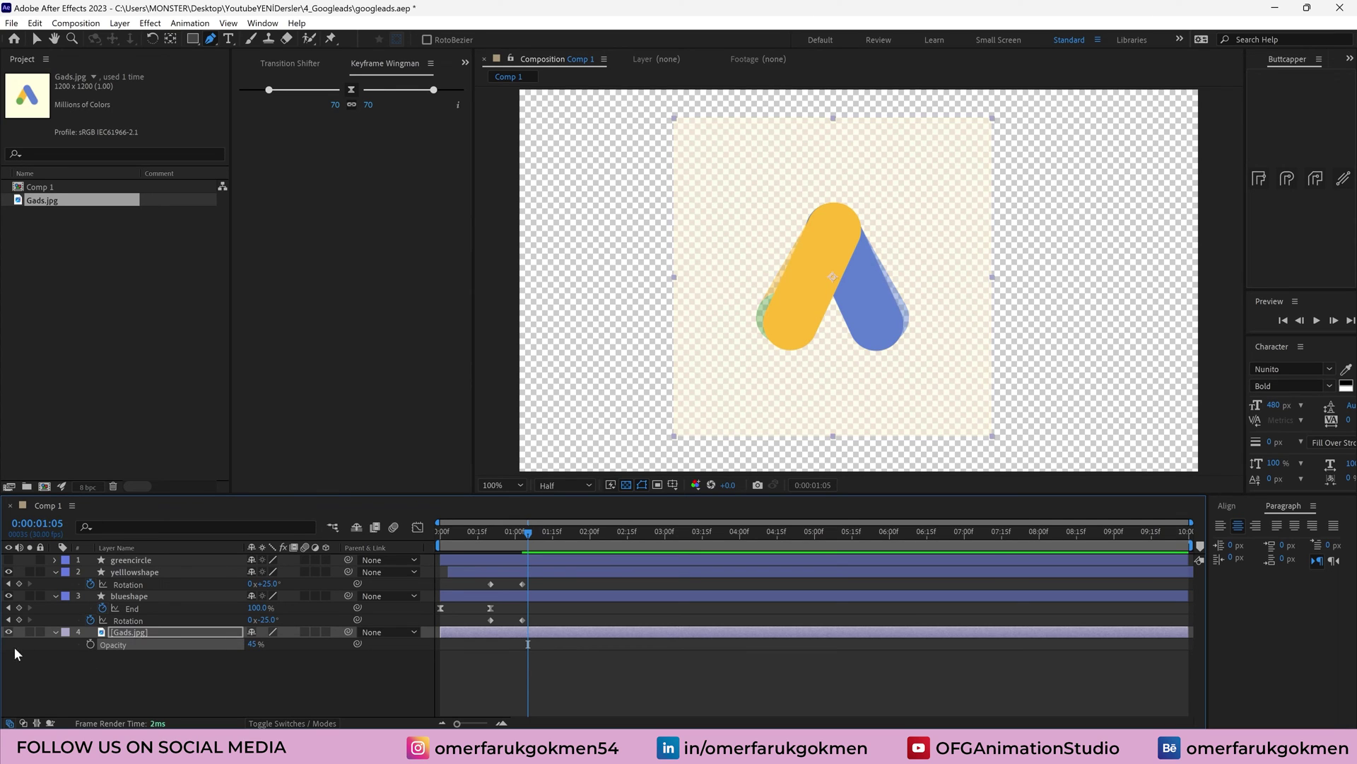
click(40, 632)
click(55, 632)
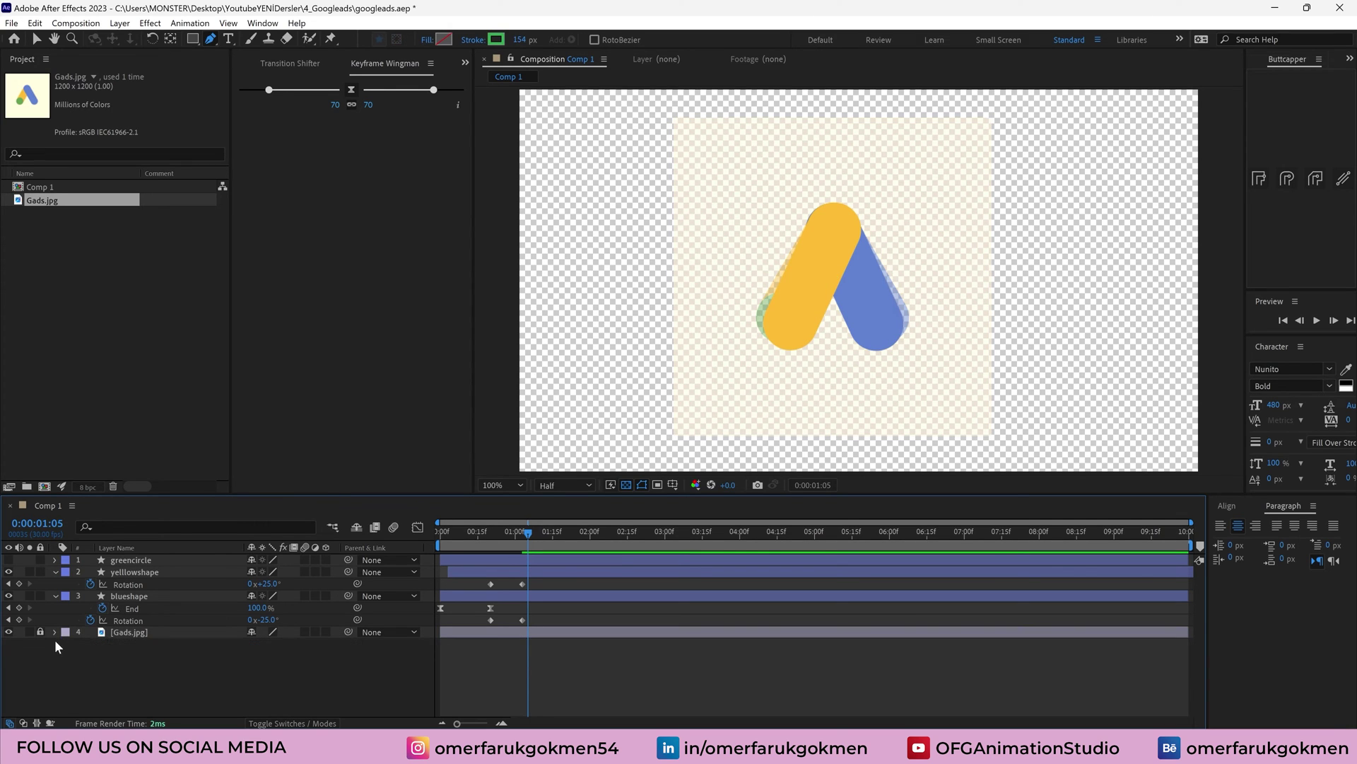
Preview the animation and set the yelllowshape Rotation at 0:00:01:03 to 30° to match the reference logo
drag(525, 536, 440, 532)
key(space)
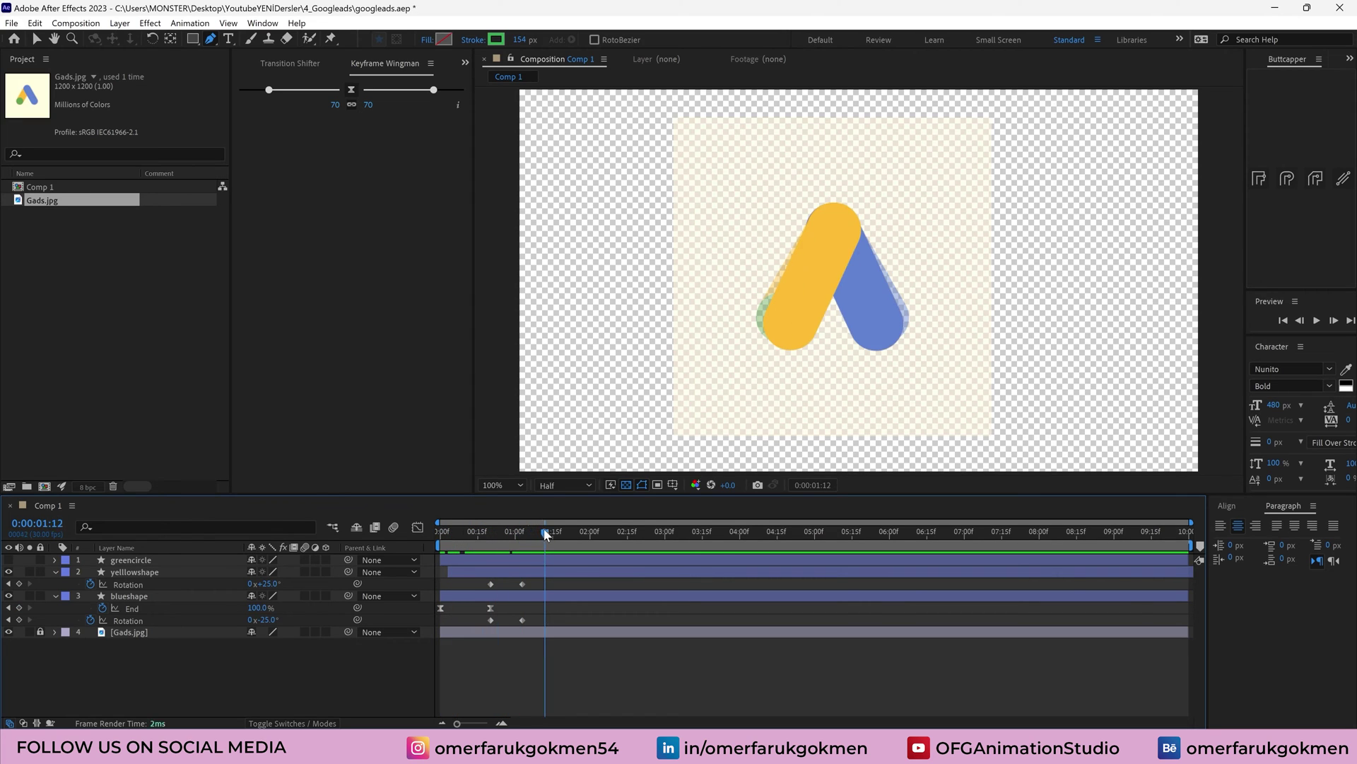
click(433, 528)
drag(431, 527, 537, 532)
drag(532, 533, 526, 536)
click(267, 583)
text(30)
key(Return)
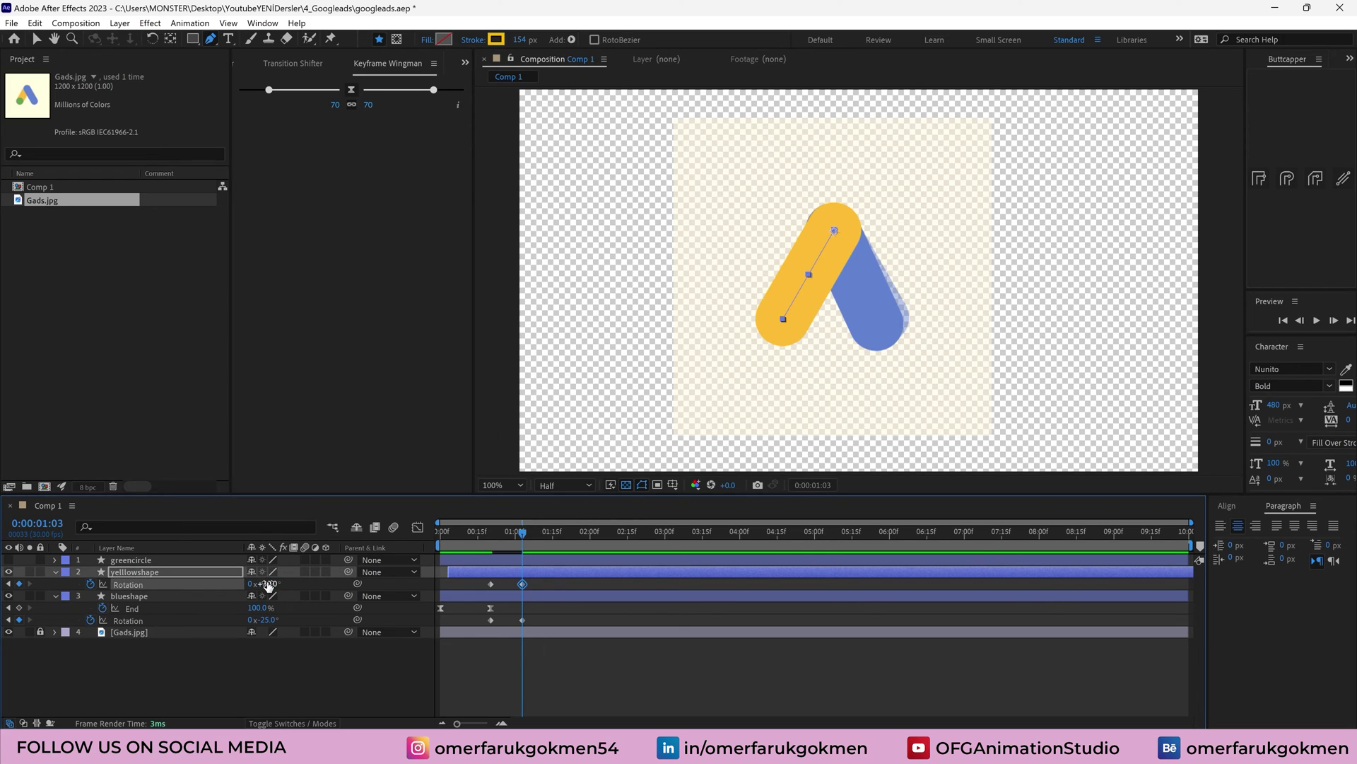
Set the blueshape Rotation at 0:00:01:03 to -30°
click(267, 620)
key(Return)
click(268, 621)
text(-30)
key(Return)
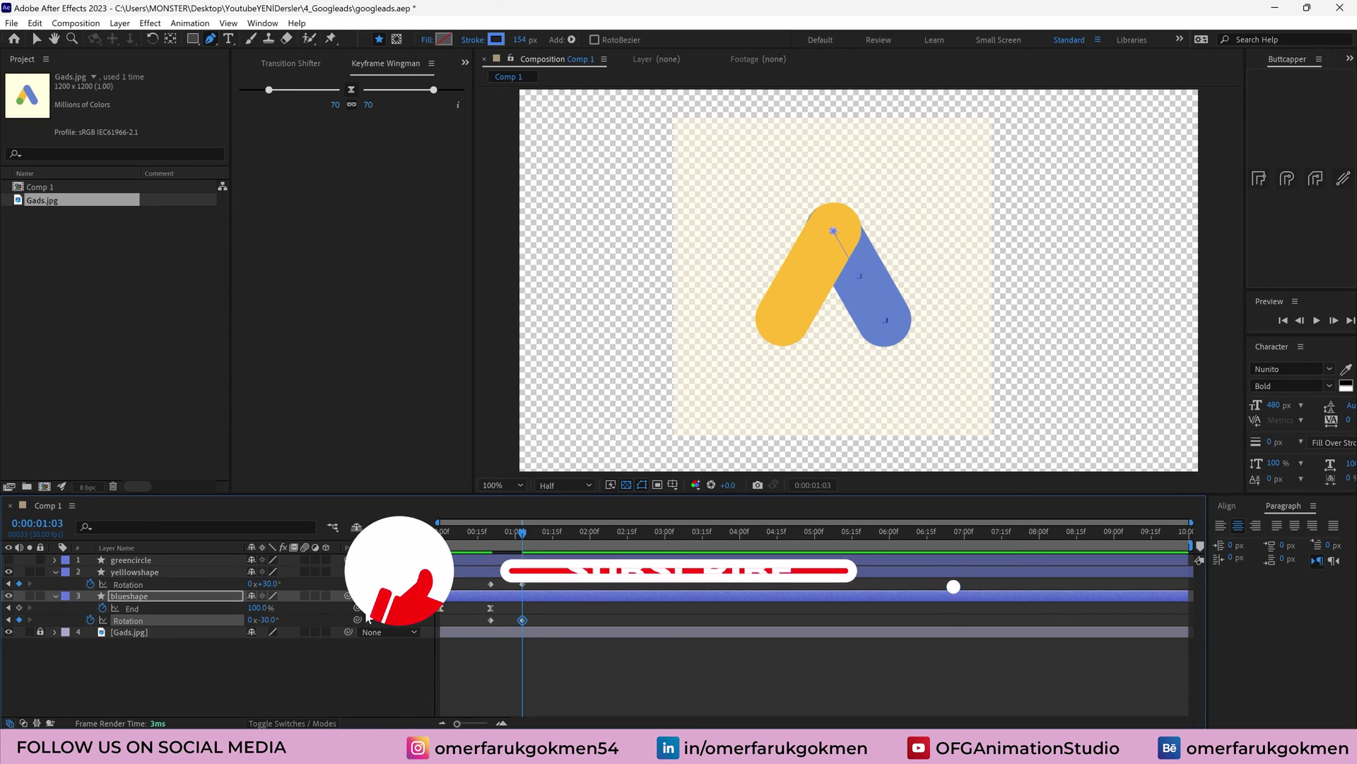
Apply Easy Ease to all Rotation keyframes of yelllowshape and blueshape, and preview the motion
drag(472, 529, 488, 529)
click(490, 584)
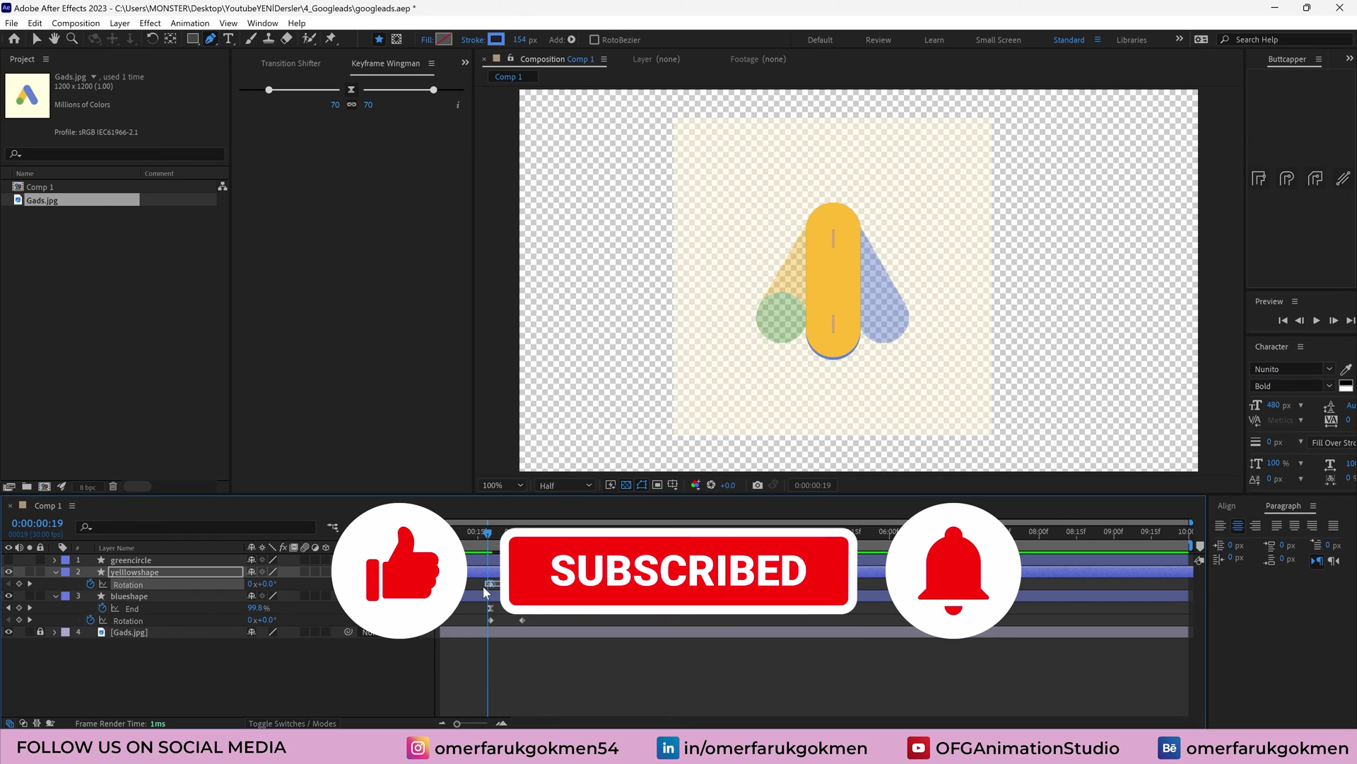
shift+click(490, 619)
right_click(490, 619)
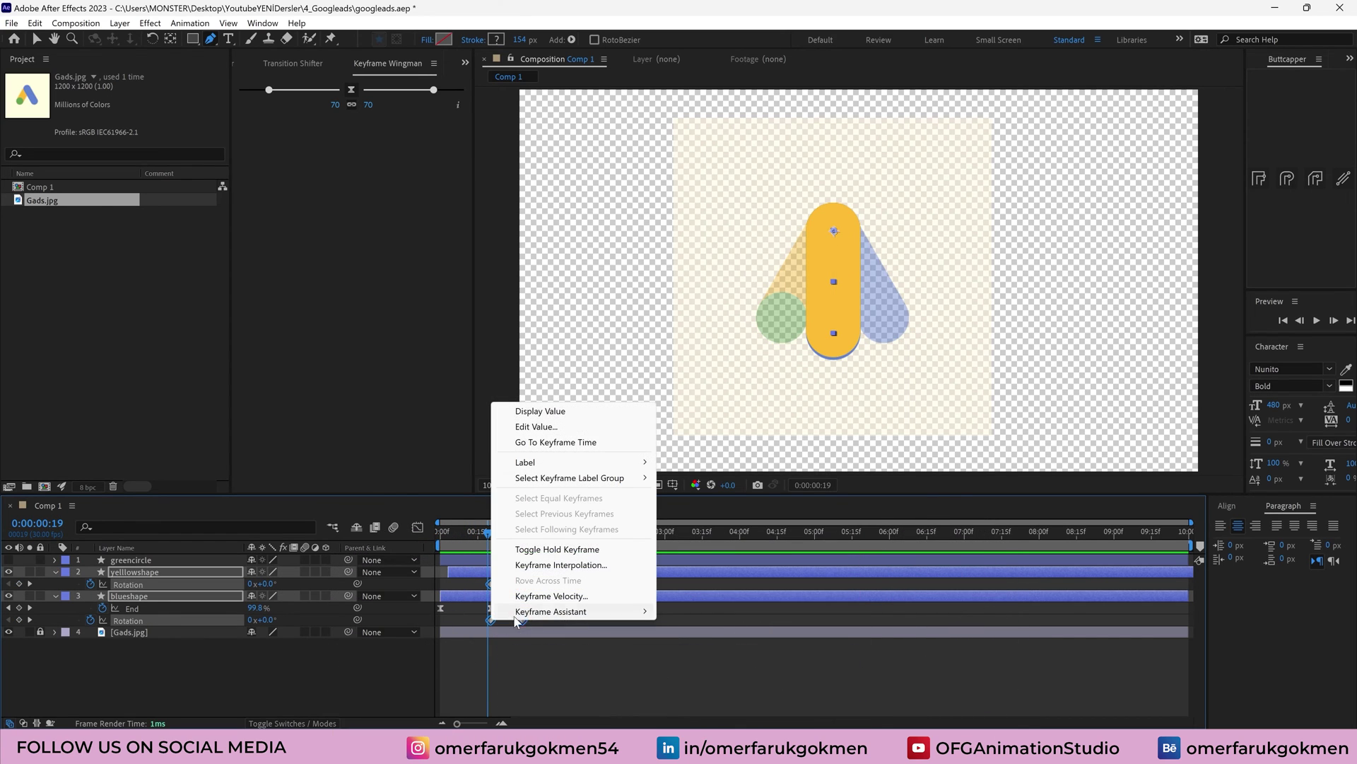
mouse_move(551, 694)
click(679, 656)
click(465, 536)
key(space)
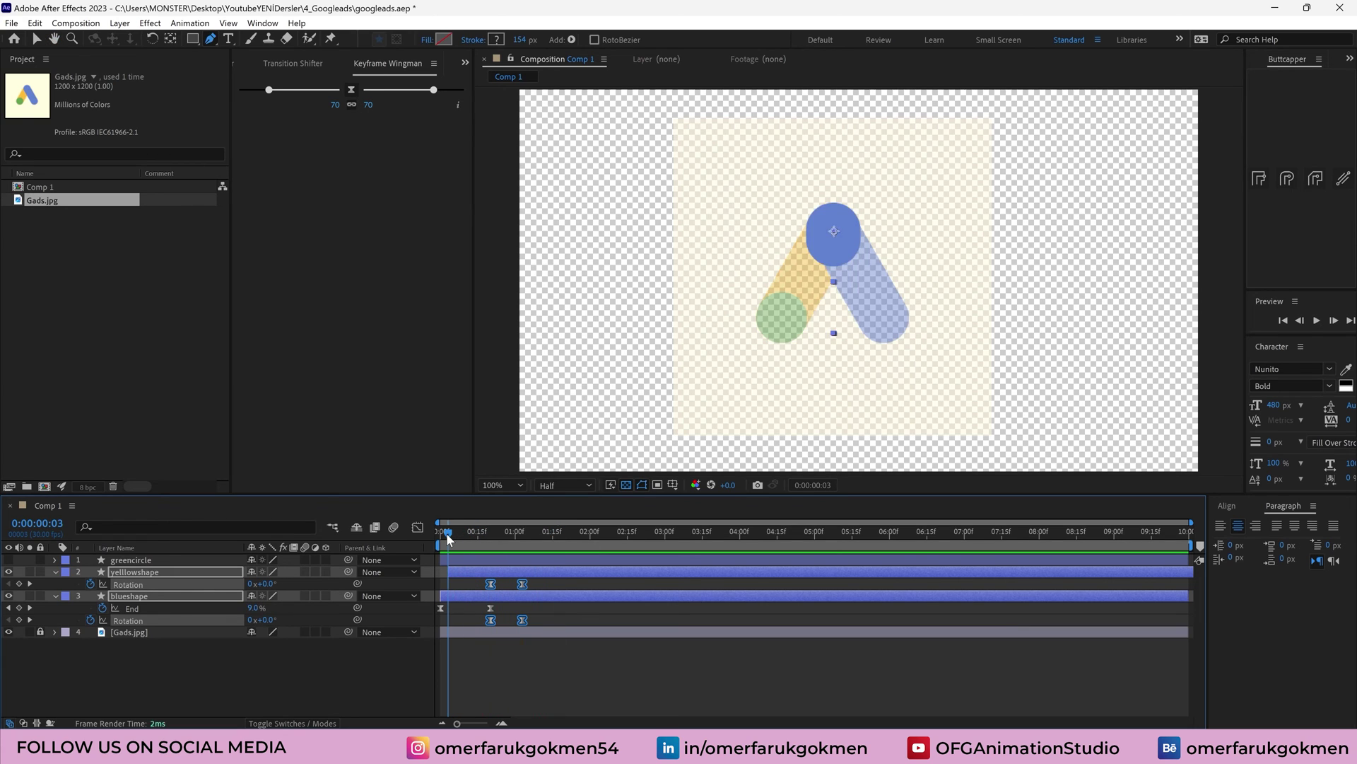
key(space)
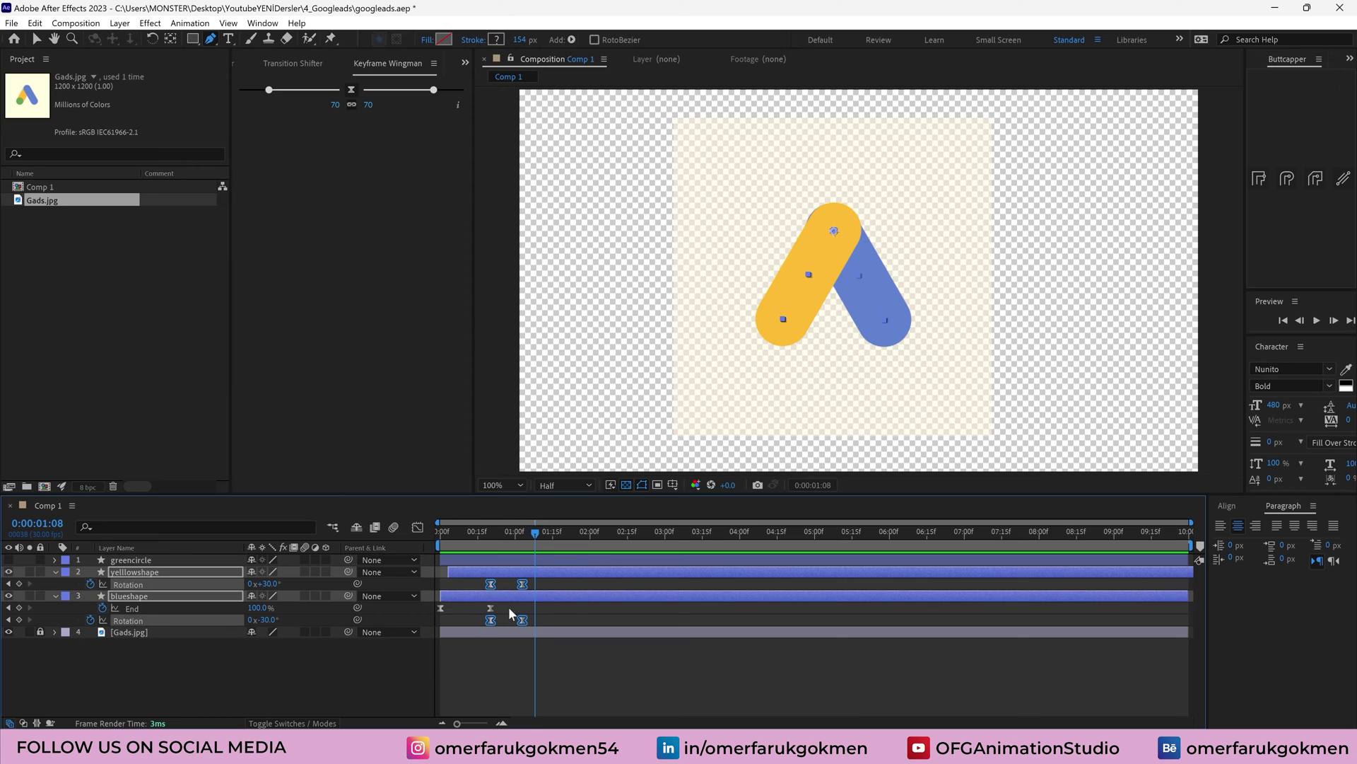
Lengthen the ease into the last Rotation keyframes of both bars in the Graph Editor so the speed peaks early, and preview it
click(417, 529)
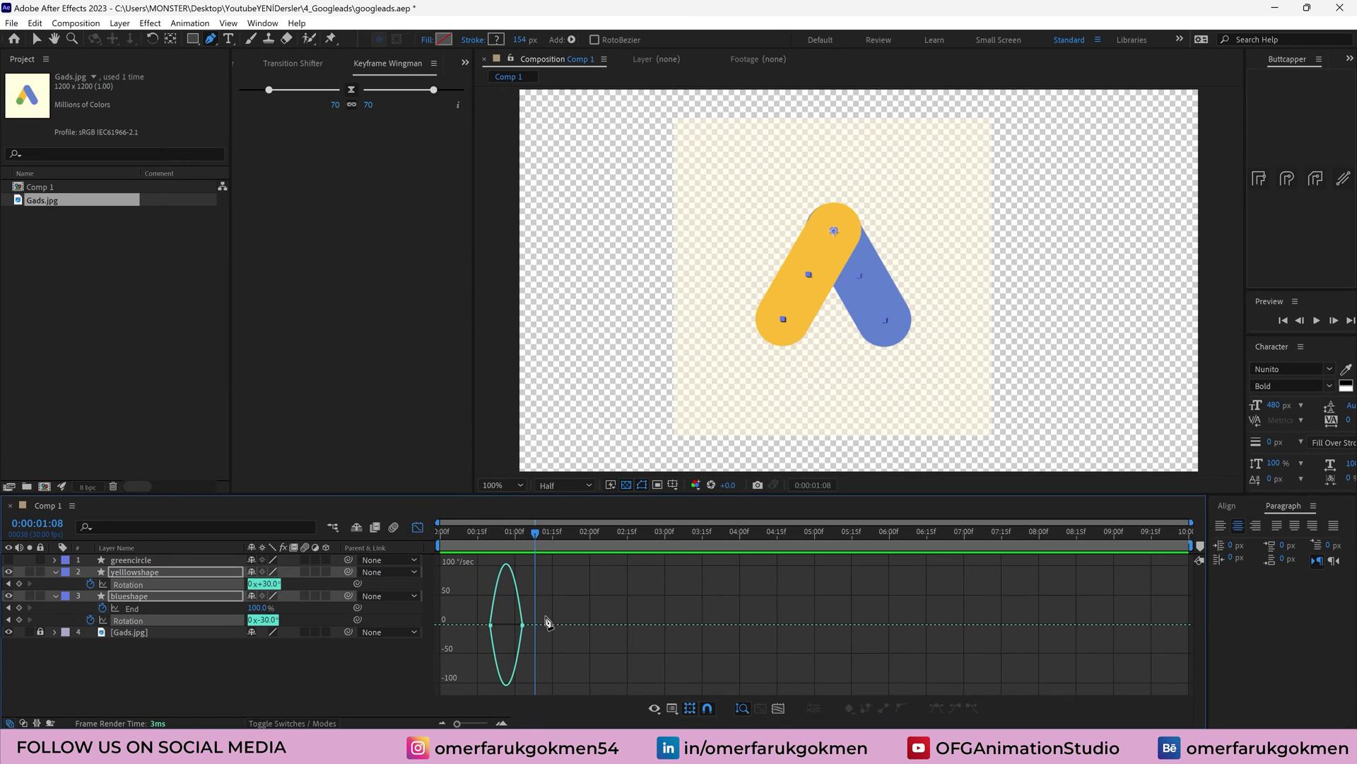
drag(555, 615, 502, 650)
click(758, 706)
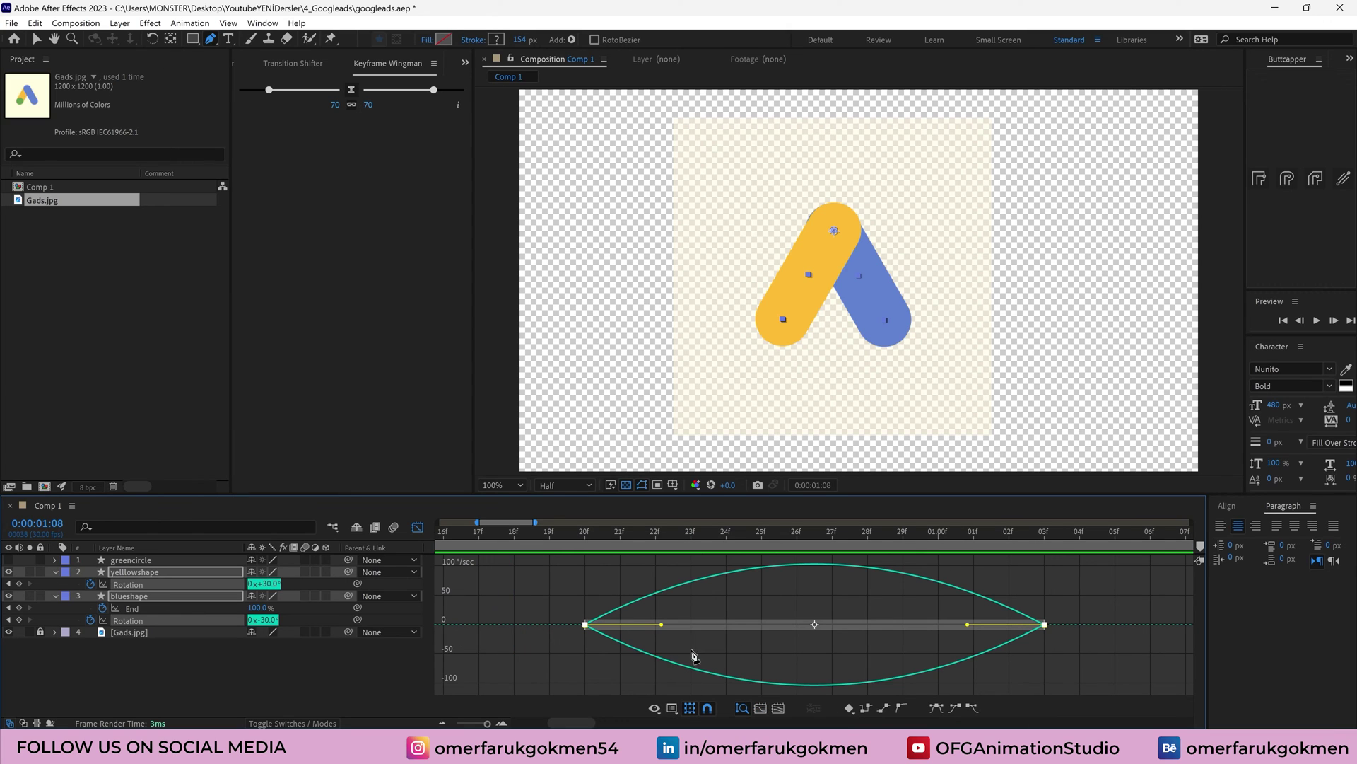
drag(966, 625, 862, 621)
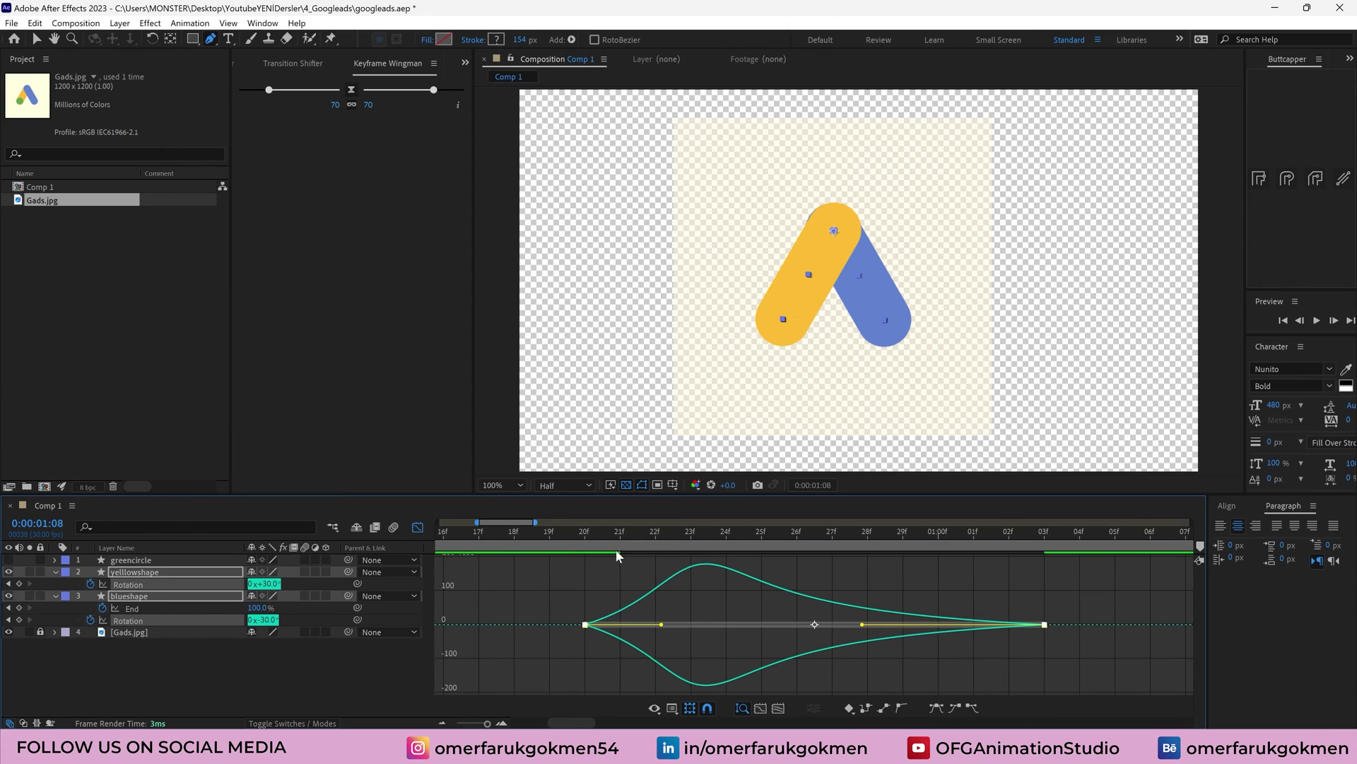
key(space)
key(space)
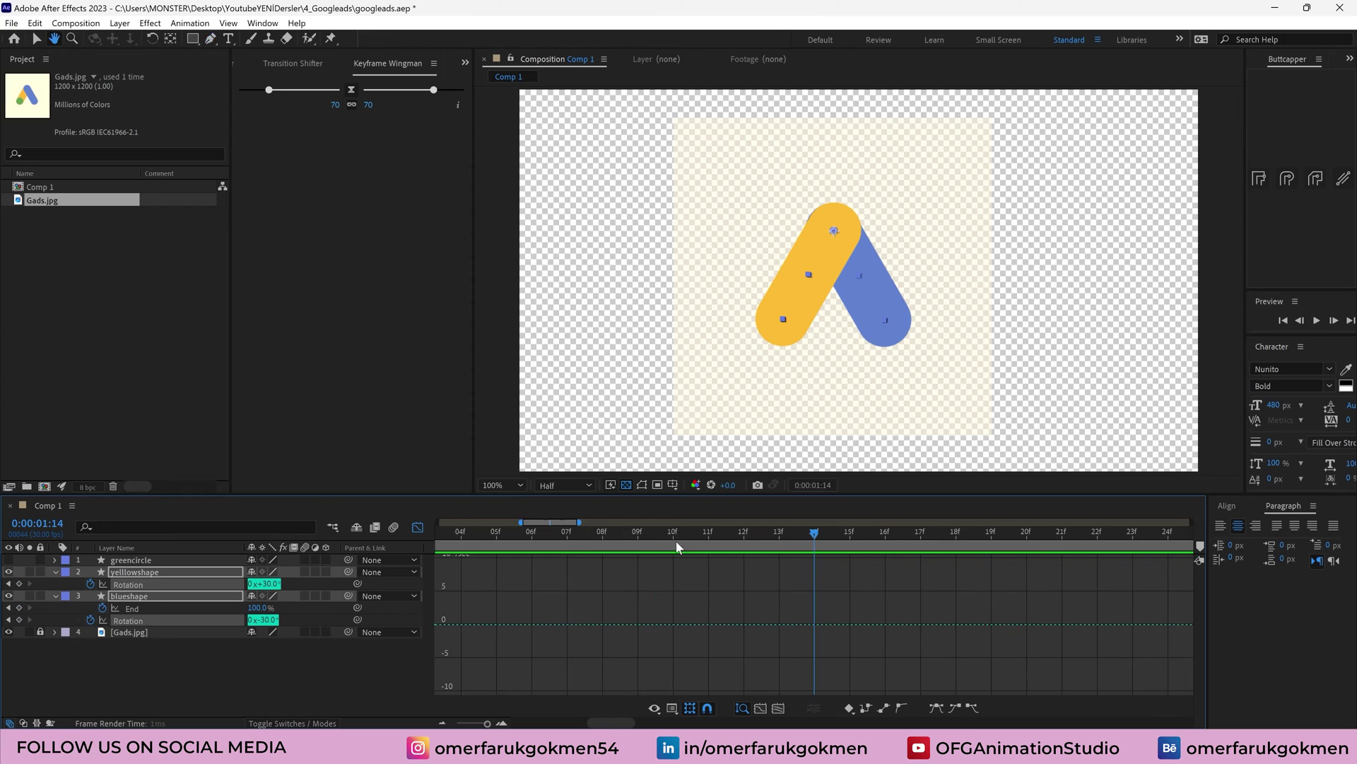
key(;)
key(space)
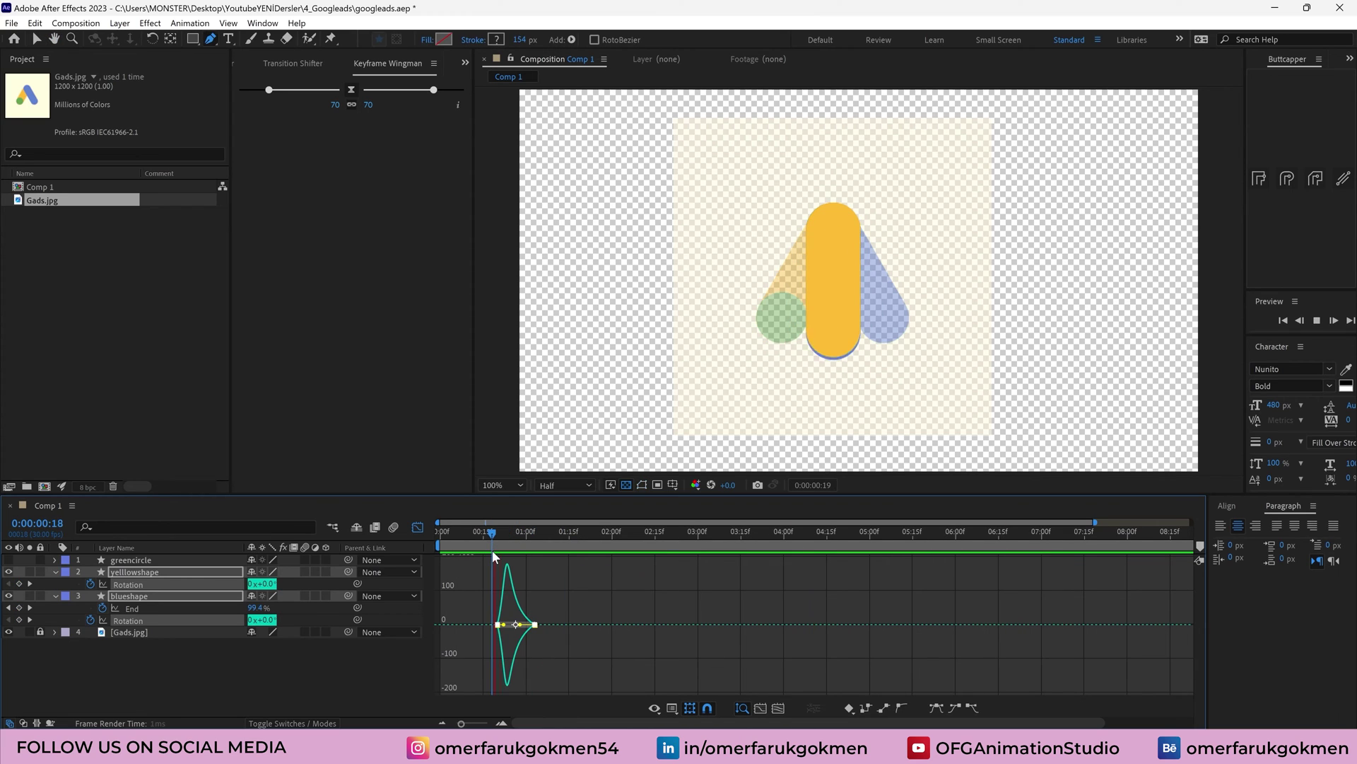
key(space)
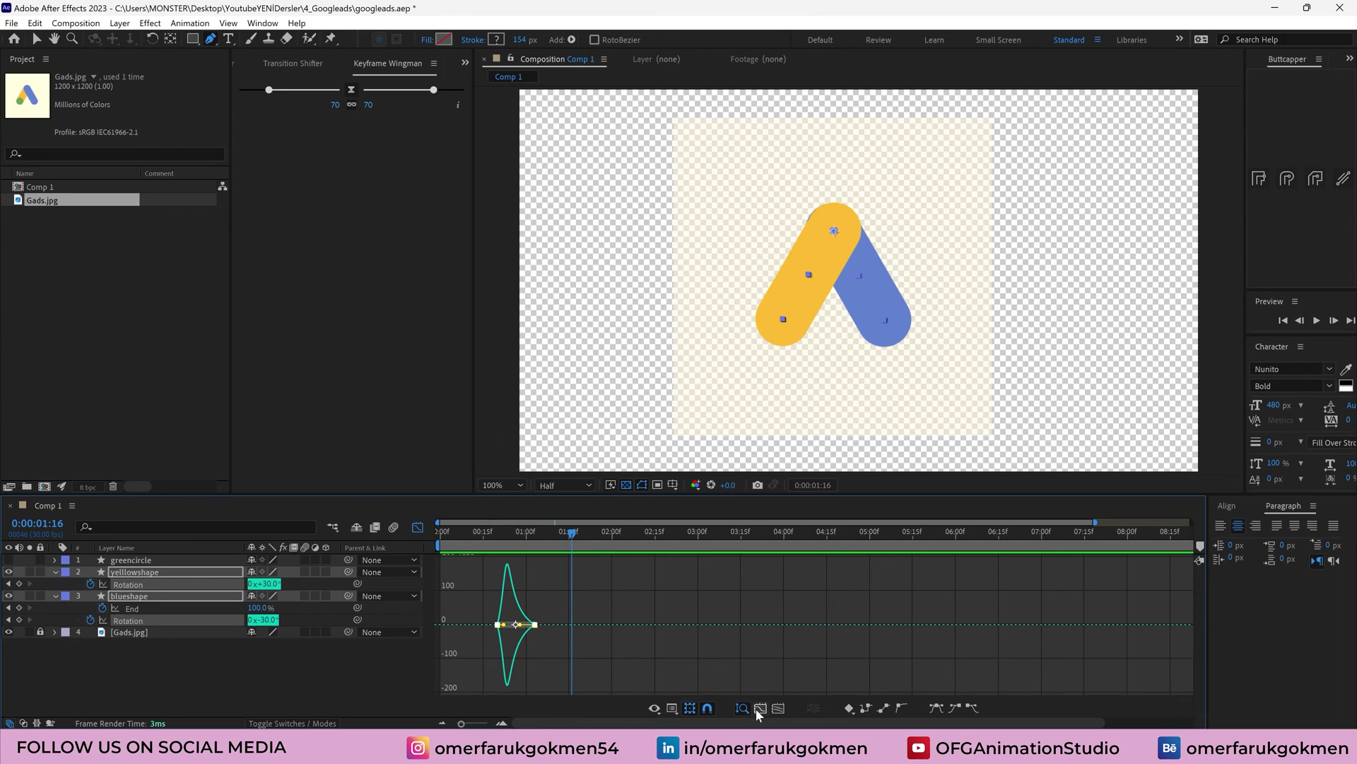
click(418, 528)
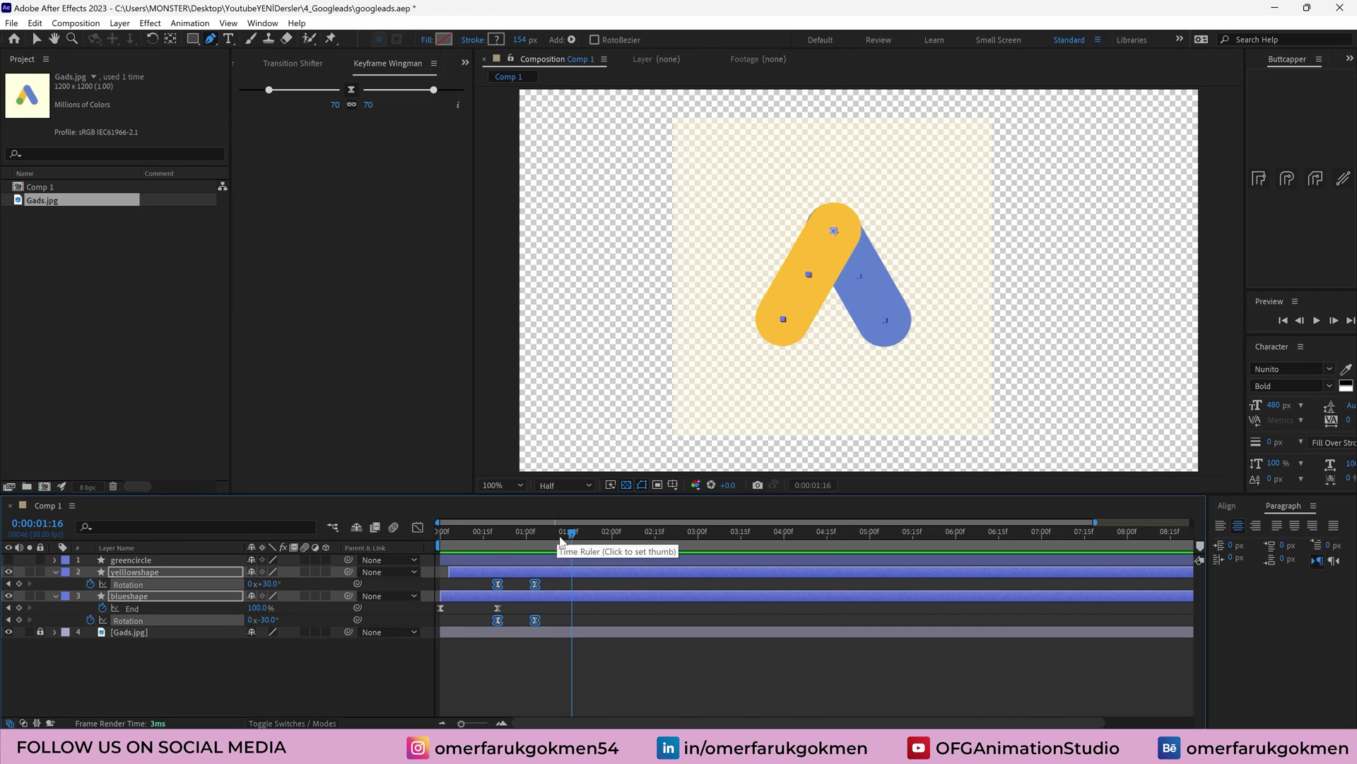
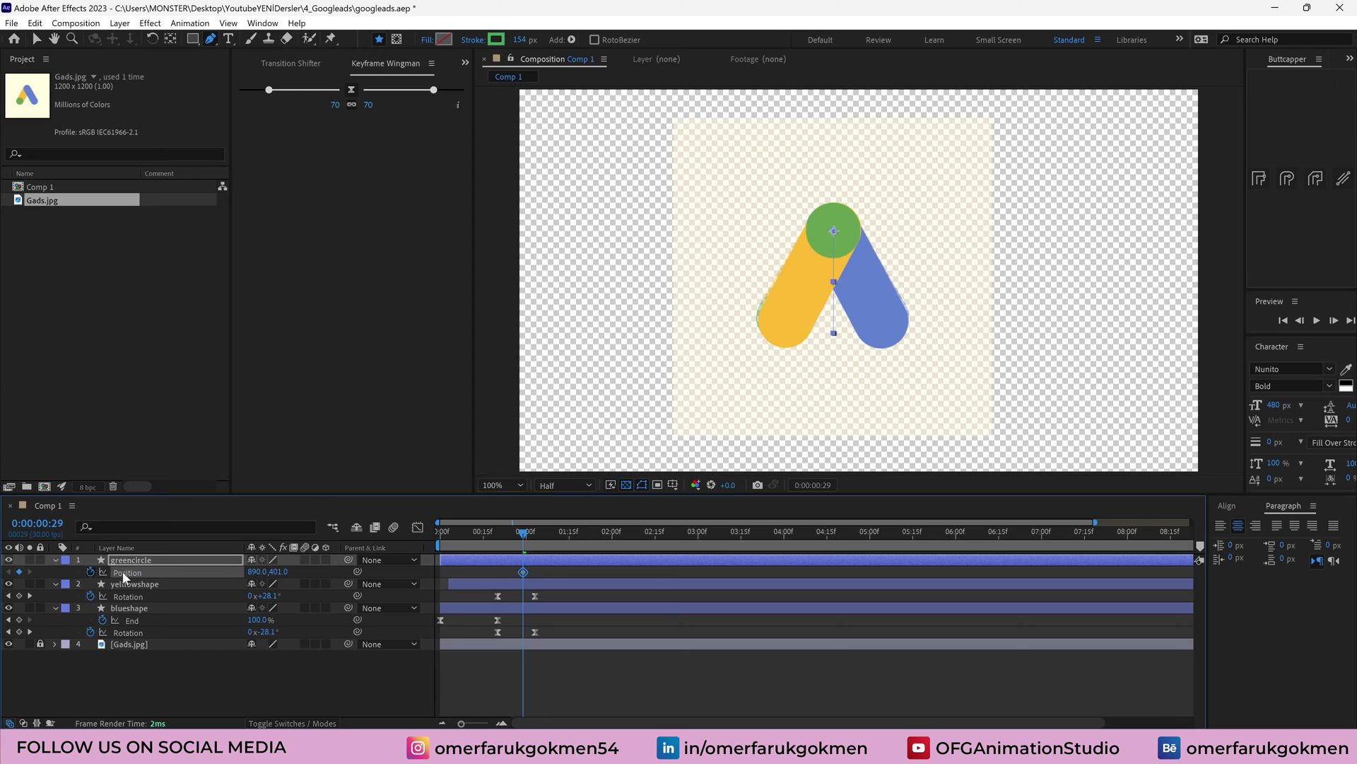
Shift the greencircle Position keyframe to 0:00:01:02 and place the circle on the yellow bar's lower end, 747.0, 650.5, at 0:00:01:16
mouse_move(521, 541)
mouse_down()
mouse_move(455, 540)
mouse_move(534, 542)
mouse_up()
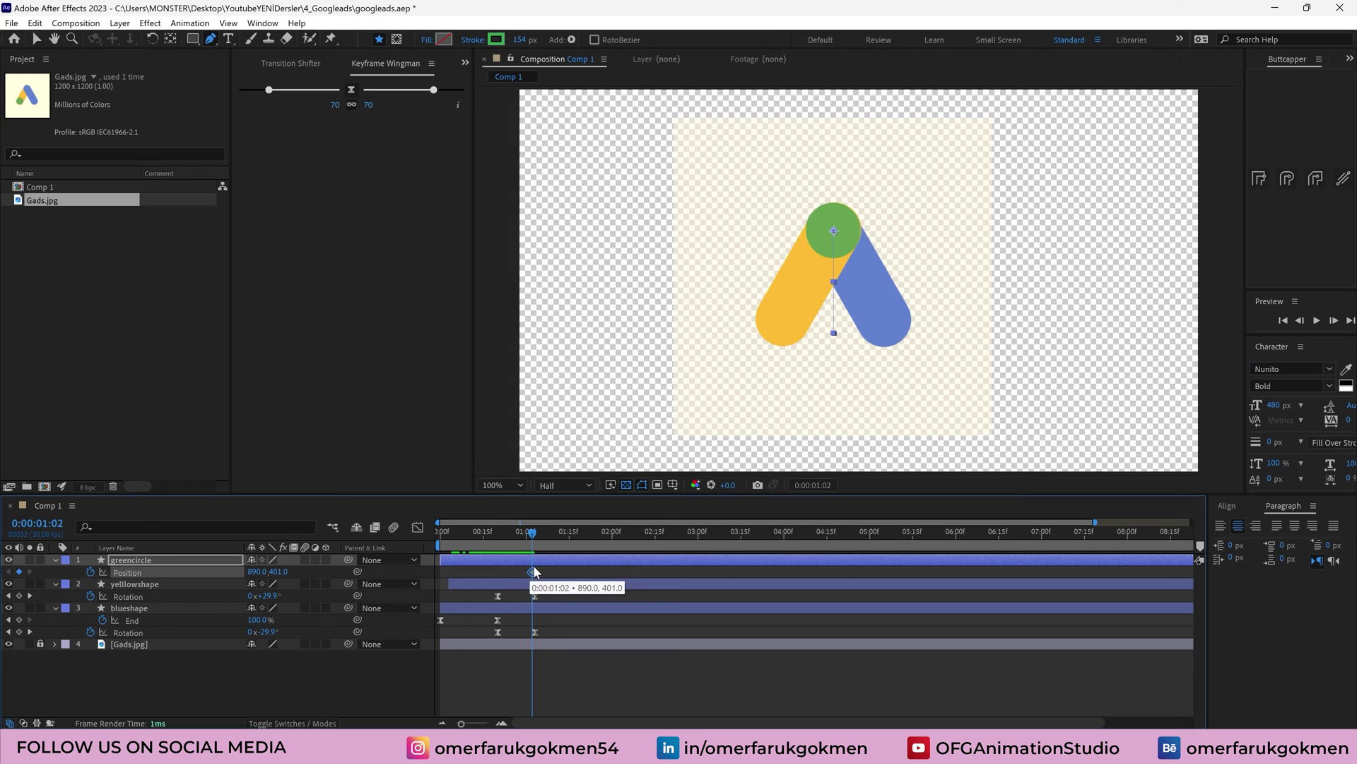
drag(534, 541, 573, 535)
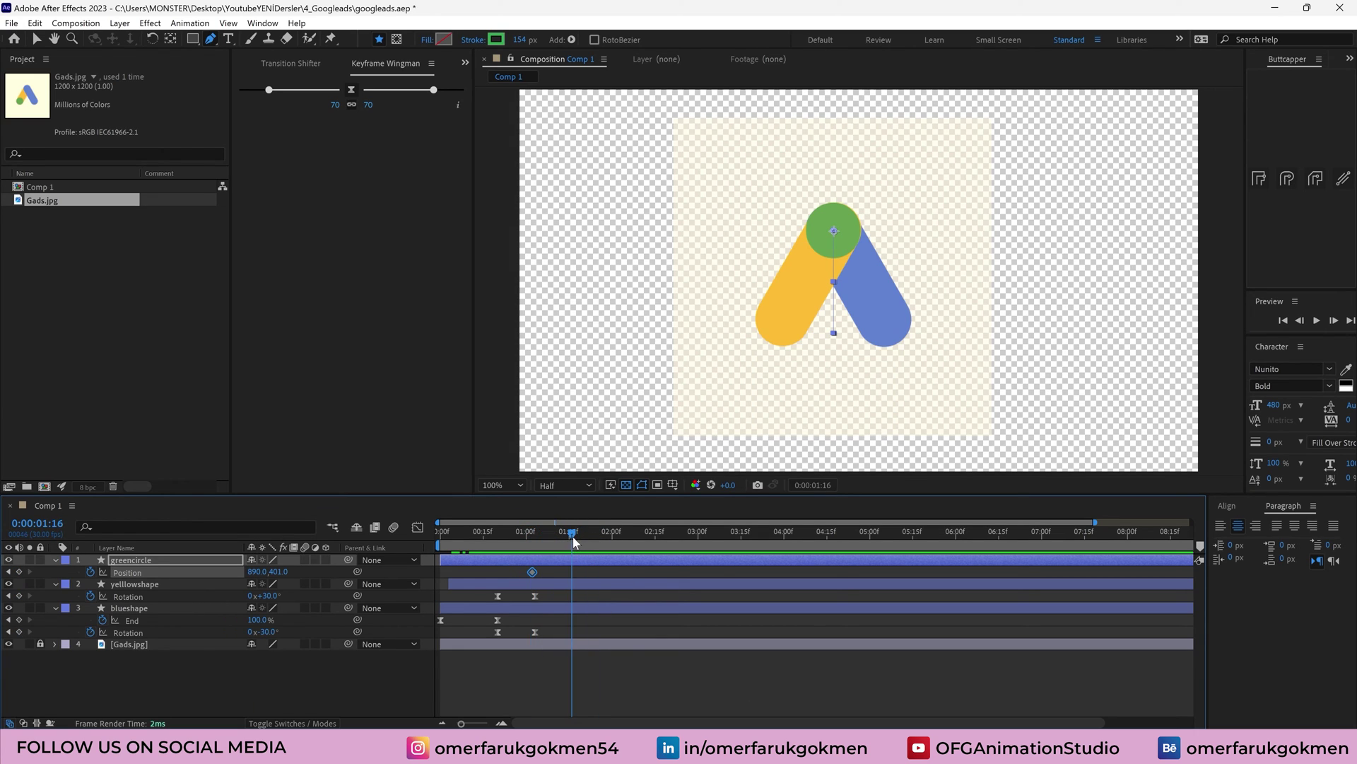
click(134, 561)
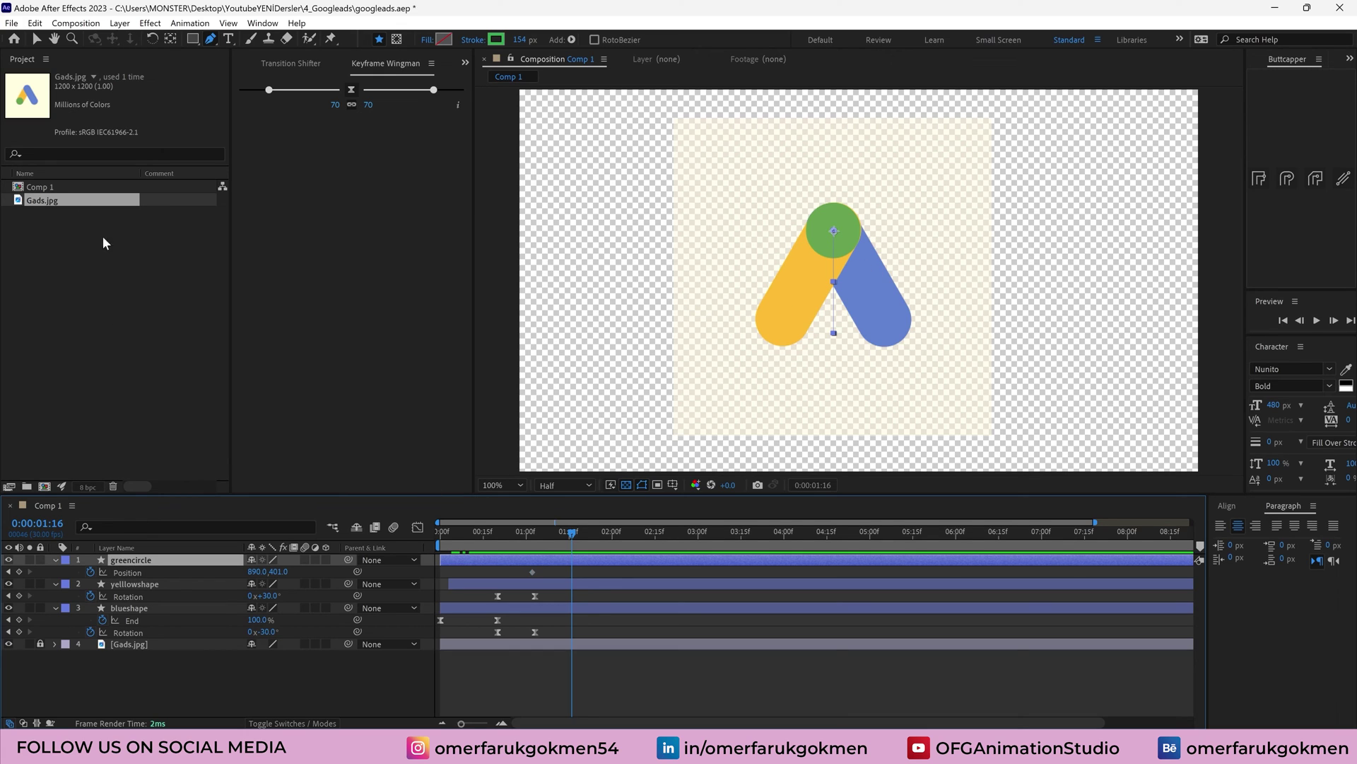
click(36, 39)
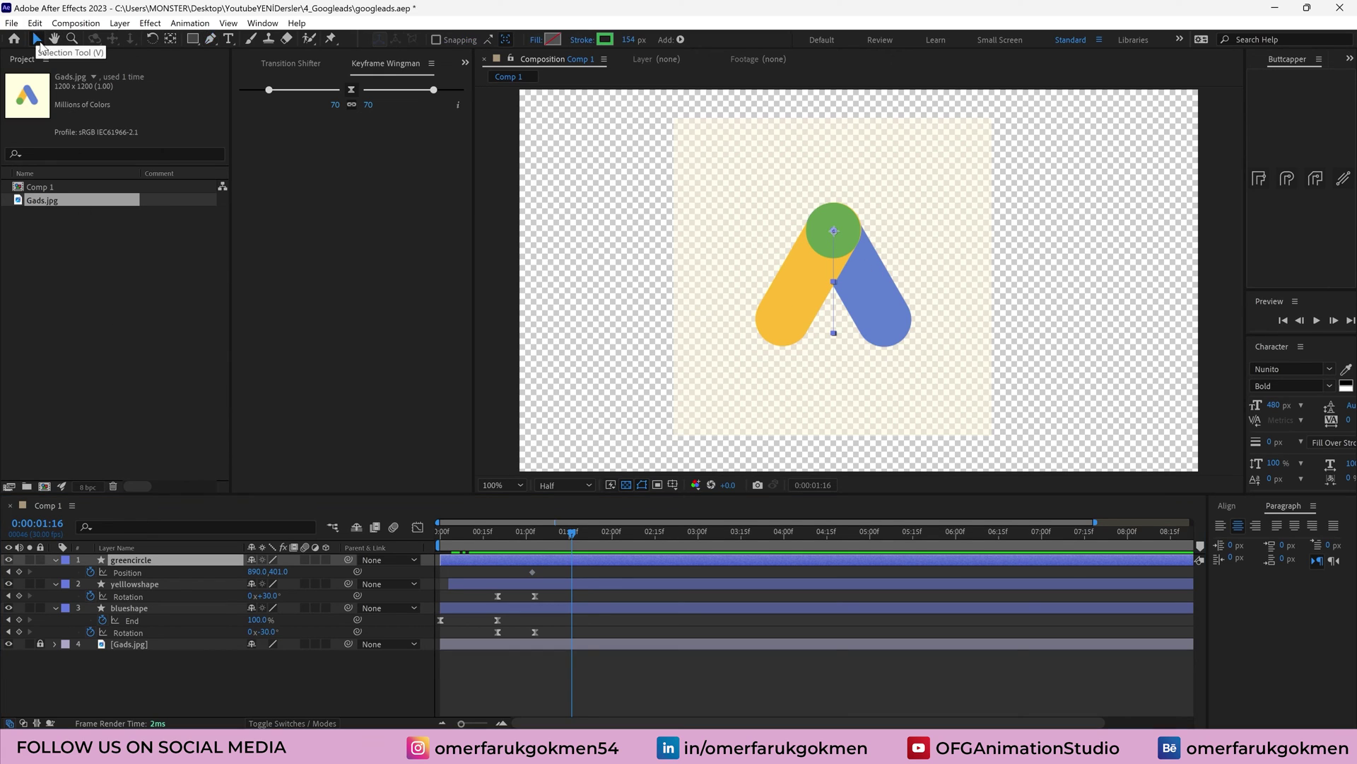
drag(836, 237, 787, 321)
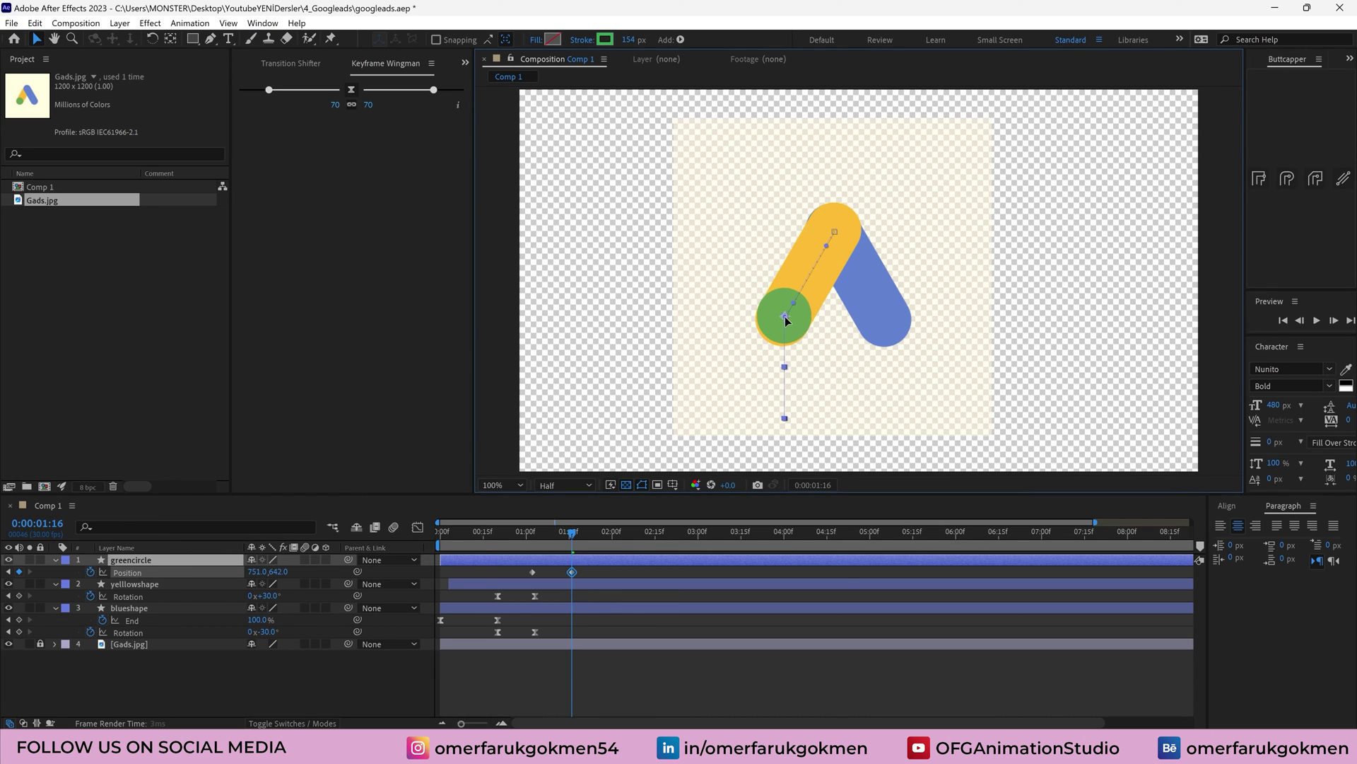
scroll(786, 323, up, 4)
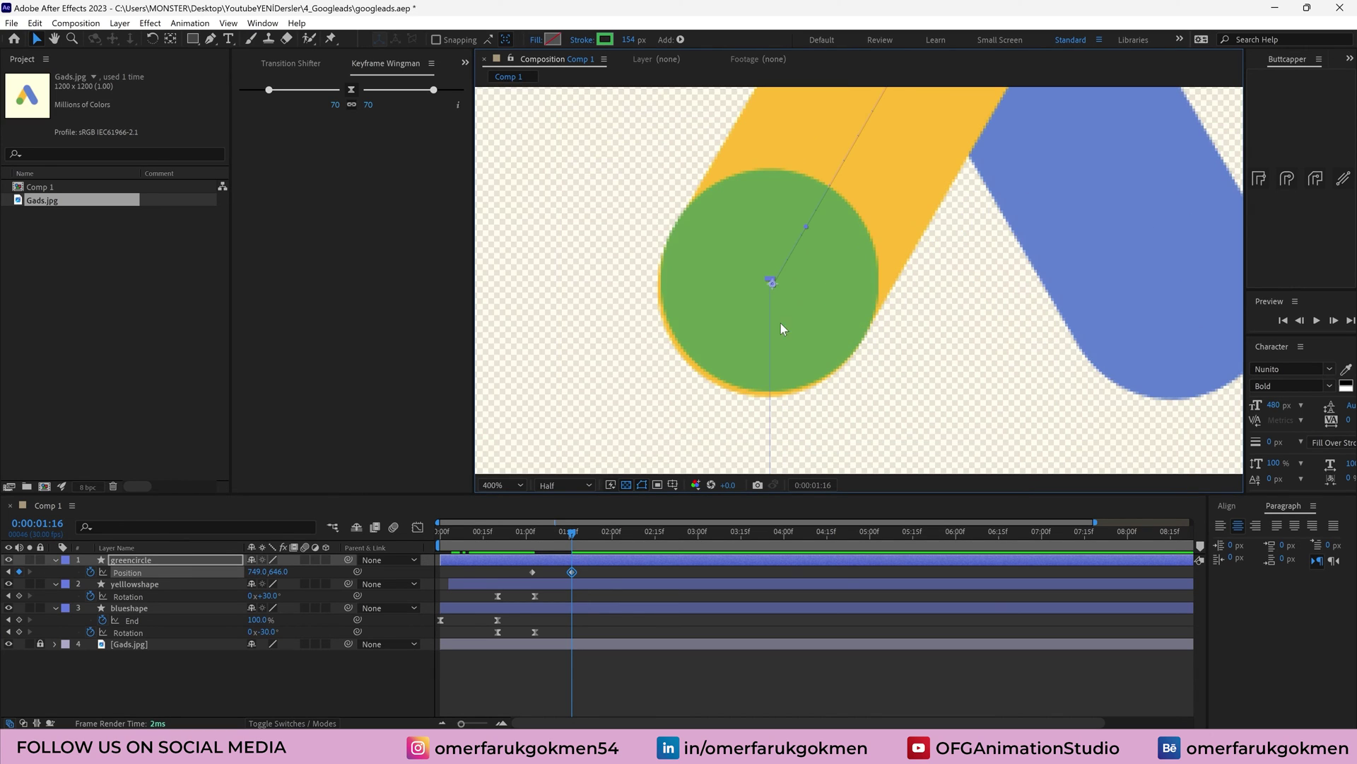
drag(774, 280, 770, 290)
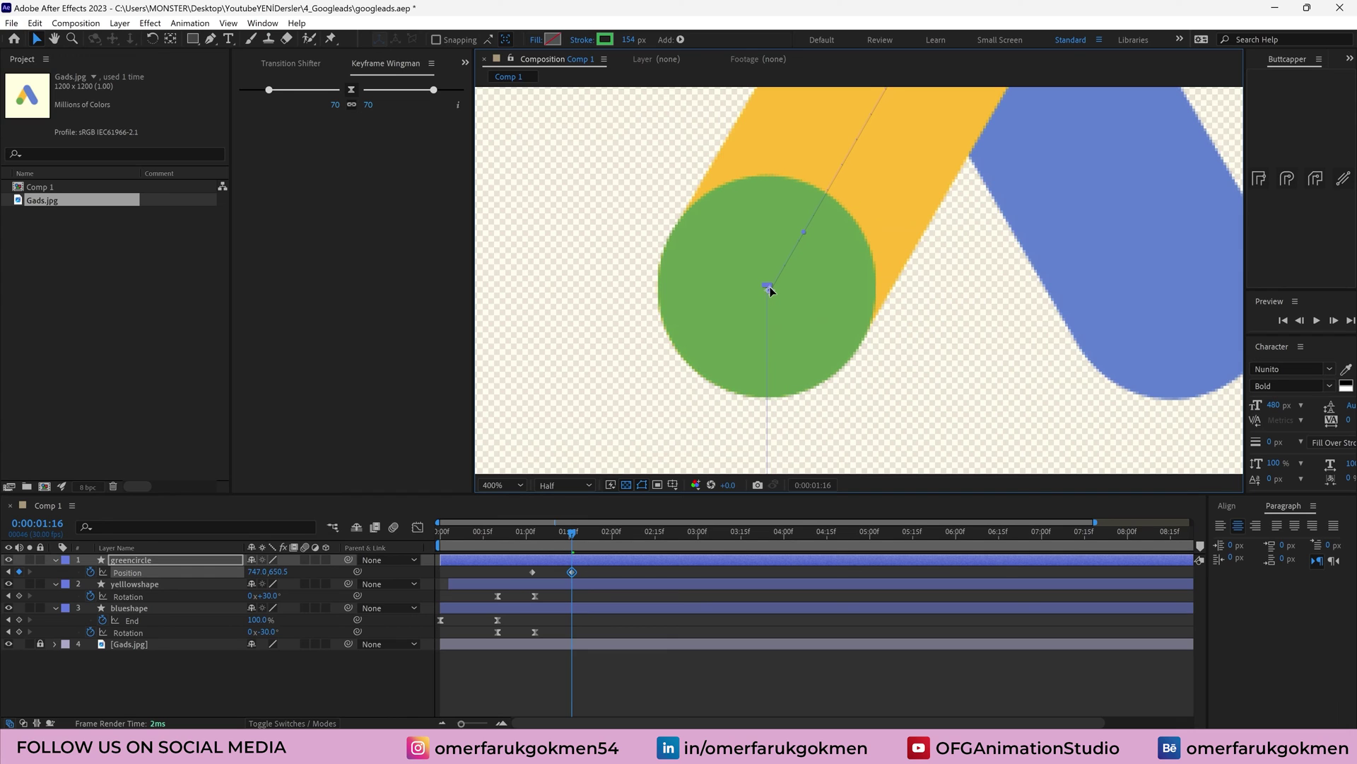
scroll(792, 303, down, 4)
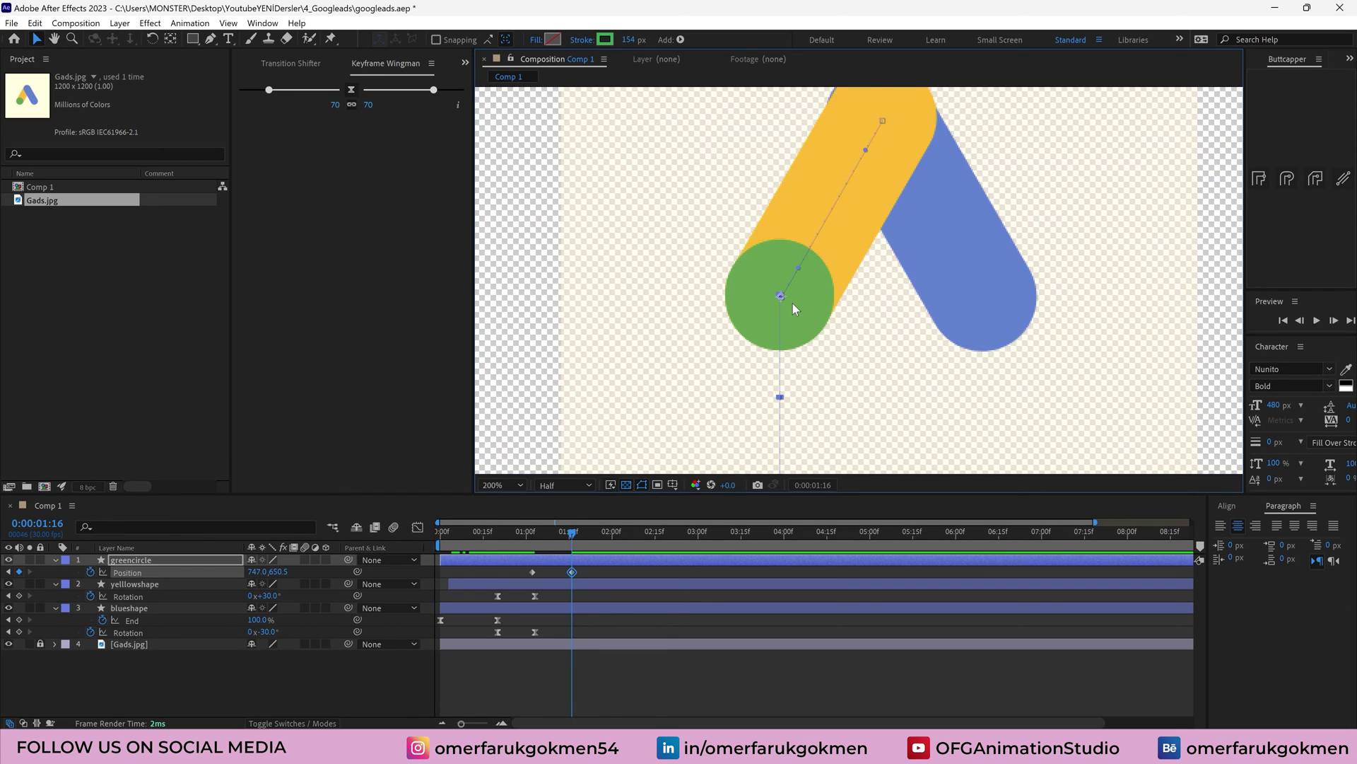
Bounce greencircle up the yellow bar to 766.0, 617.5 at 0:00:01:24 and paste its lower-end Position keyframe at 0:00:02:00
drag(578, 532, 598, 532)
scroll(791, 316, up, 2)
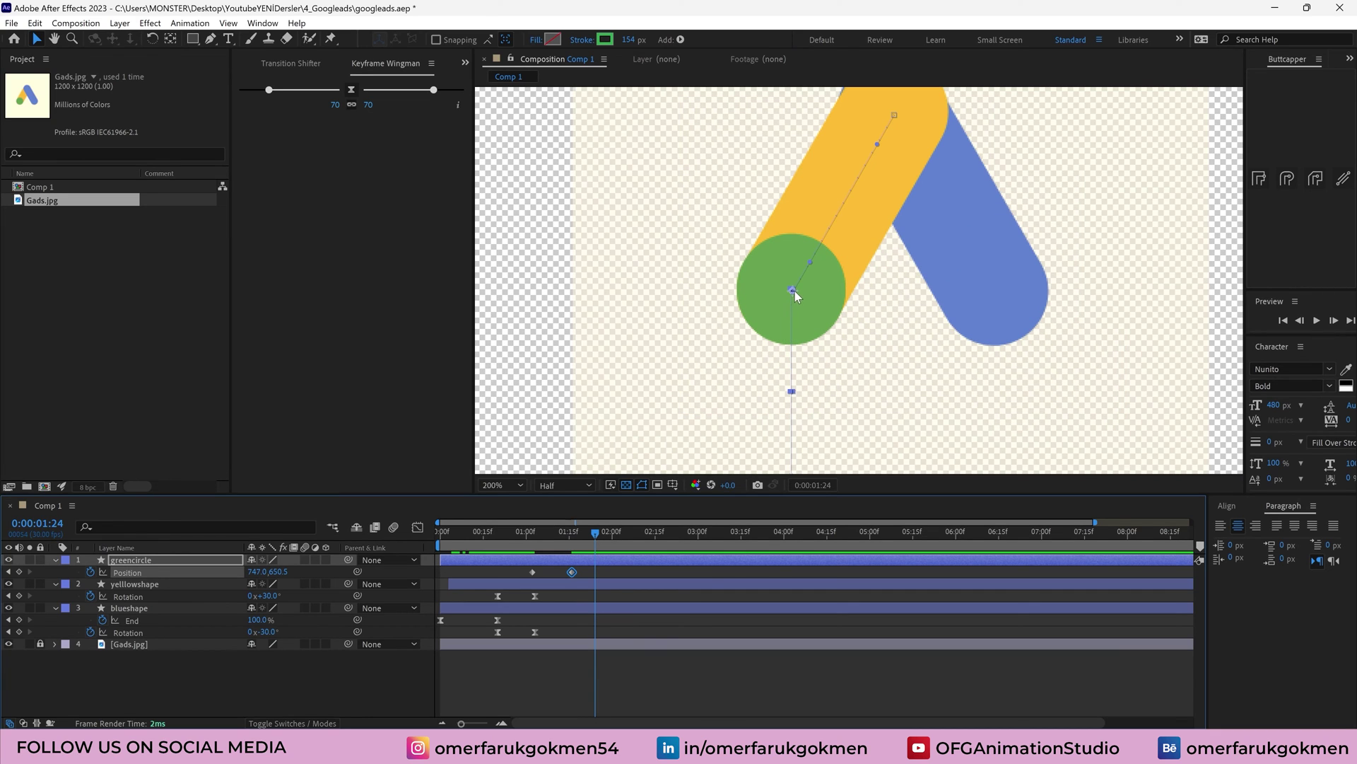
drag(795, 291, 808, 265)
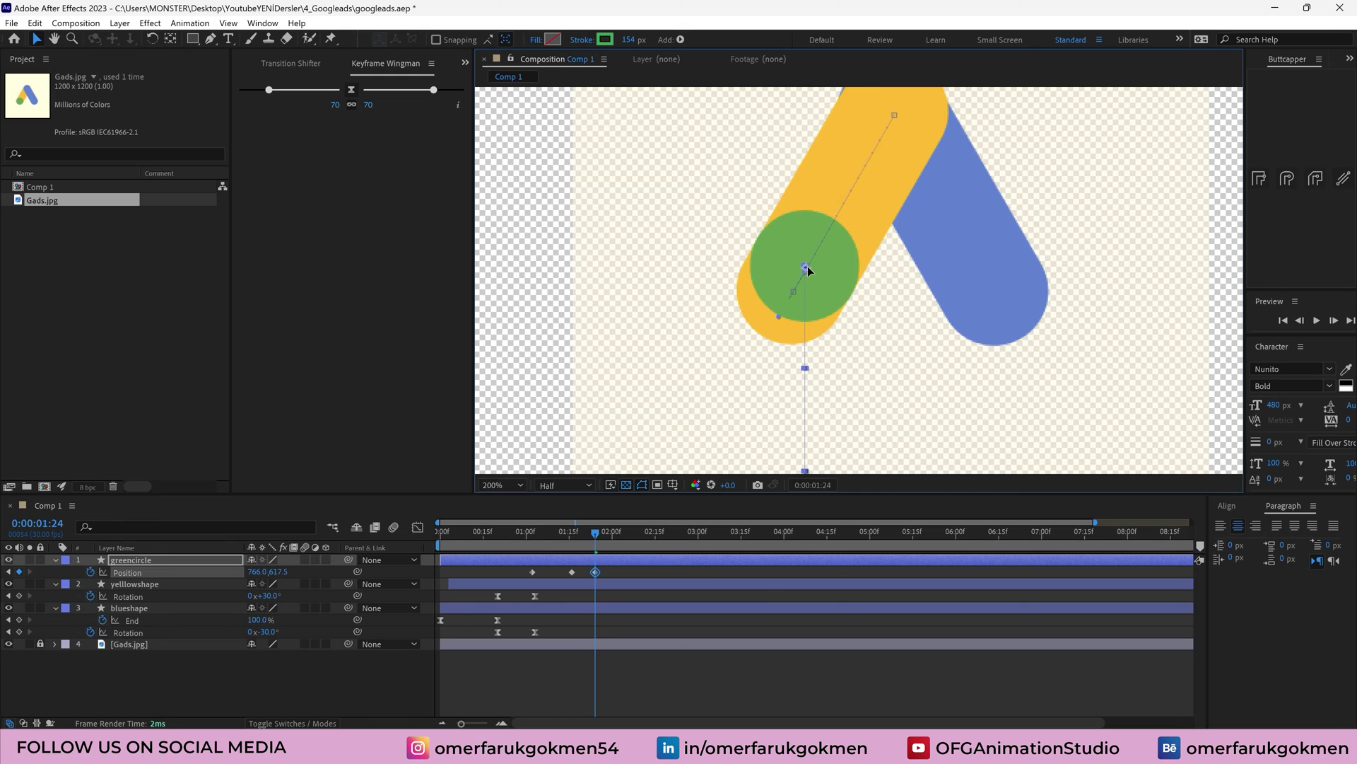
drag(598, 534, 614, 537)
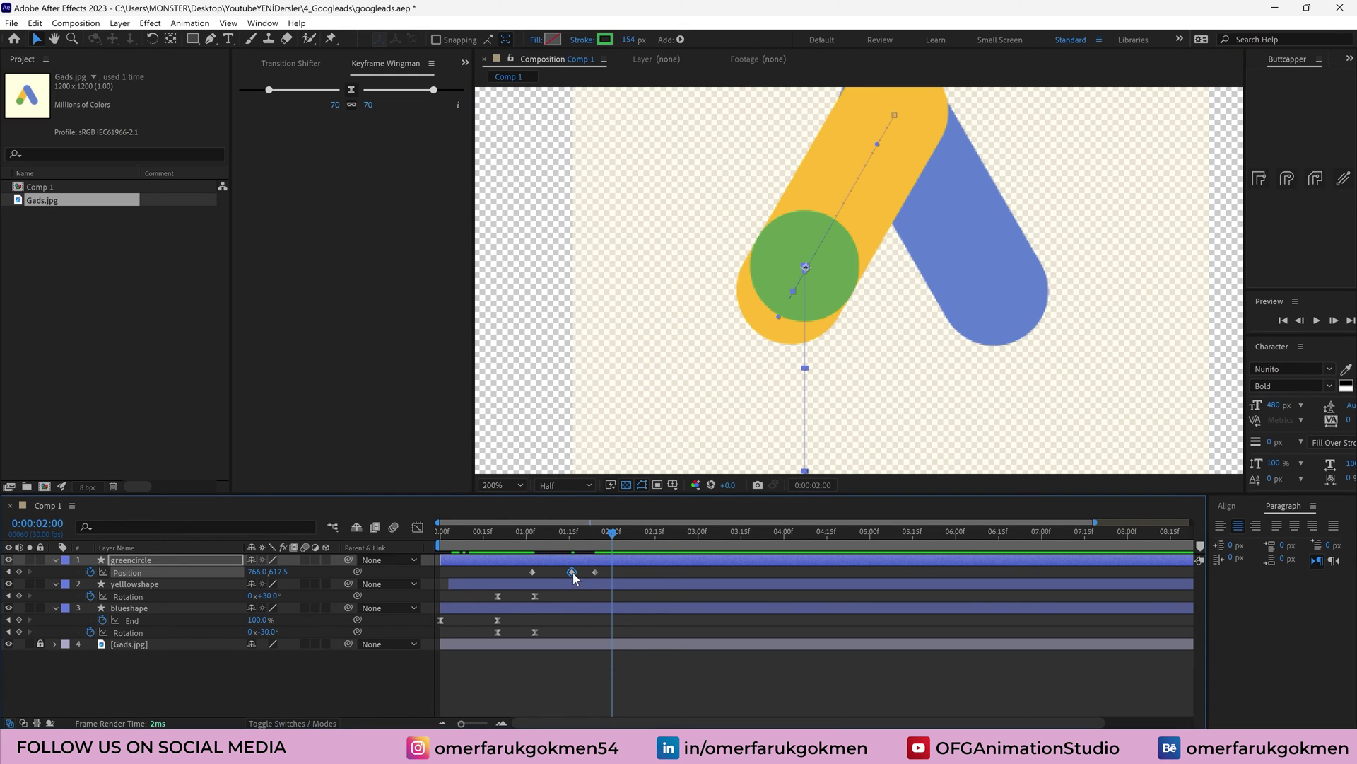
key(ctrl+v)
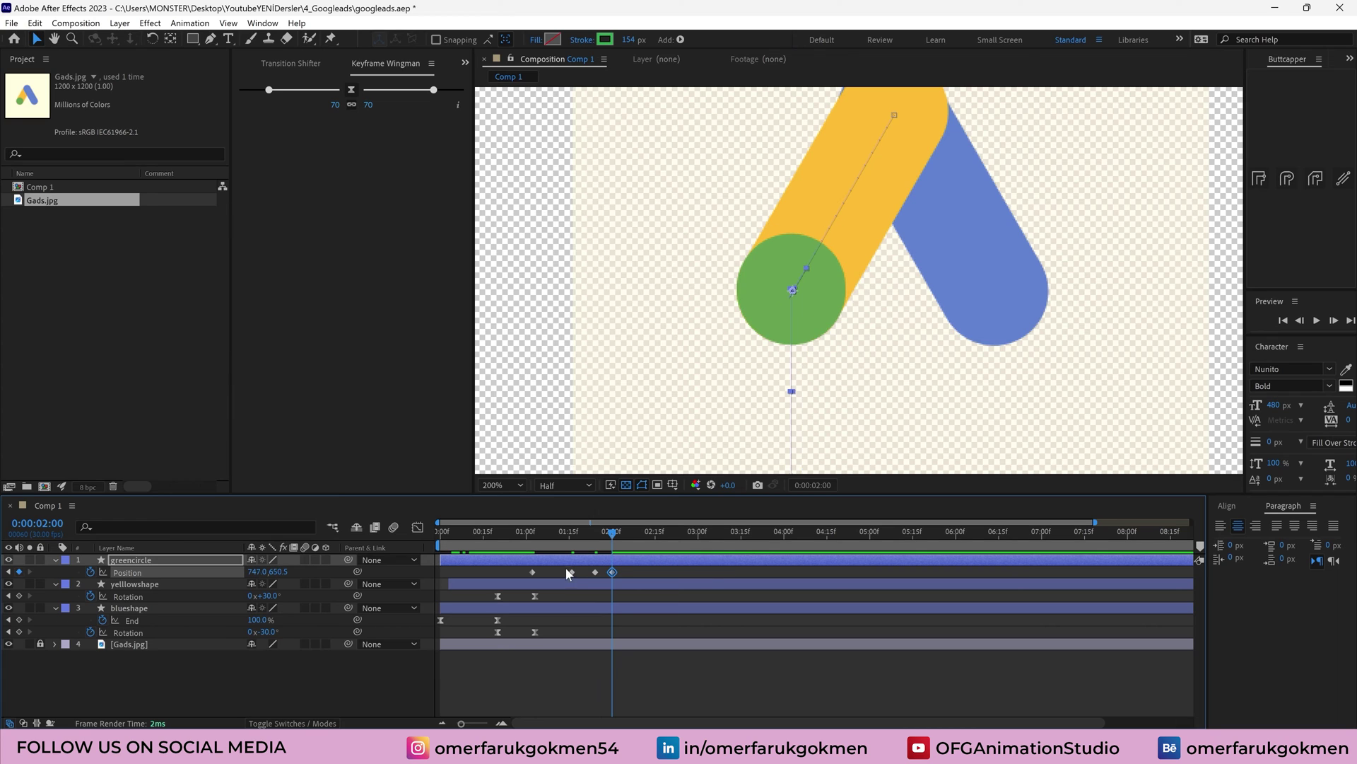
Add a smaller greencircle bounce to 755.5, 636.0 at 0:00:02:06 and repeat the lower-end Position keyframe shortly after it
drag(608, 541, 627, 543)
drag(792, 295, 800, 282)
click(612, 572)
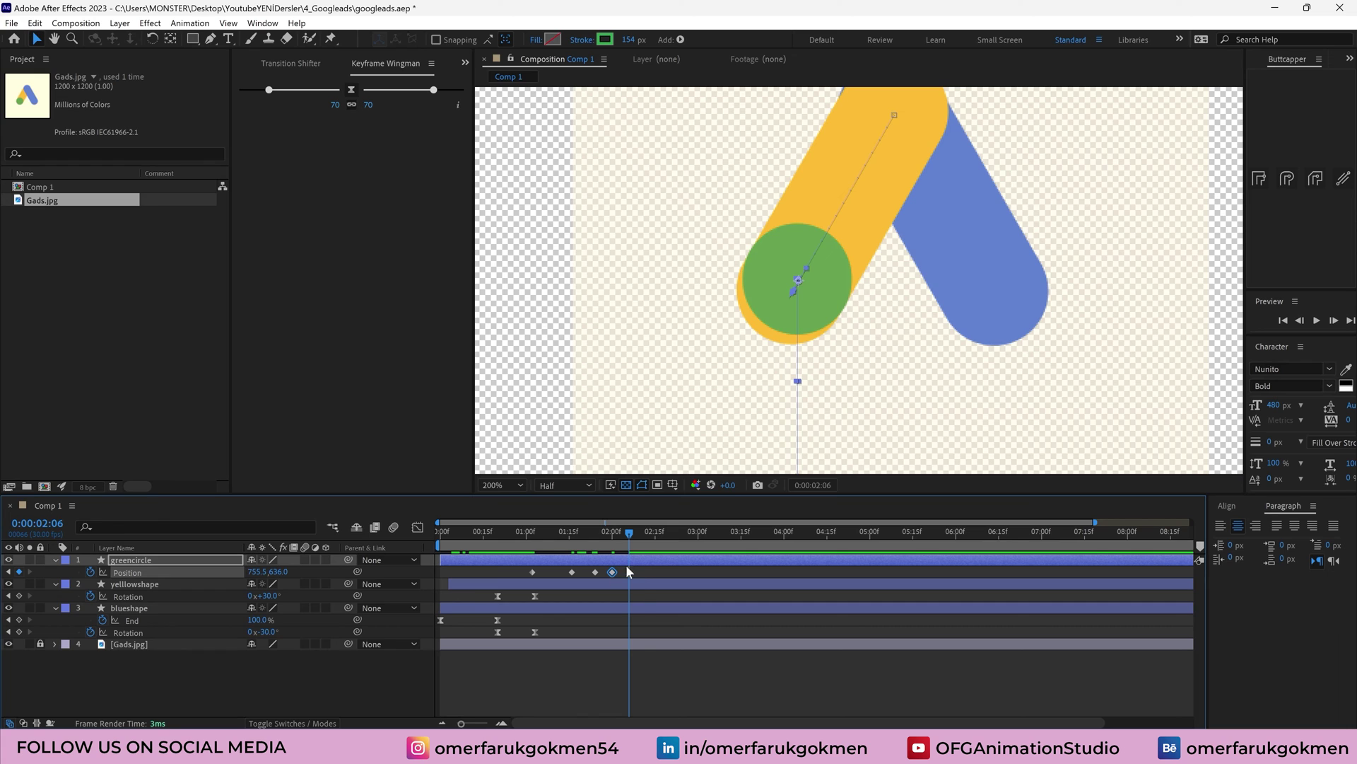
click(642, 532)
drag(790, 379, 787, 384)
End the work area shortly after the last greencircle keyframe and preview the animation from the first frame
drag(498, 541, 411, 560)
key(n)
key(space)
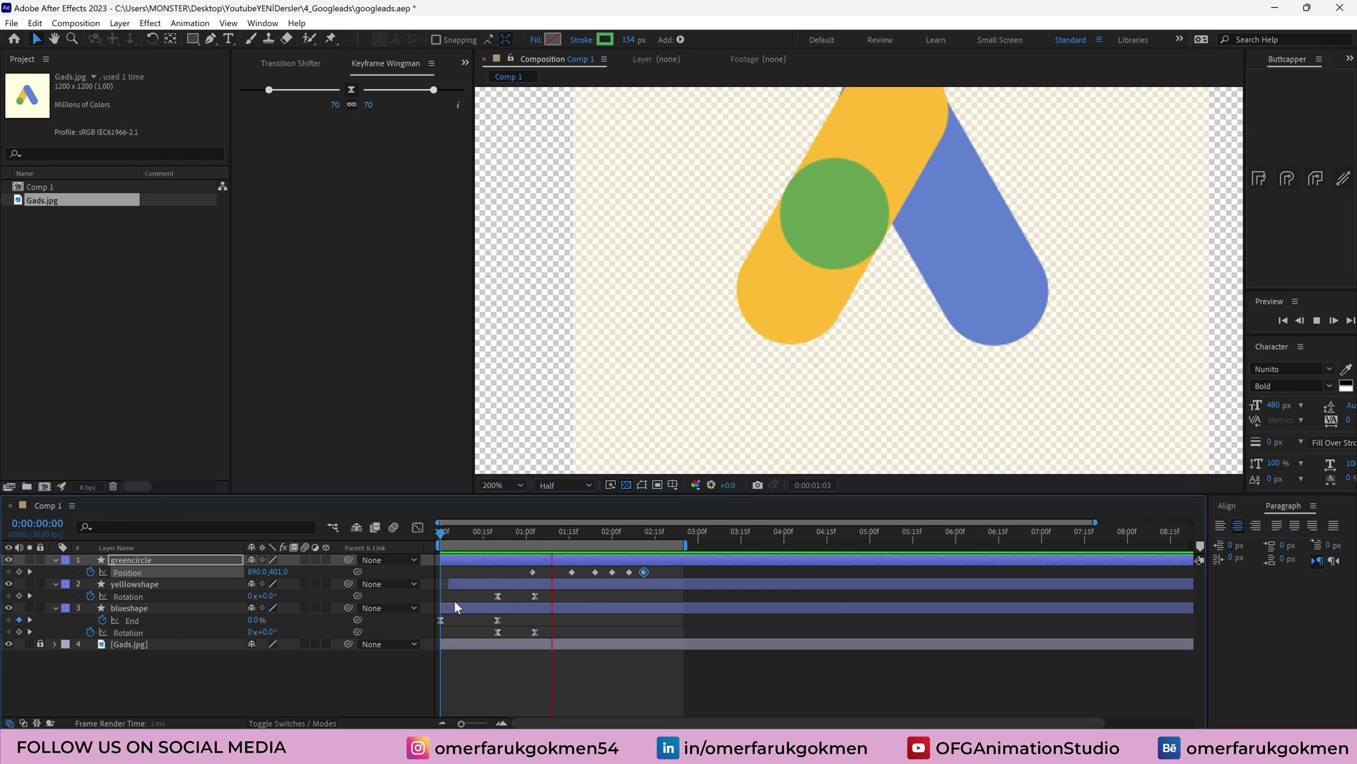
Retime the greencircle bounce keyframes with the first landing at 0:00:01:17 and extend the work area to 0:00:03:00
key(space)
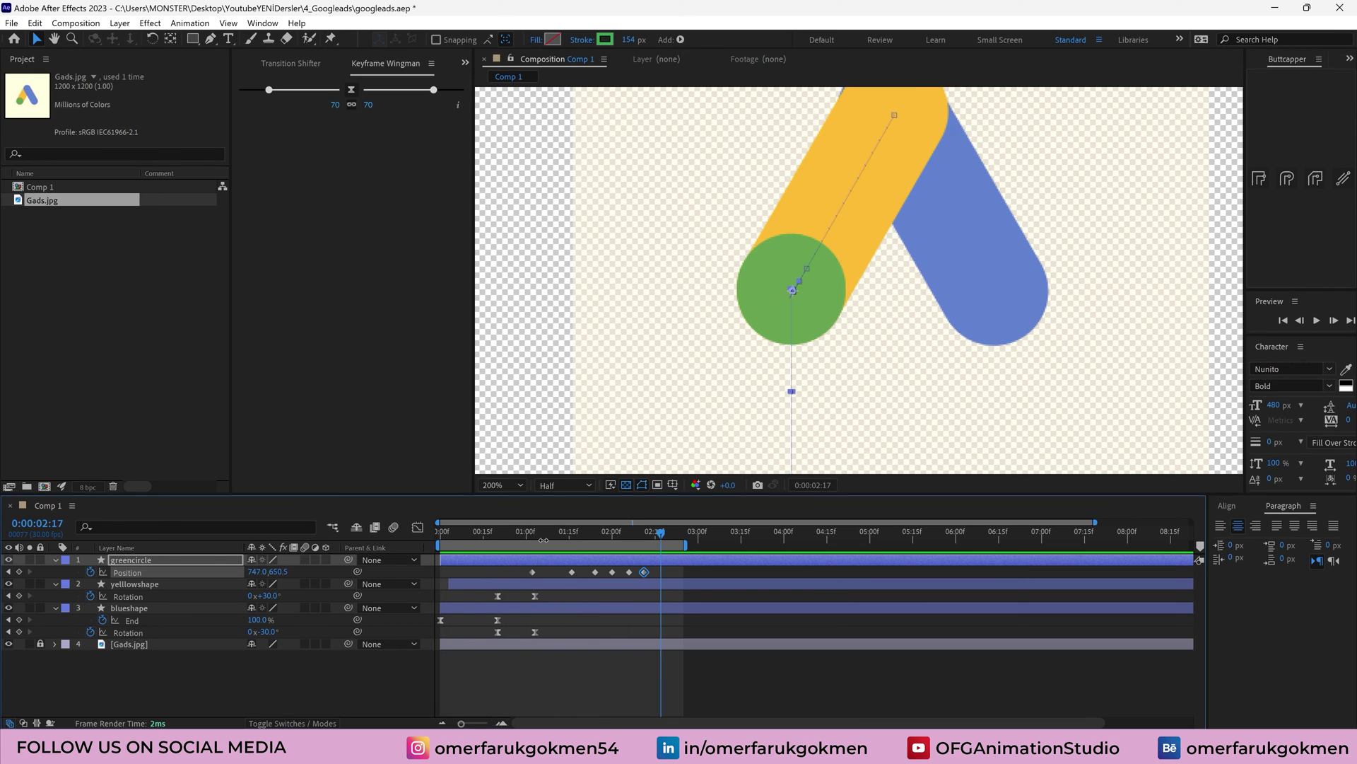
drag(543, 540, 574, 573)
click(563, 573)
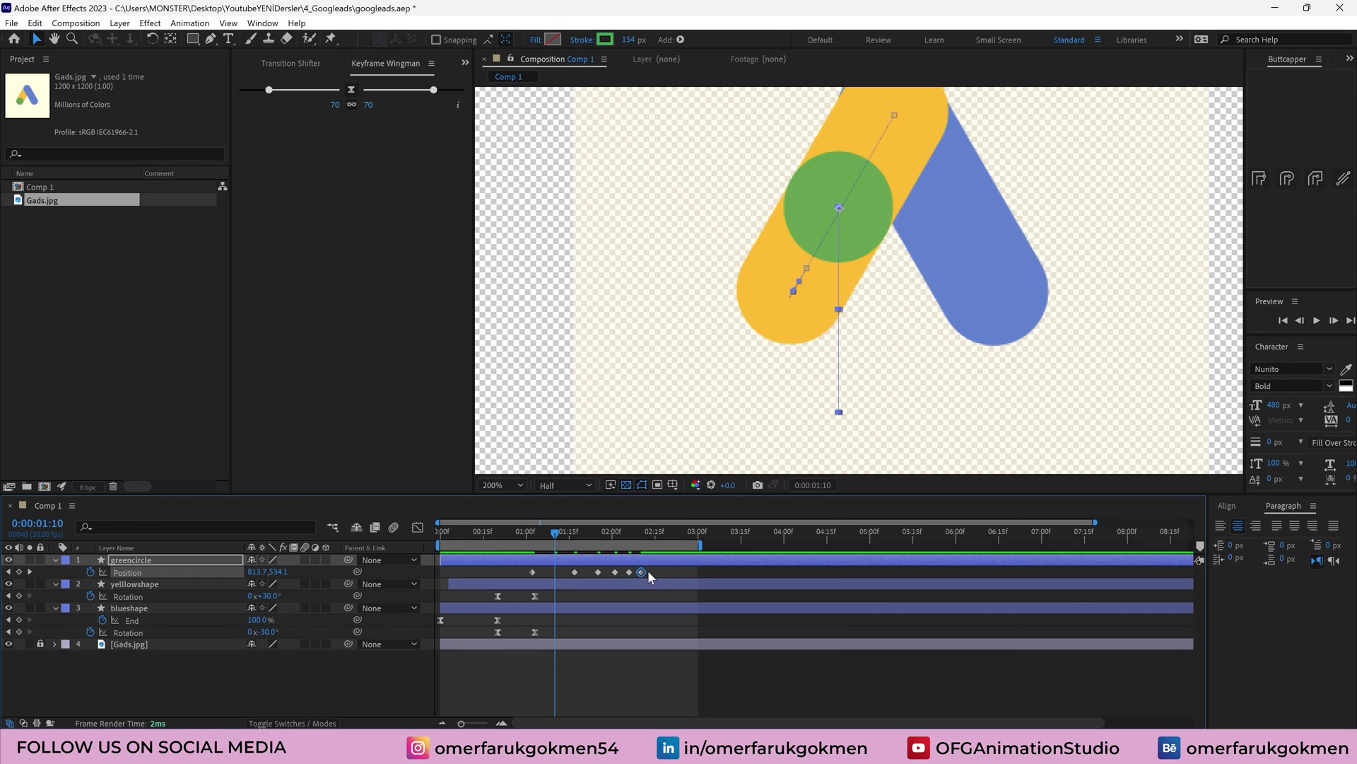
Apply Easy Ease to all greencircle Position keyframes and preview the bounce
drag(648, 570, 538, 581)
right_click(534, 578)
mouse_move(587, 556)
click(740, 611)
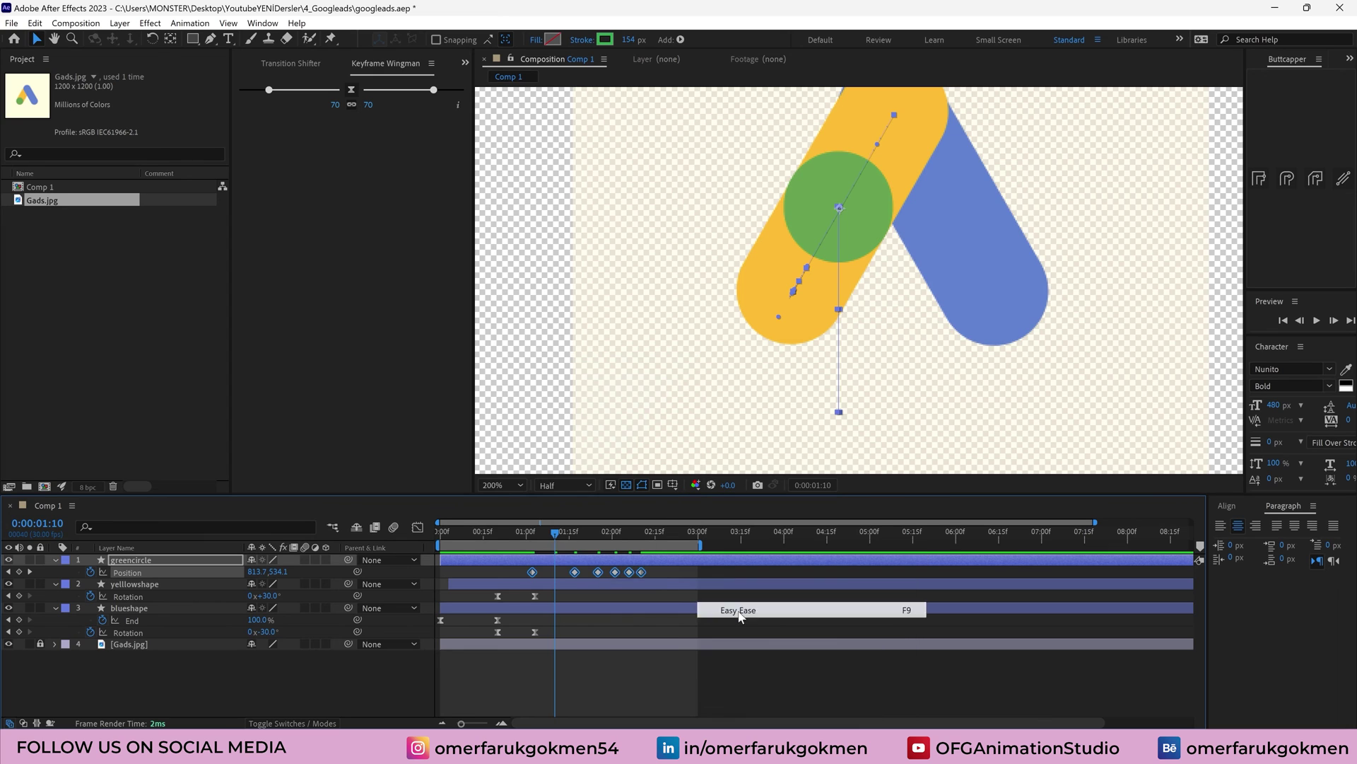
key(space)
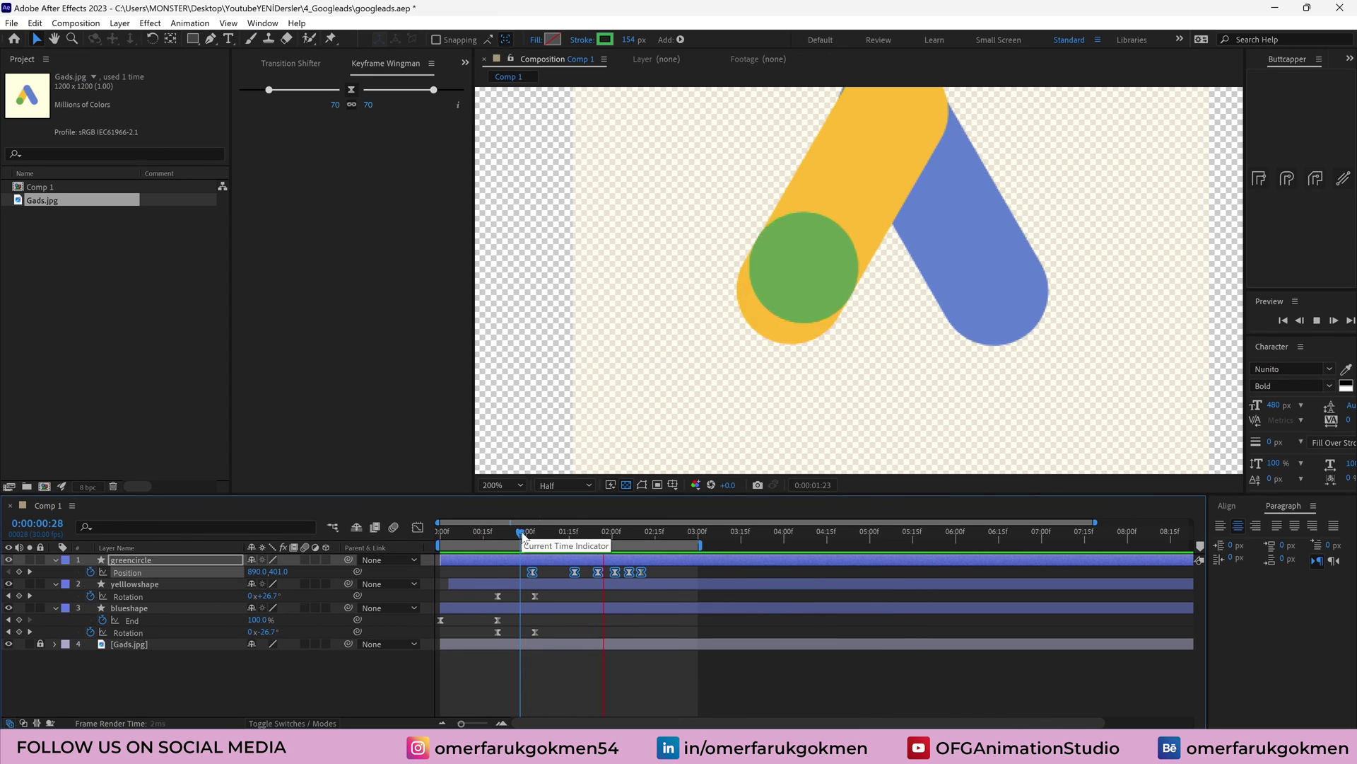
key(space)
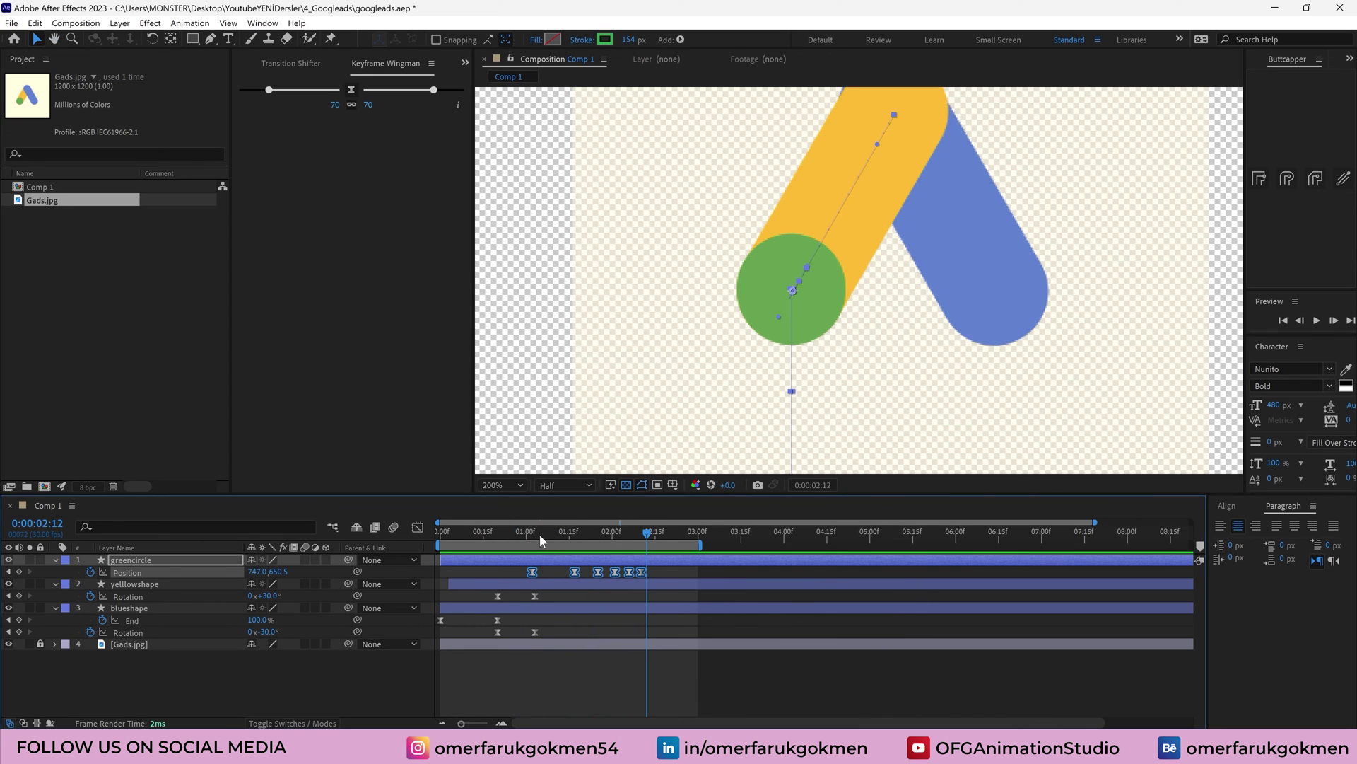
Set the spatial interpolation of all greencircle Position keyframes to Linear and preview the motion along the yellow bar
mouse_move(594, 532)
mouse_down()
mouse_move(611, 533)
mouse_move(567, 535)
mouse_up()
drag(655, 569, 519, 578)
right_click(533, 572)
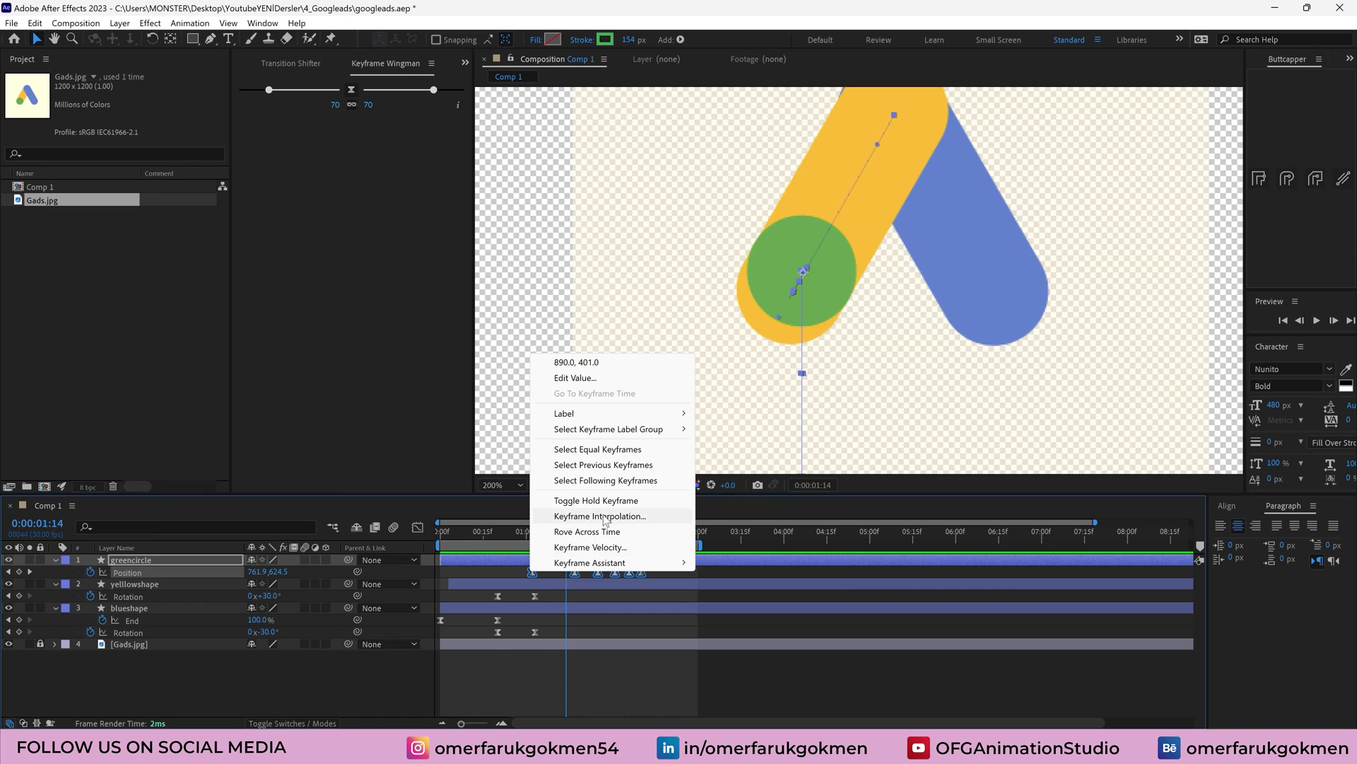
click(604, 516)
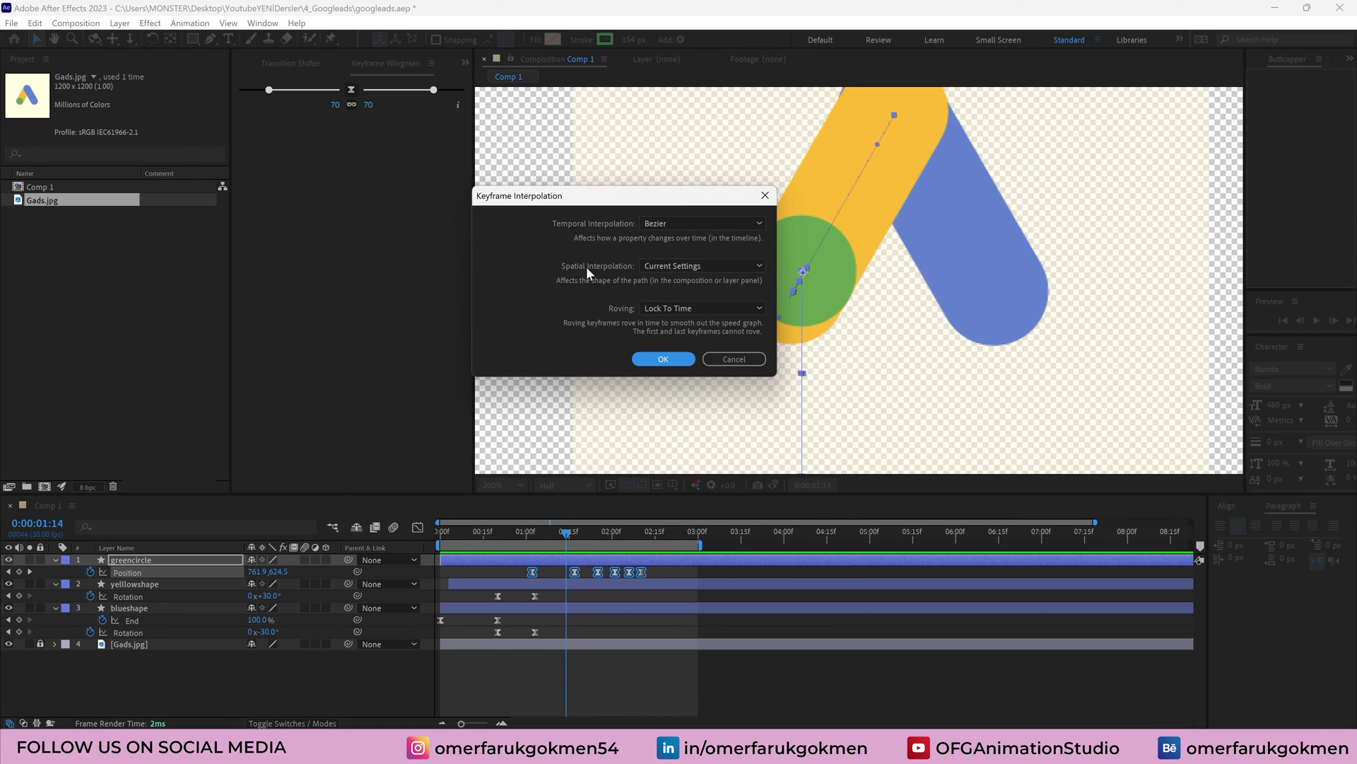
click(661, 266)
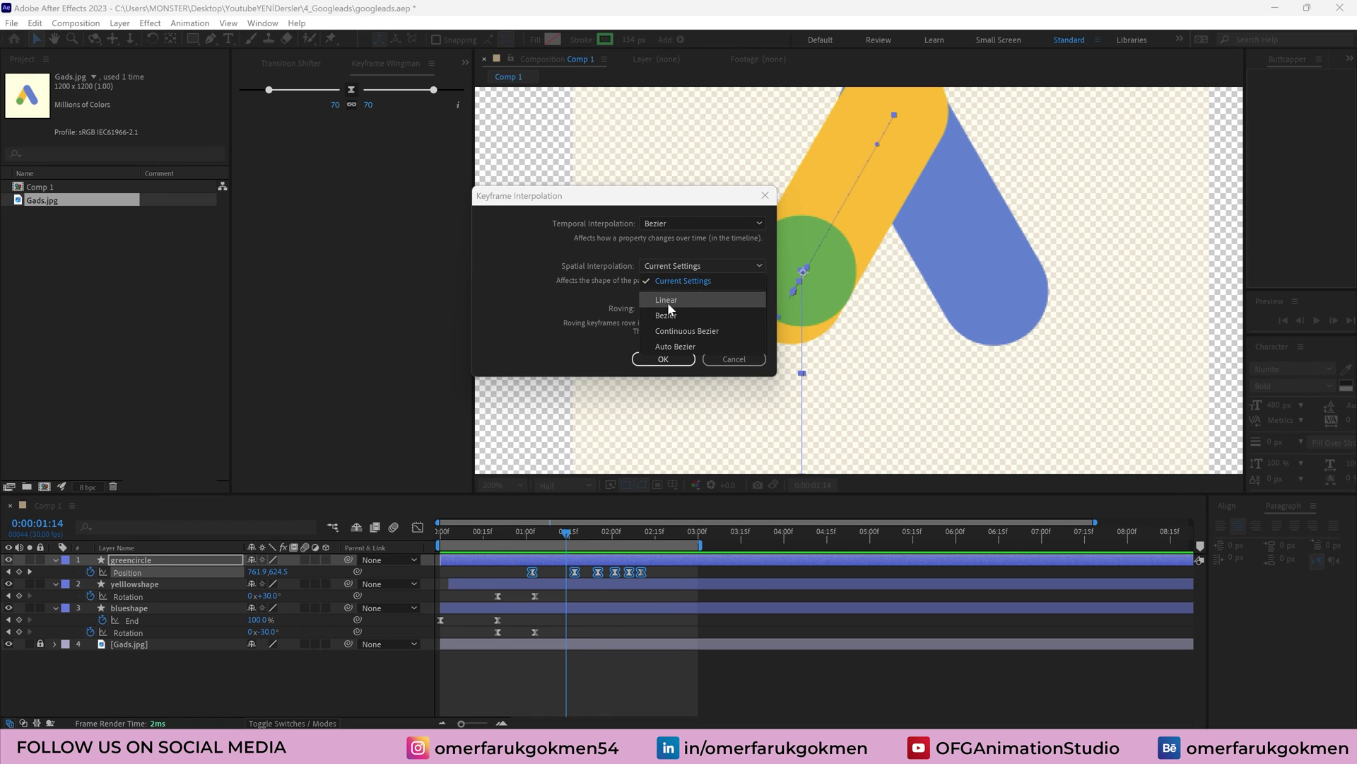
click(668, 306)
click(672, 360)
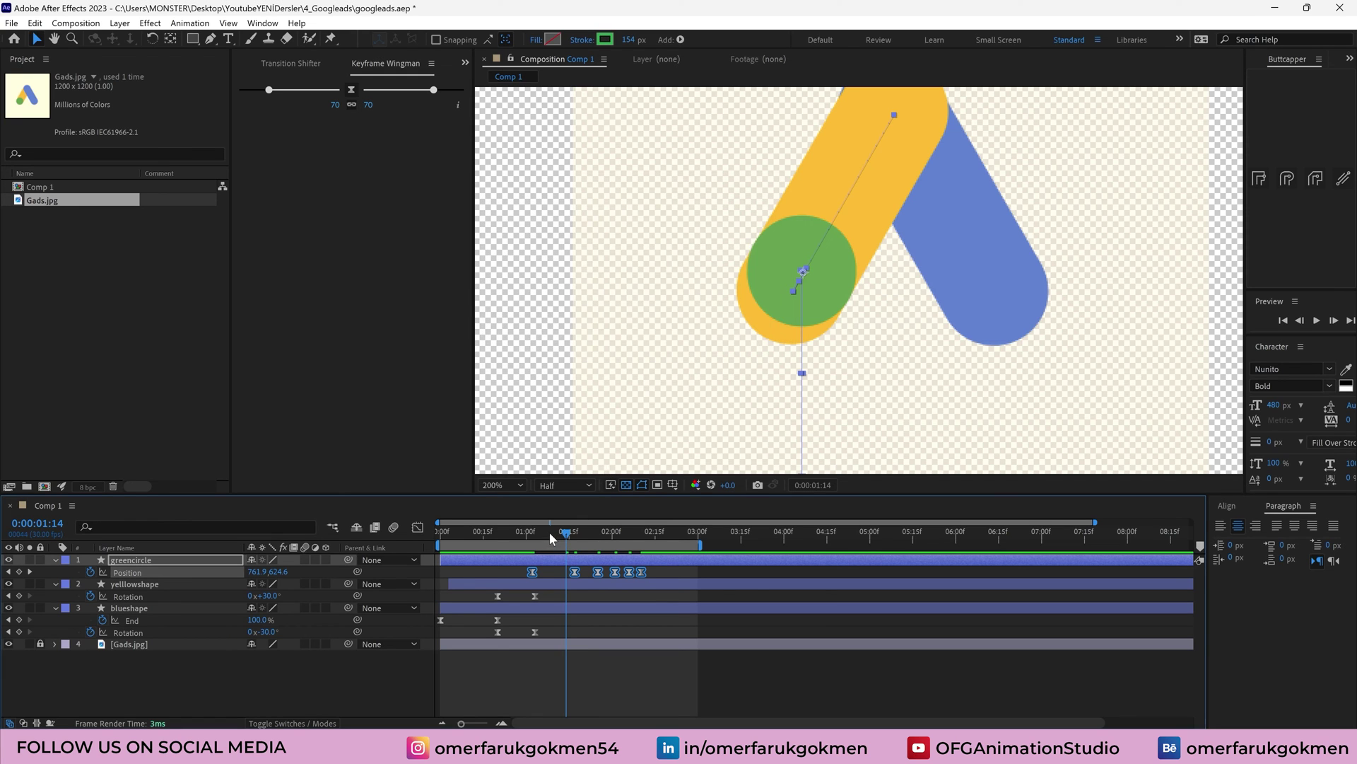
key(space)
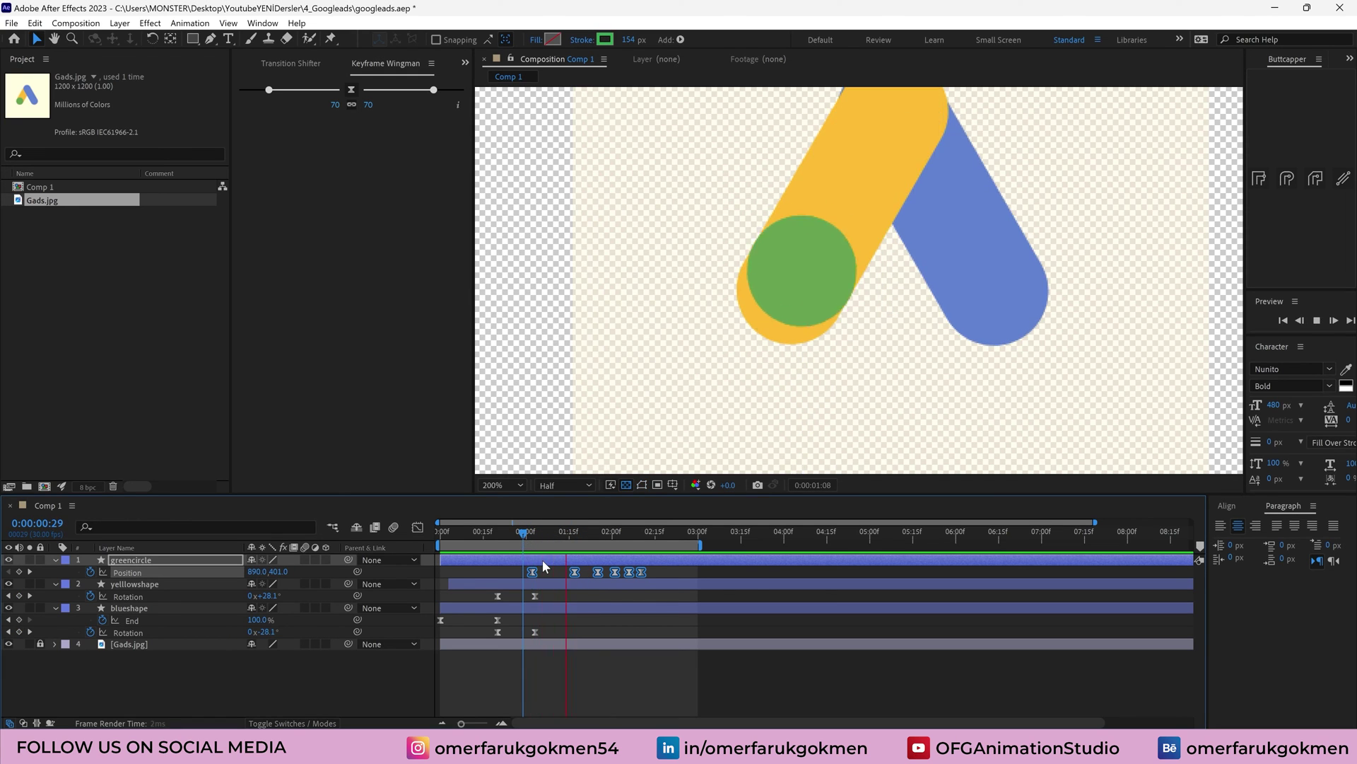
key(space)
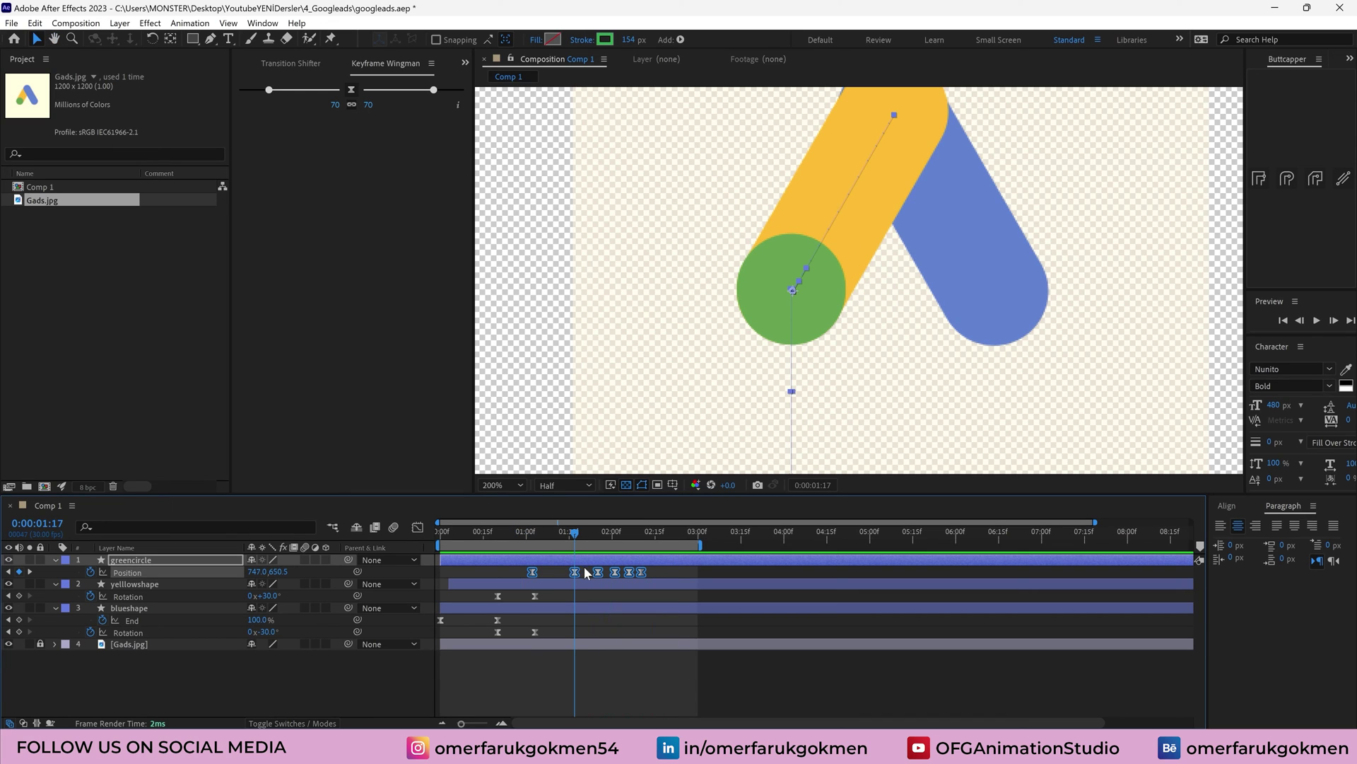
Shift the greencircle landing, first-bounce and last two Position keyframes slightly earlier, and preview the timing
click(573, 574)
drag(597, 528, 533, 536)
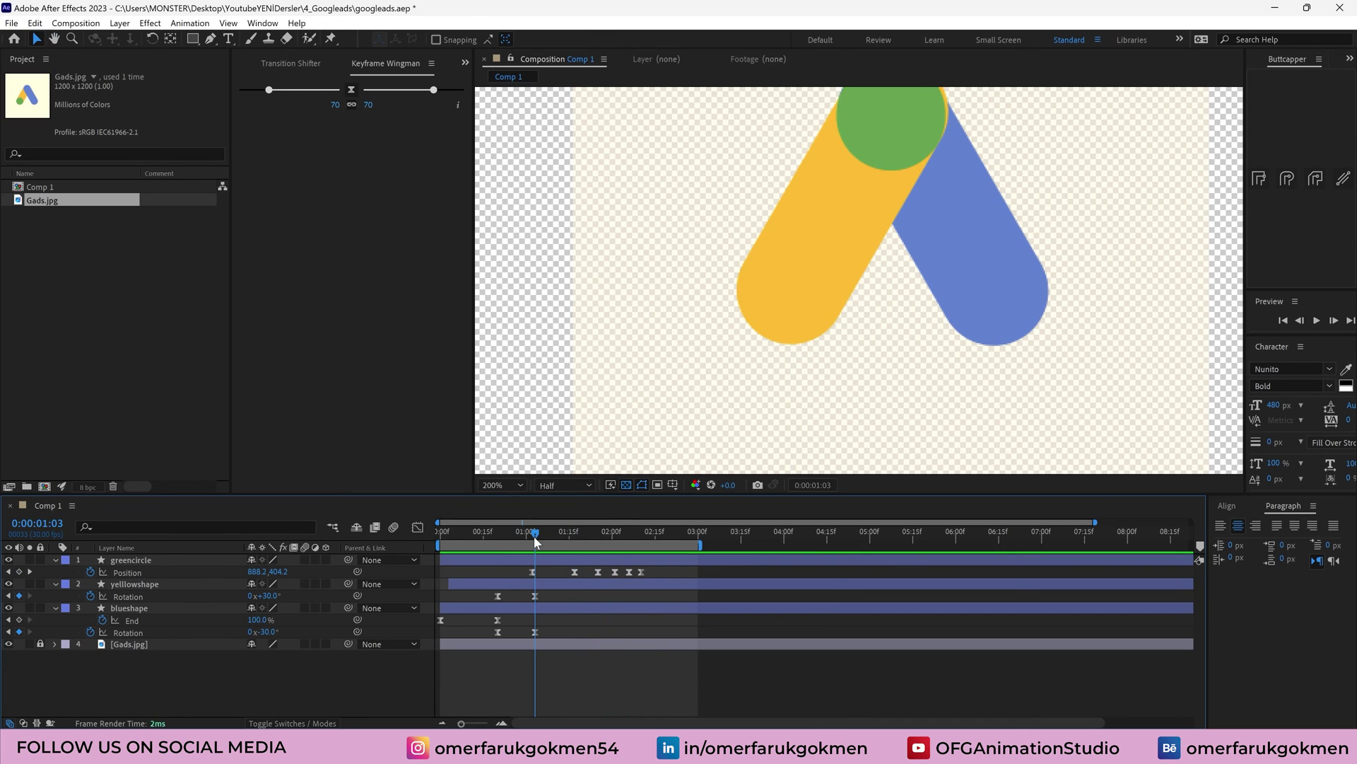
key(space)
key(space)
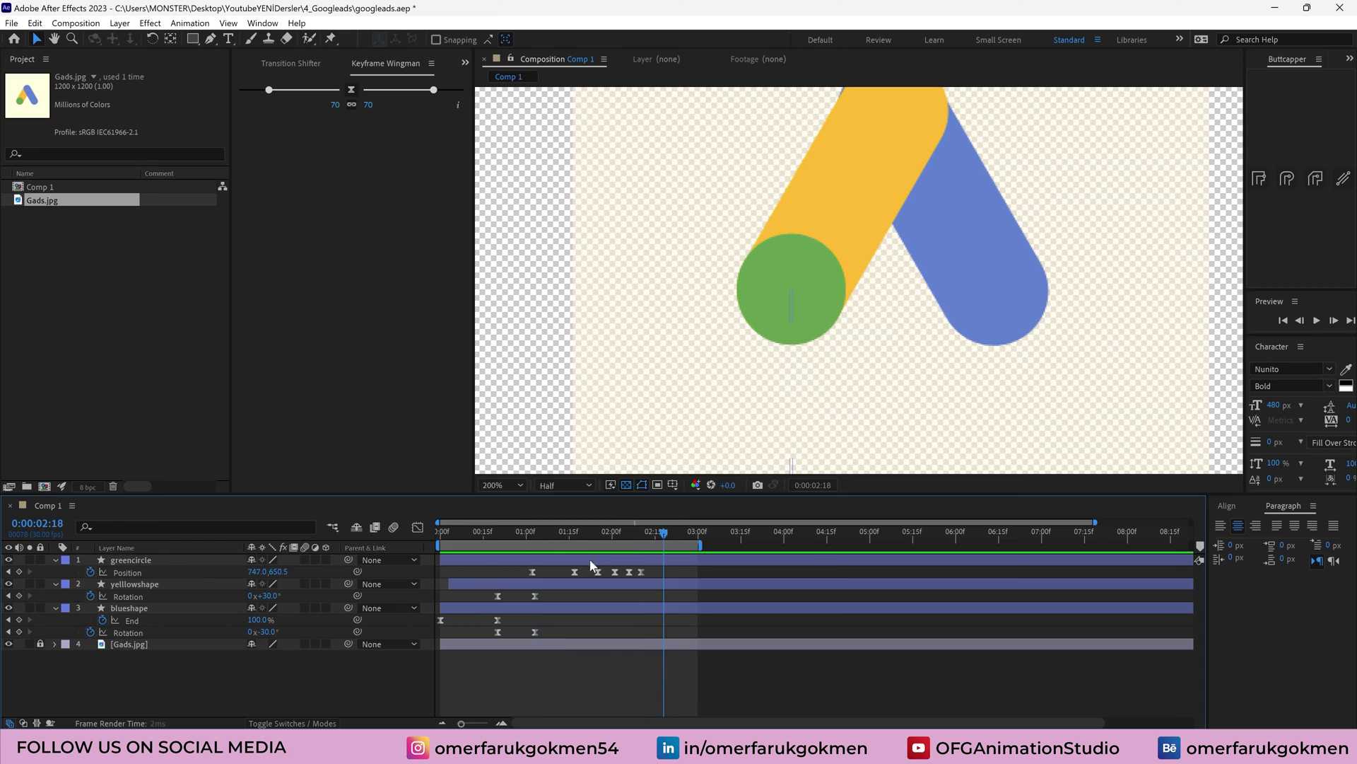
drag(576, 576, 598, 578)
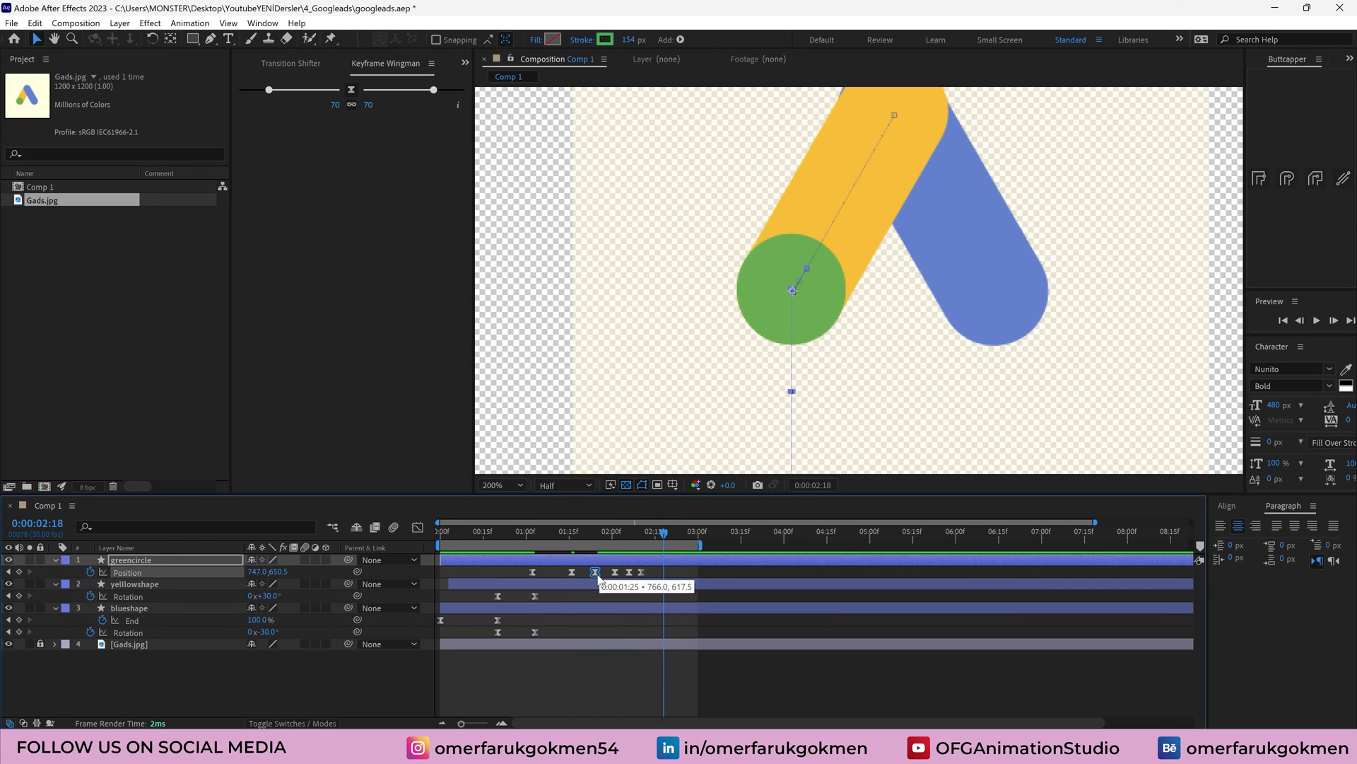
click(640, 574)
drag(640, 575, 626, 575)
click(612, 532)
click(522, 533)
key(space)
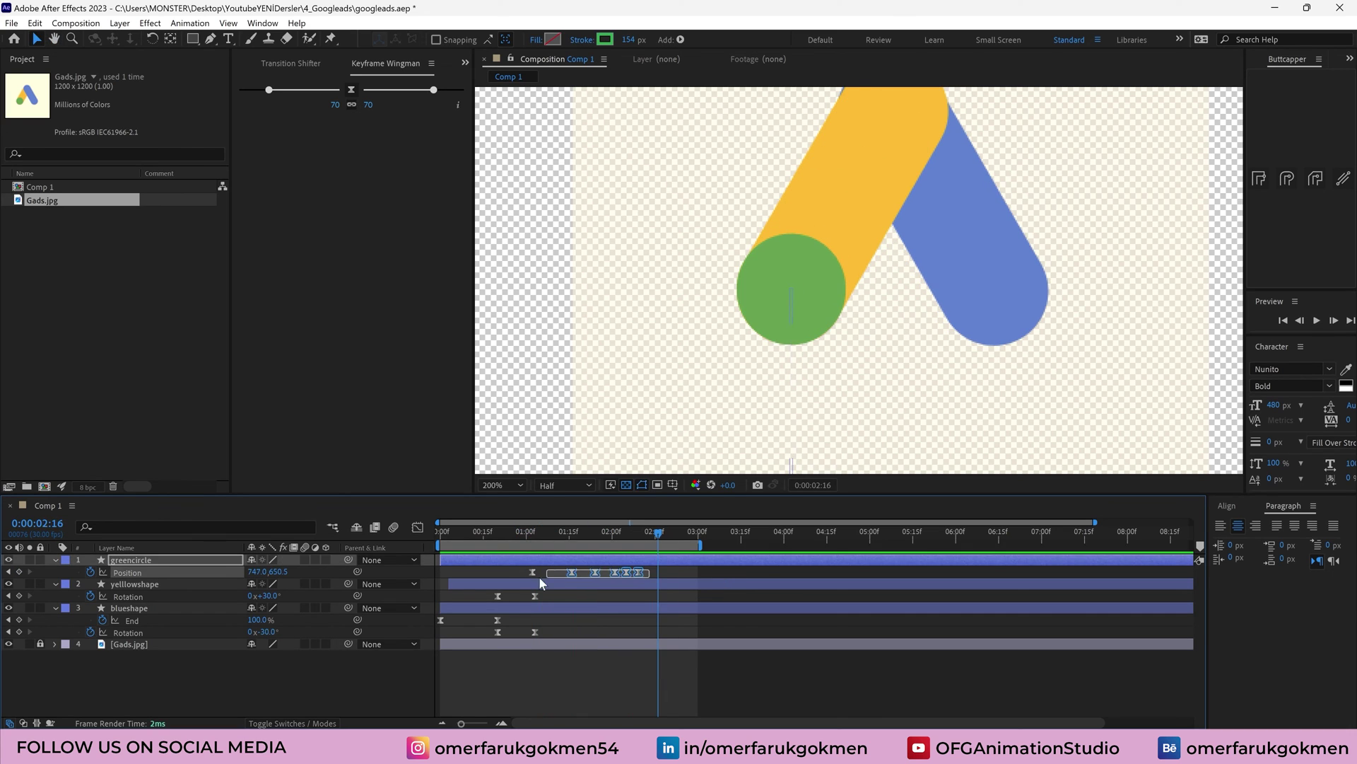
Open the greencircle Position speed graph, lengthen the first keyframe's outgoing ease so the fall accelerates late, and preview it
click(418, 527)
drag(504, 678, 557, 680)
click(523, 535)
key(space)
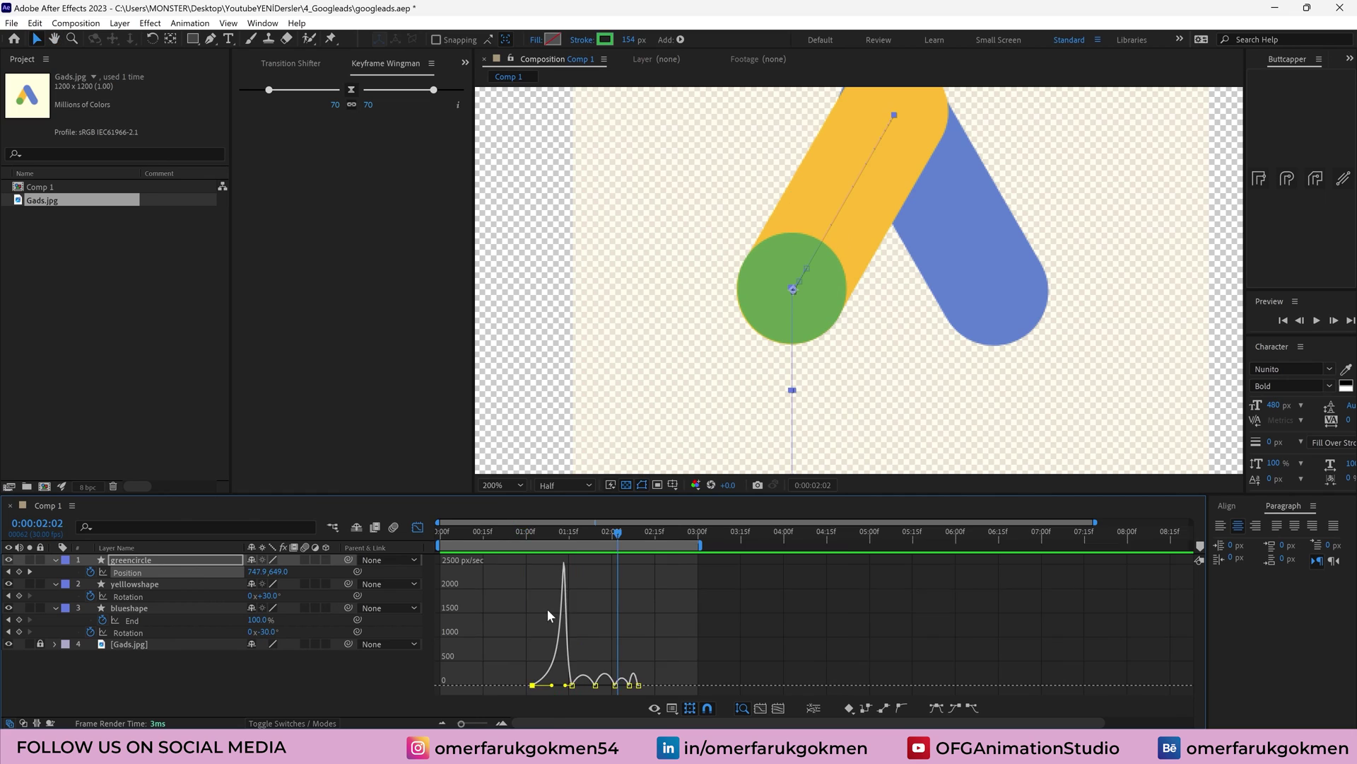
Reshape the speed graph so the fall accelerates more evenly and the first bounce's rise and return peak early, then preview
key(equal)
click(577, 688)
key(ctrl+a)
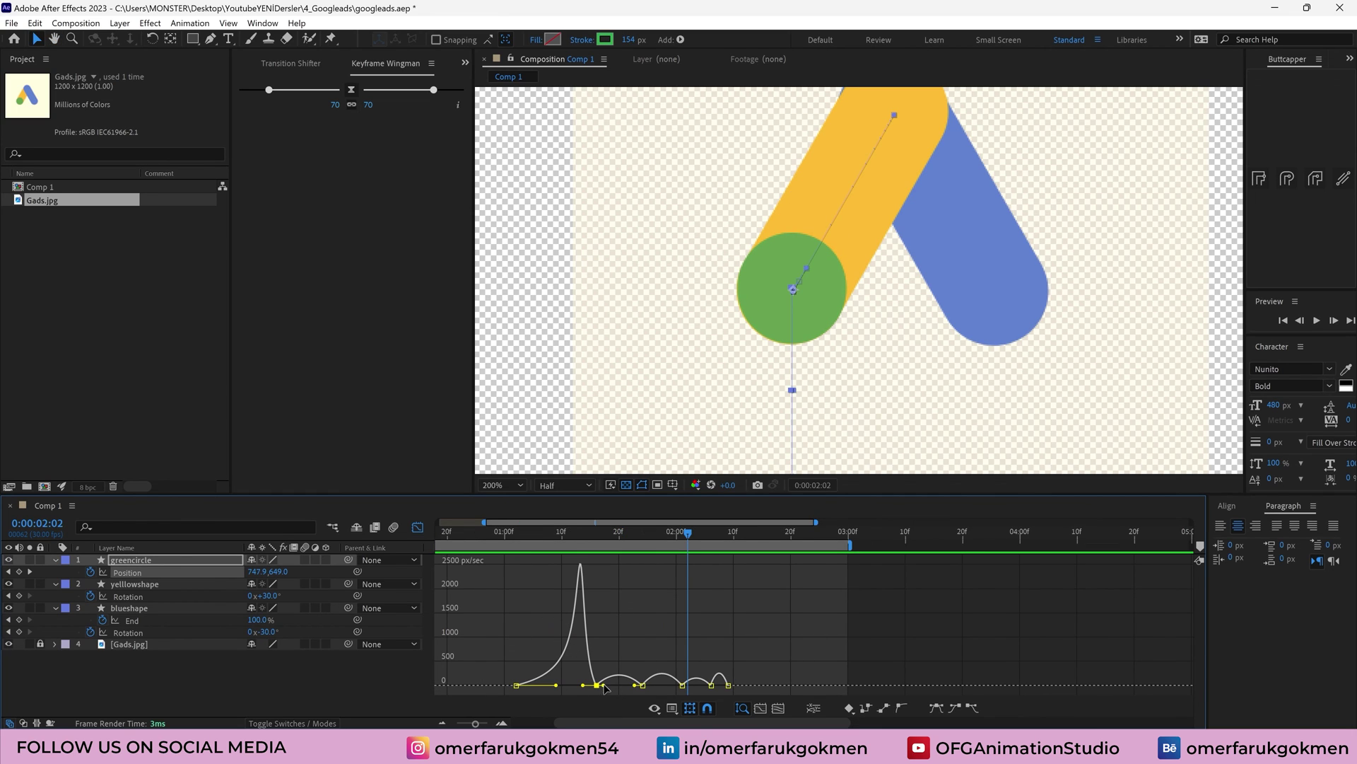
drag(604, 687, 651, 691)
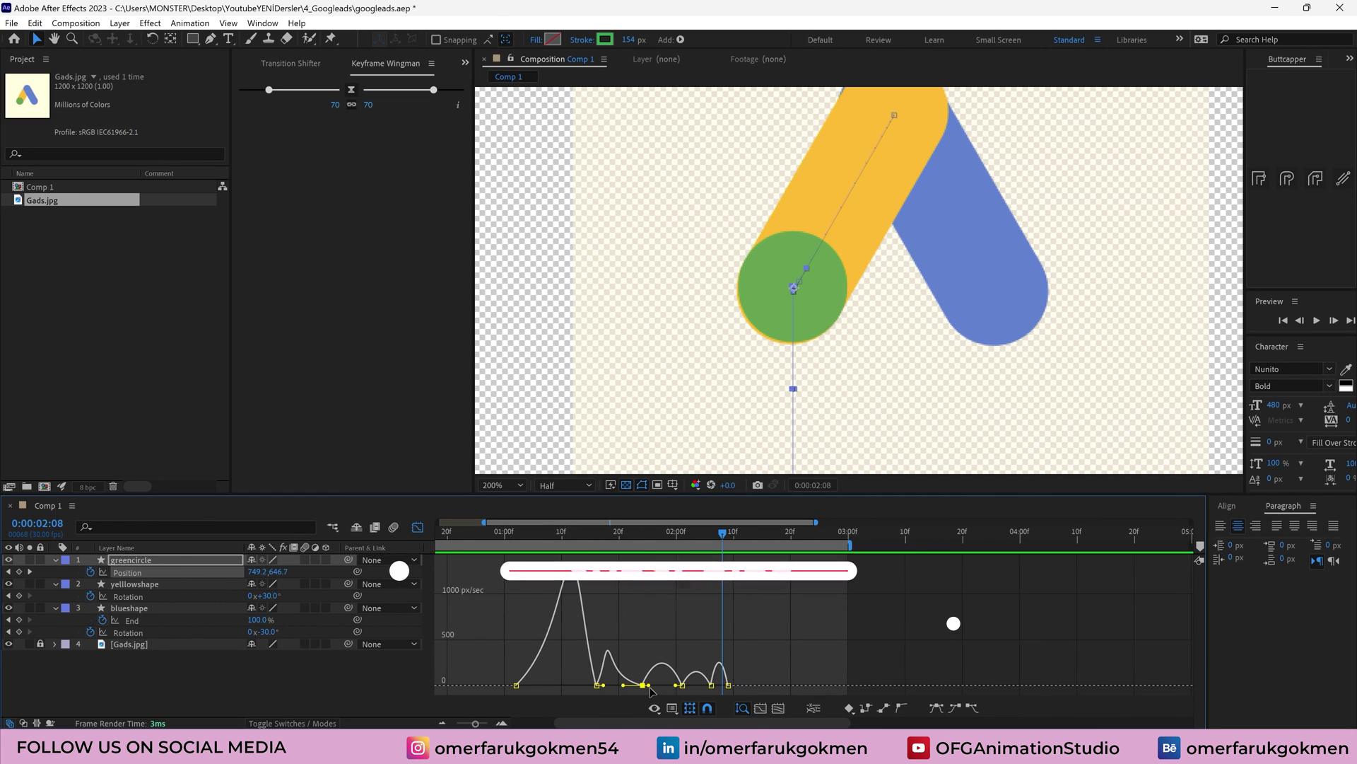
click(679, 685)
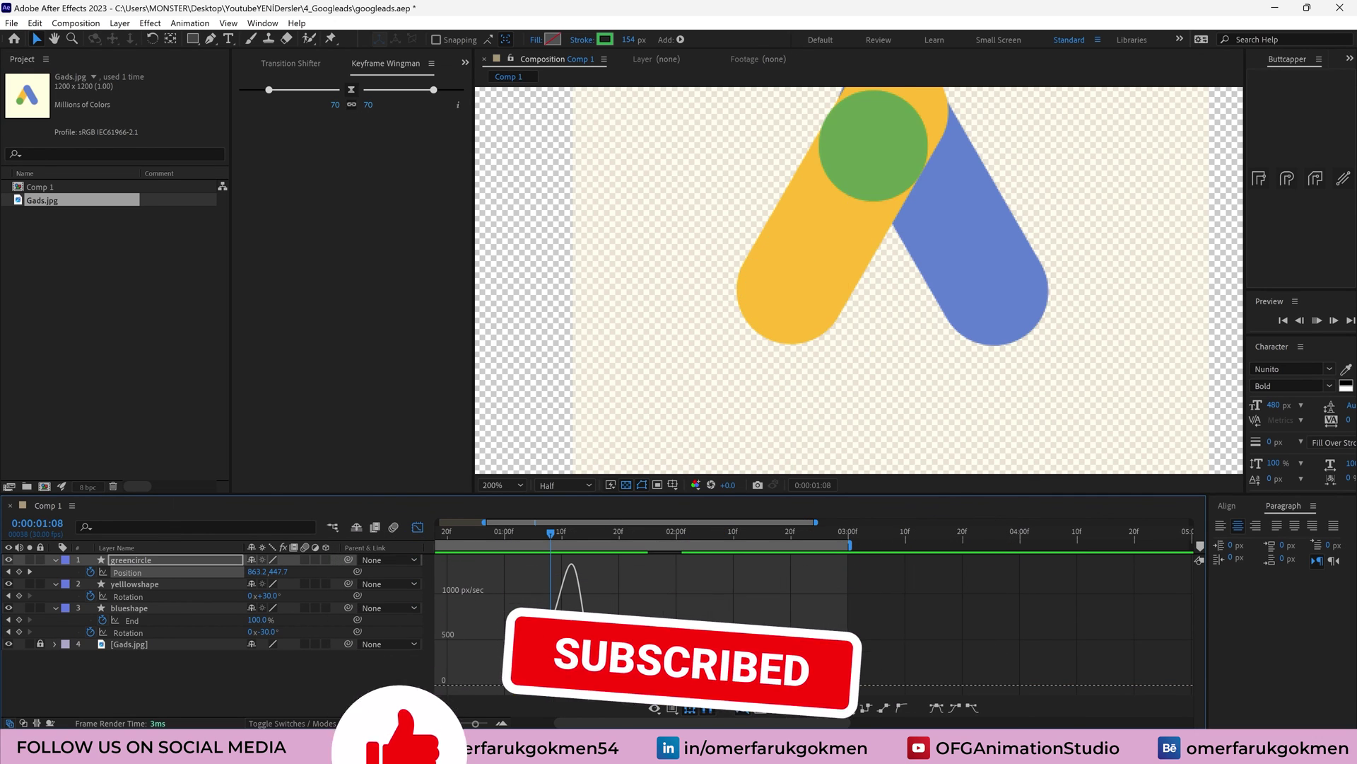
key(space)
click(551, 537)
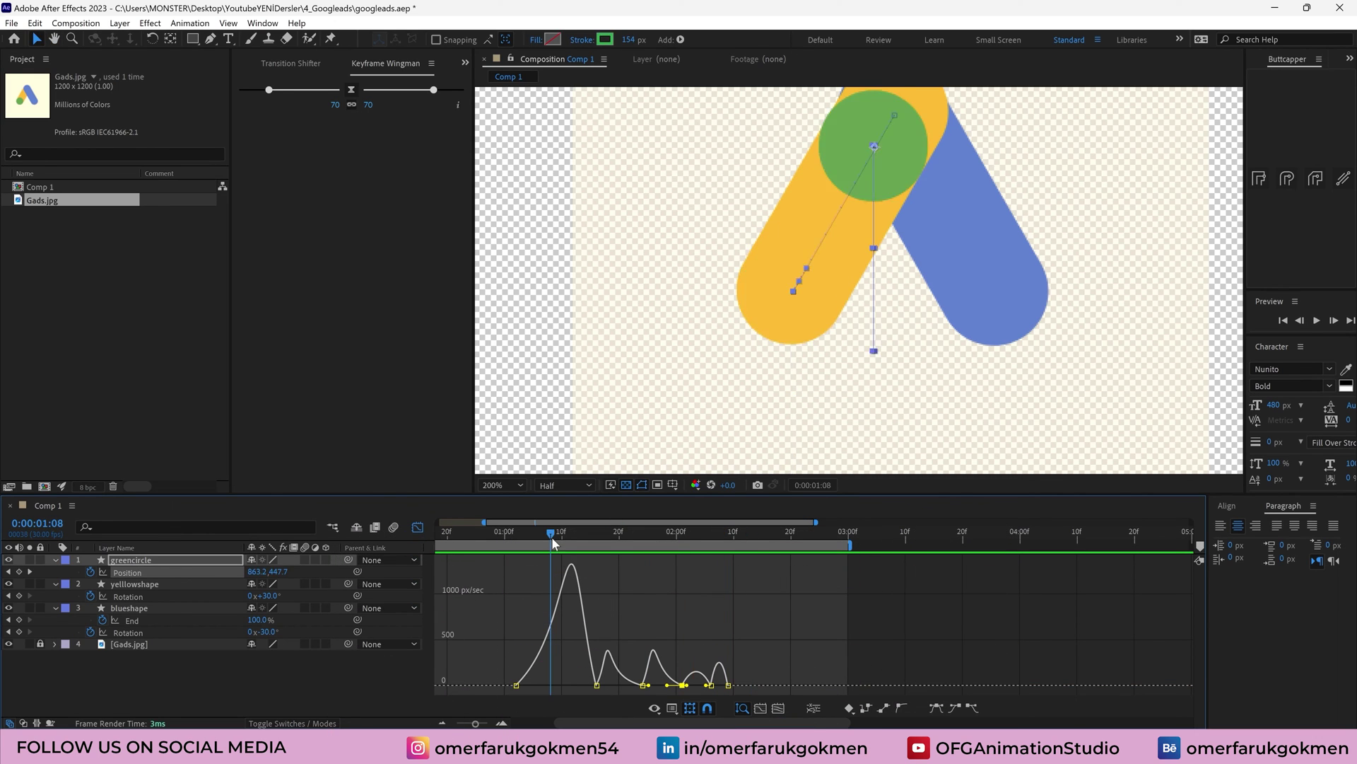
key(space)
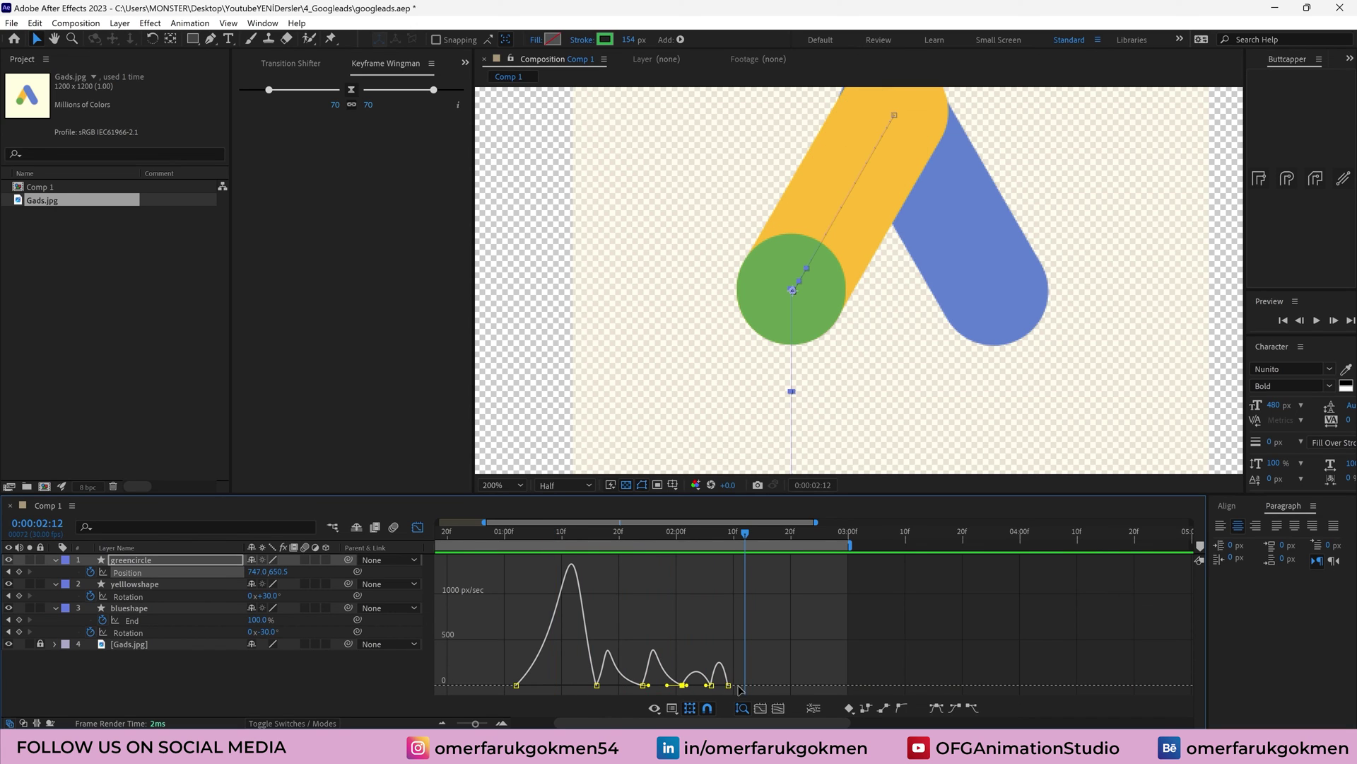
Make the smaller bounce's rise peak early in the speed graph, then return to the layer timeline and preview the whole animation
scroll(720, 684, up, 2)
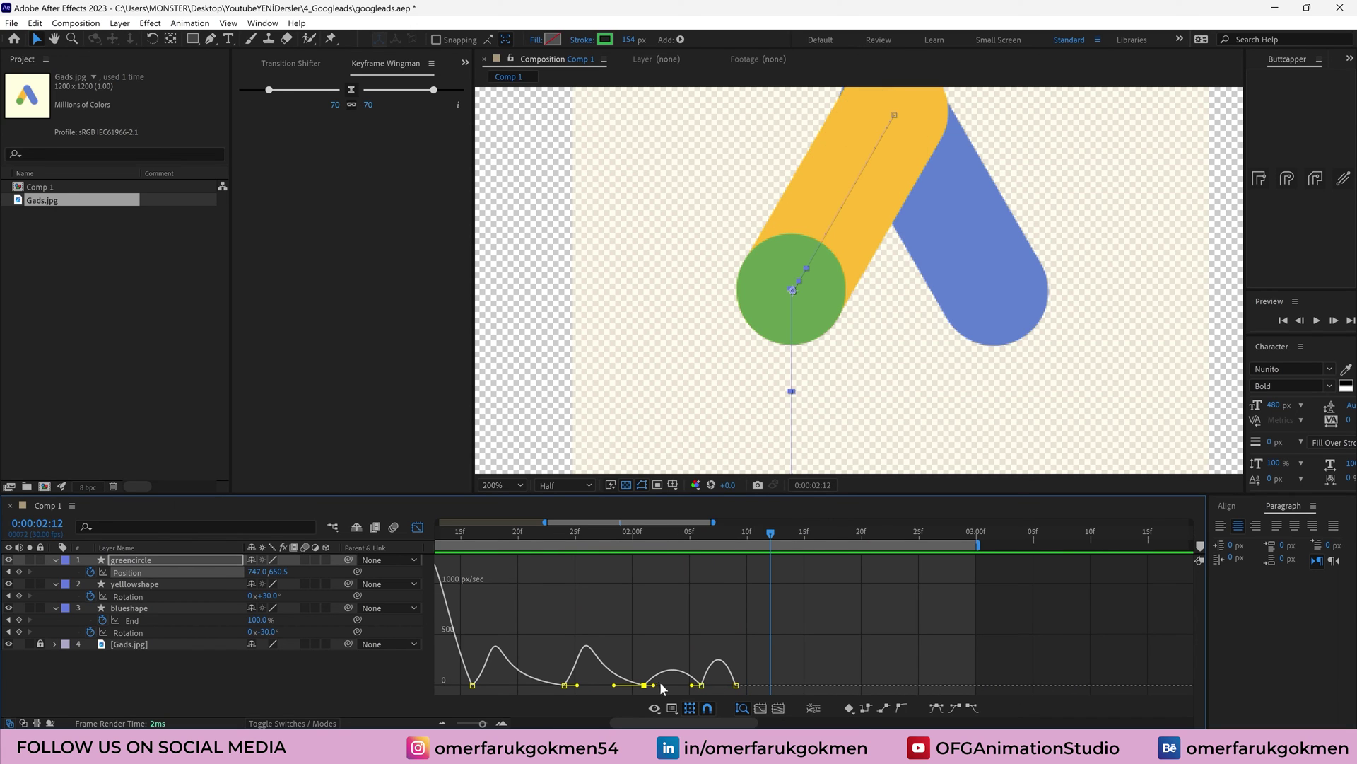
drag(692, 685, 675, 685)
key(space)
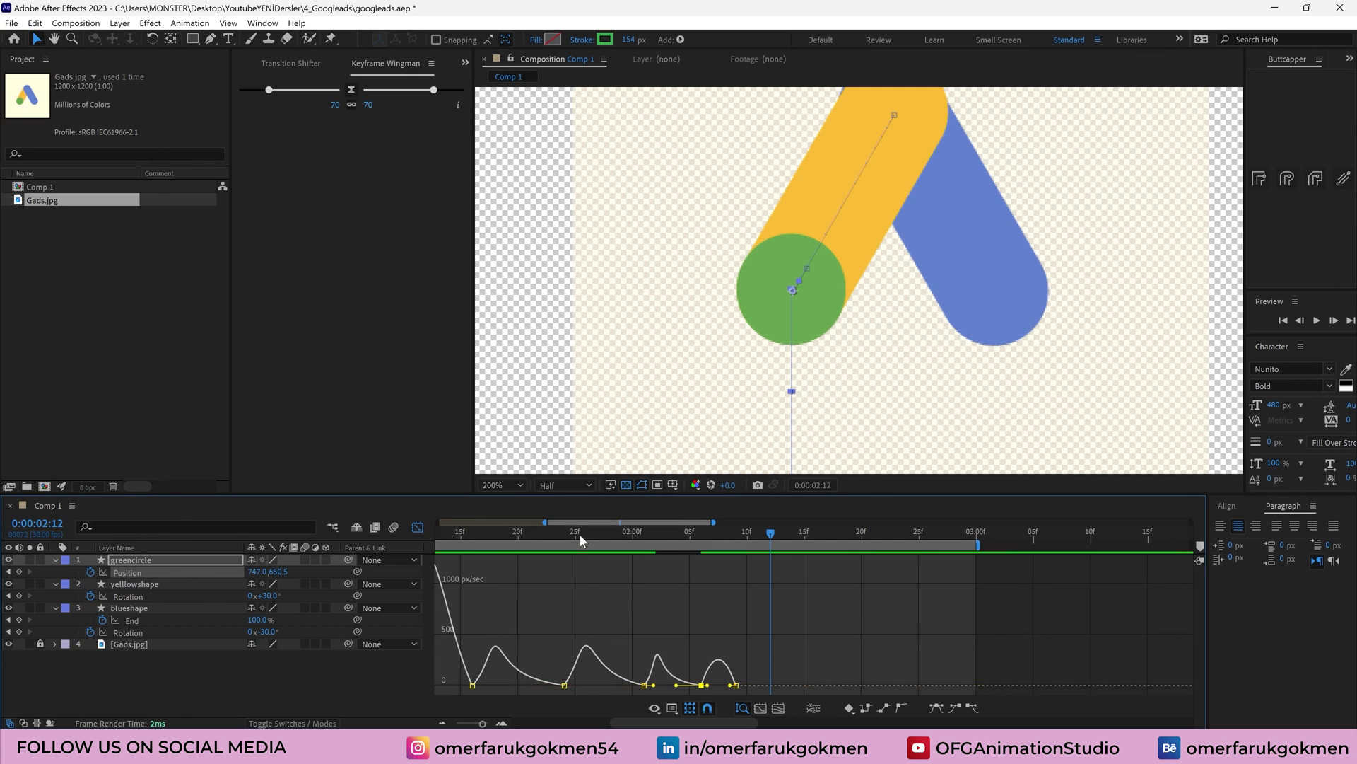
key(space)
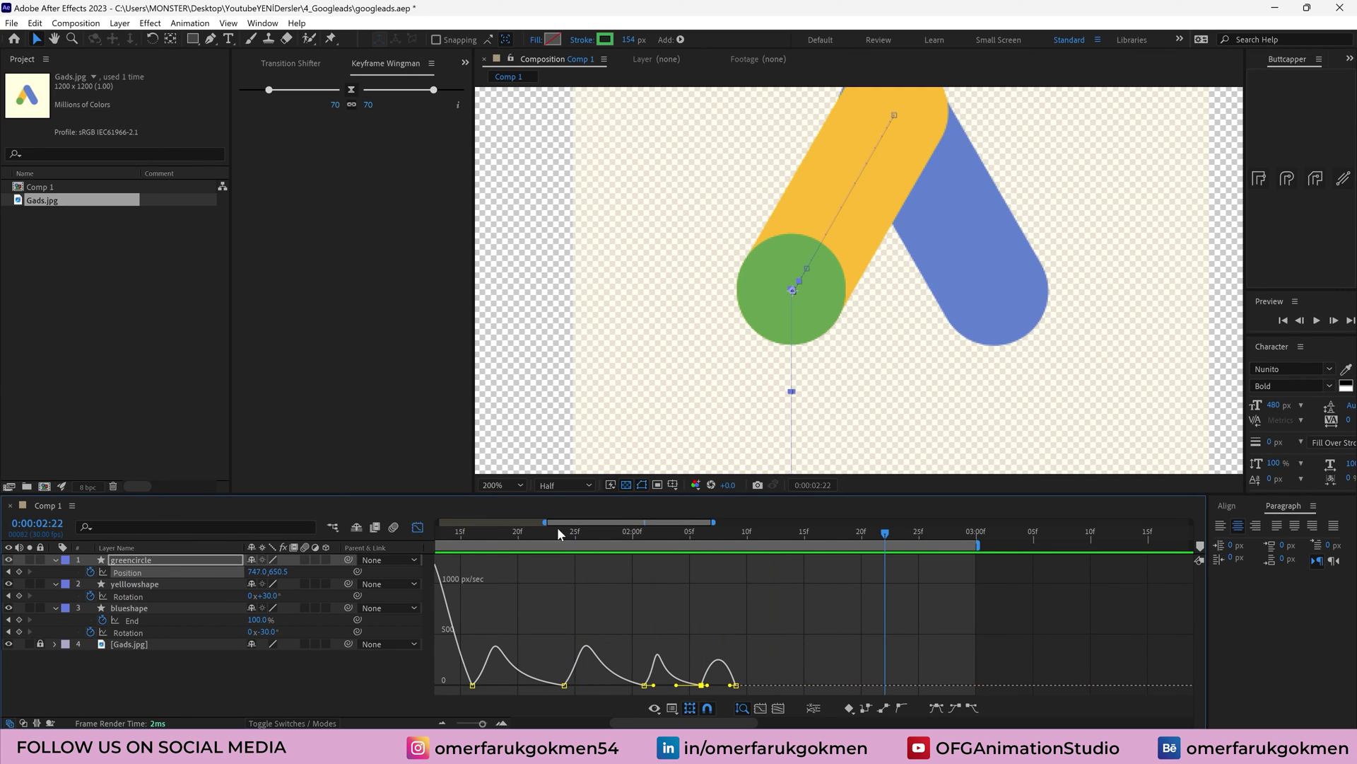
click(418, 528)
key(semicolon)
key(space)
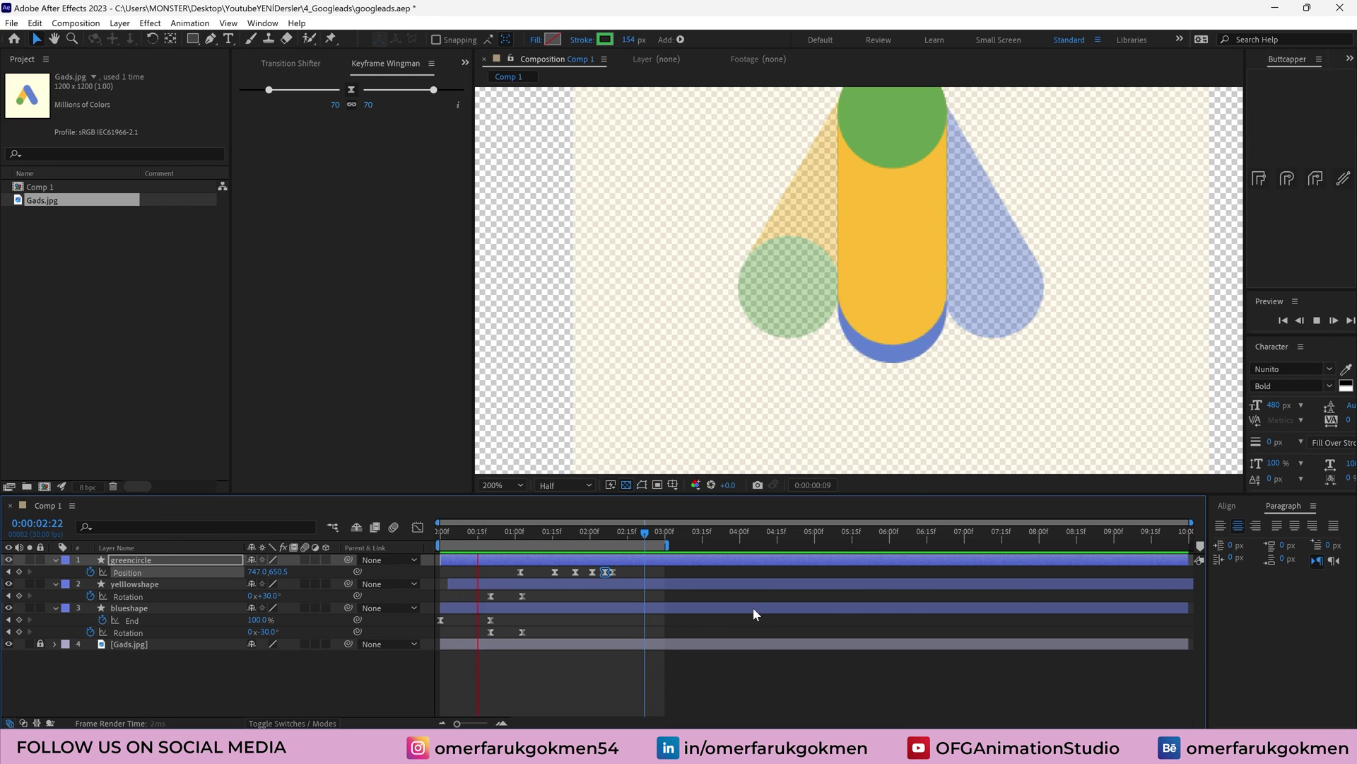
key(space)
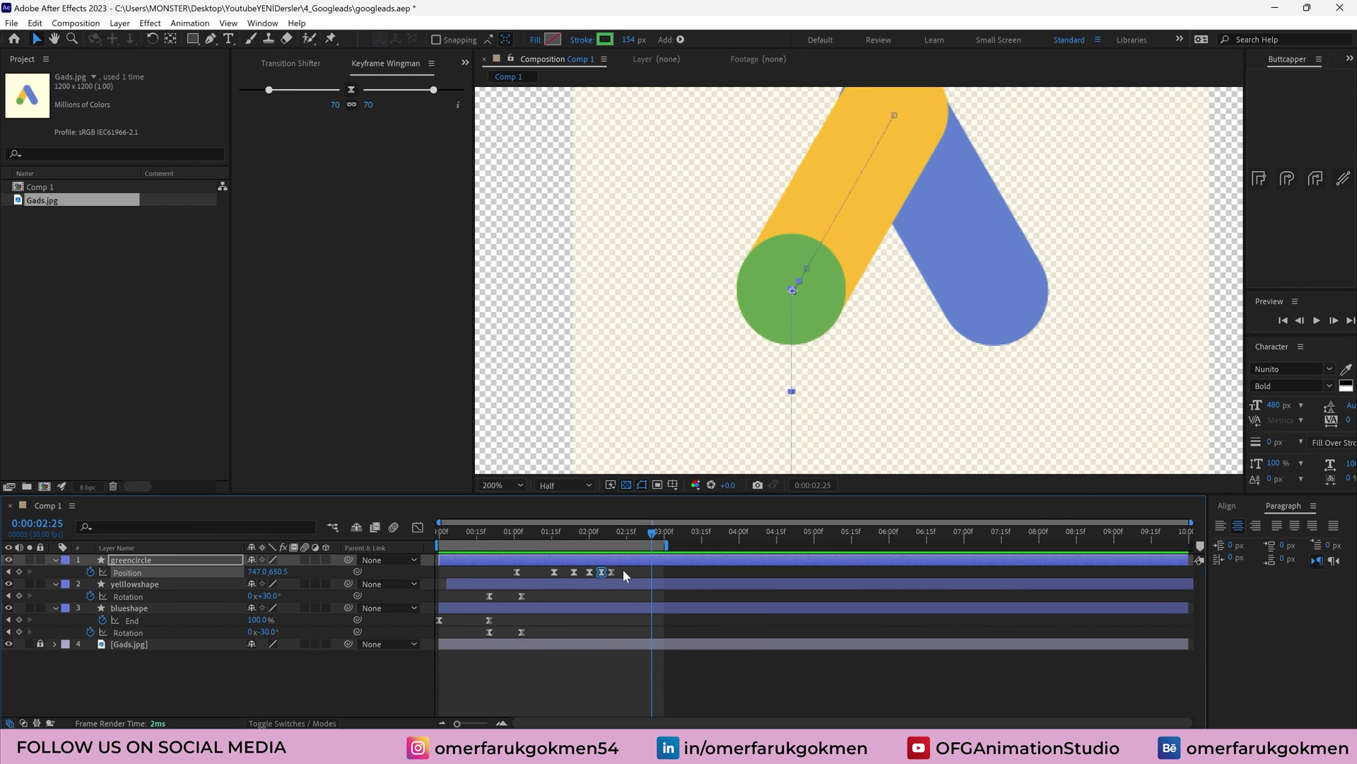
Compress the greencircle Position keyframes proportionally so the bounce ends at about 0:00:02:00, and preview it
drag(506, 570, 589, 571)
key(space)
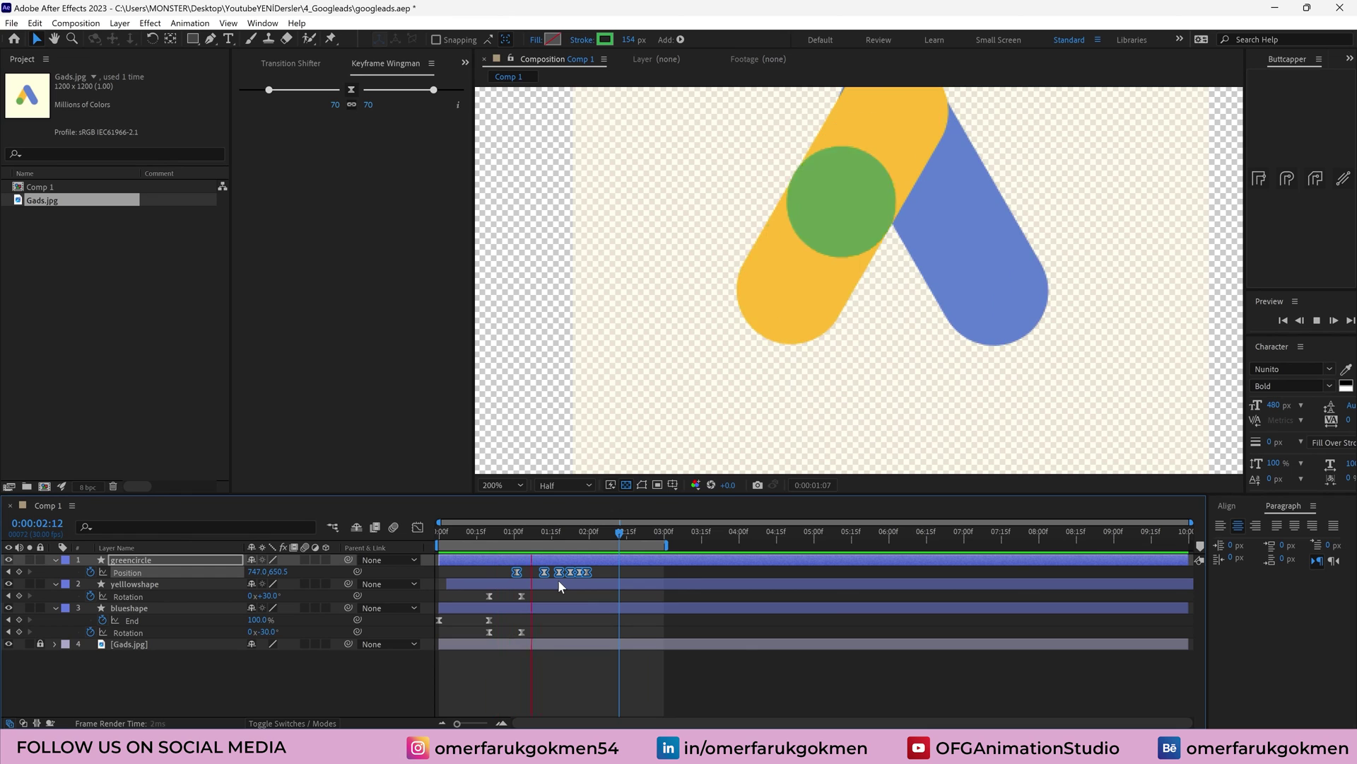
key(space)
Reorder the layers to blueshape, greencircle and the yellow shape from front to back, and preview with the whole composition in view
click(513, 488)
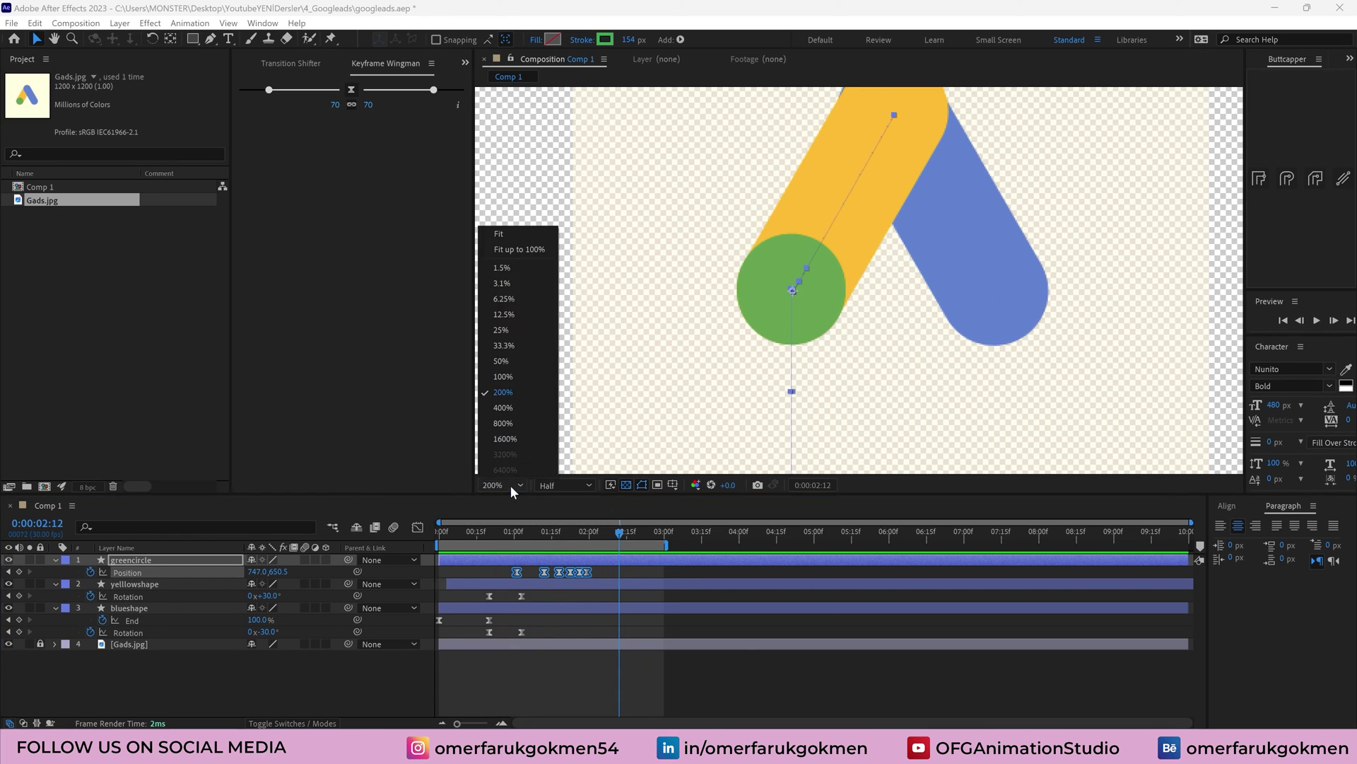
click(517, 249)
drag(584, 537, 537, 534)
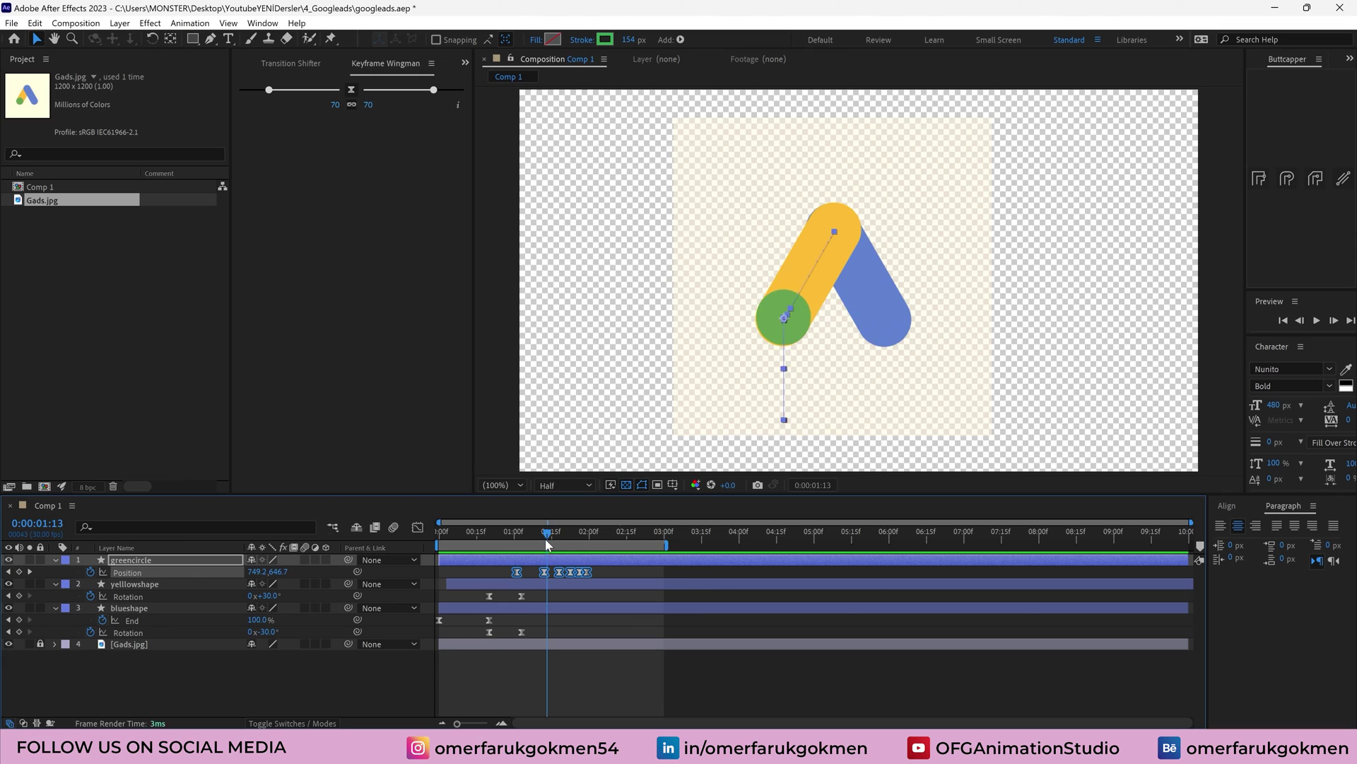
click(133, 584)
drag(149, 582, 150, 628)
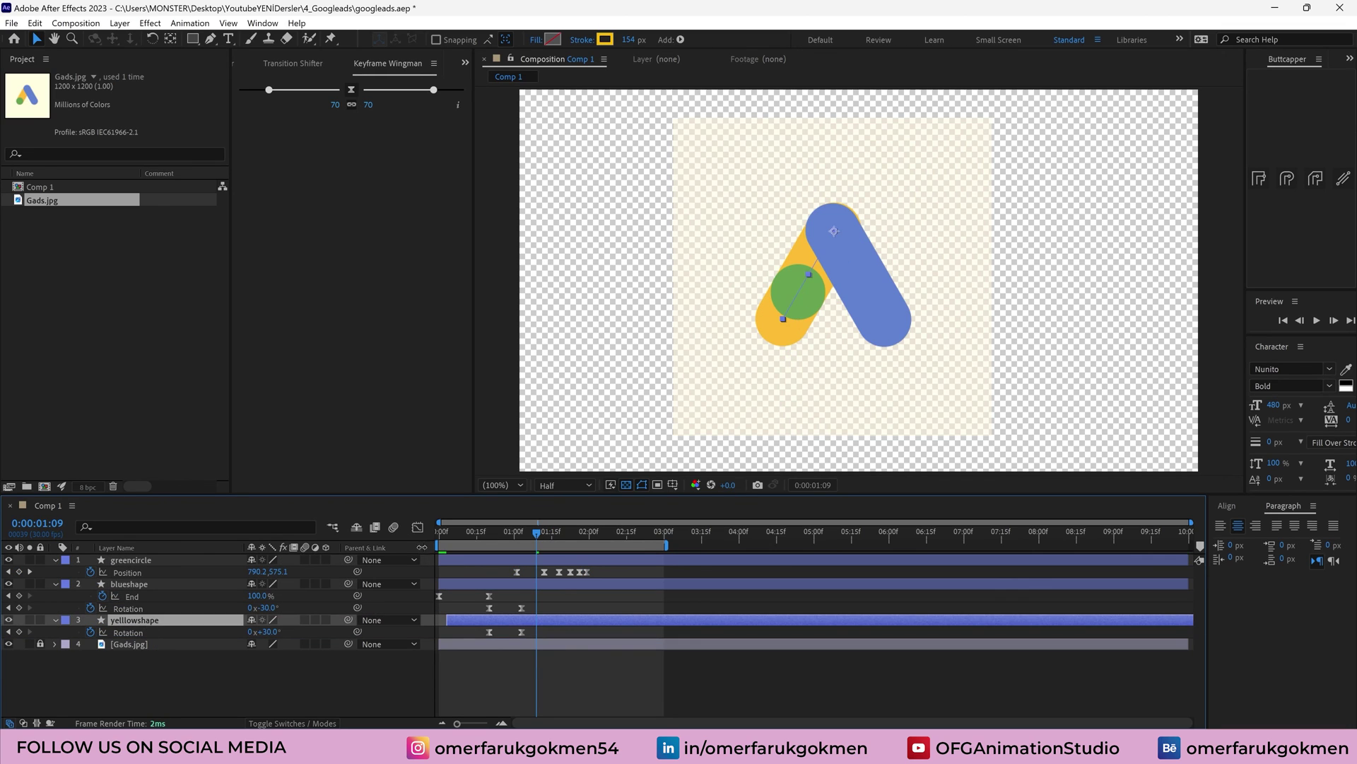
click(135, 560)
drag(165, 566, 159, 598)
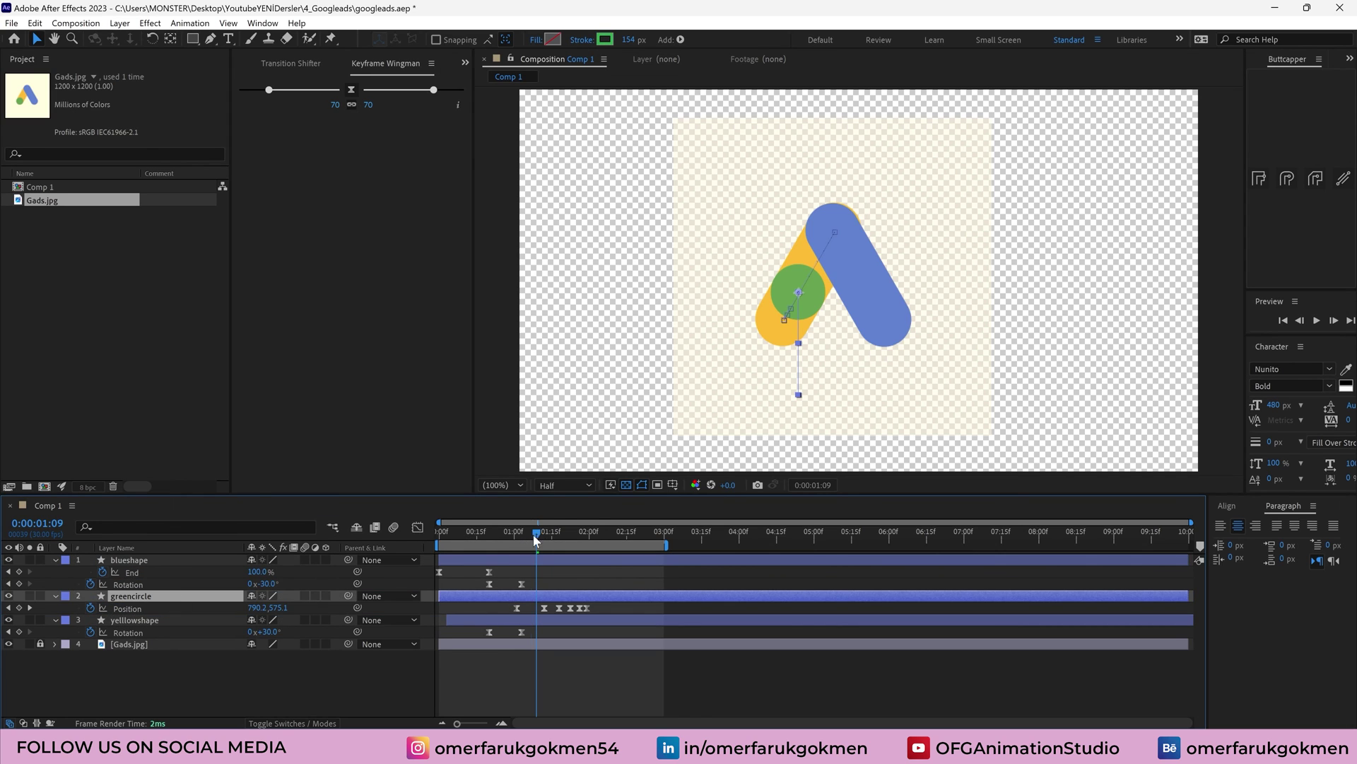
key(space)
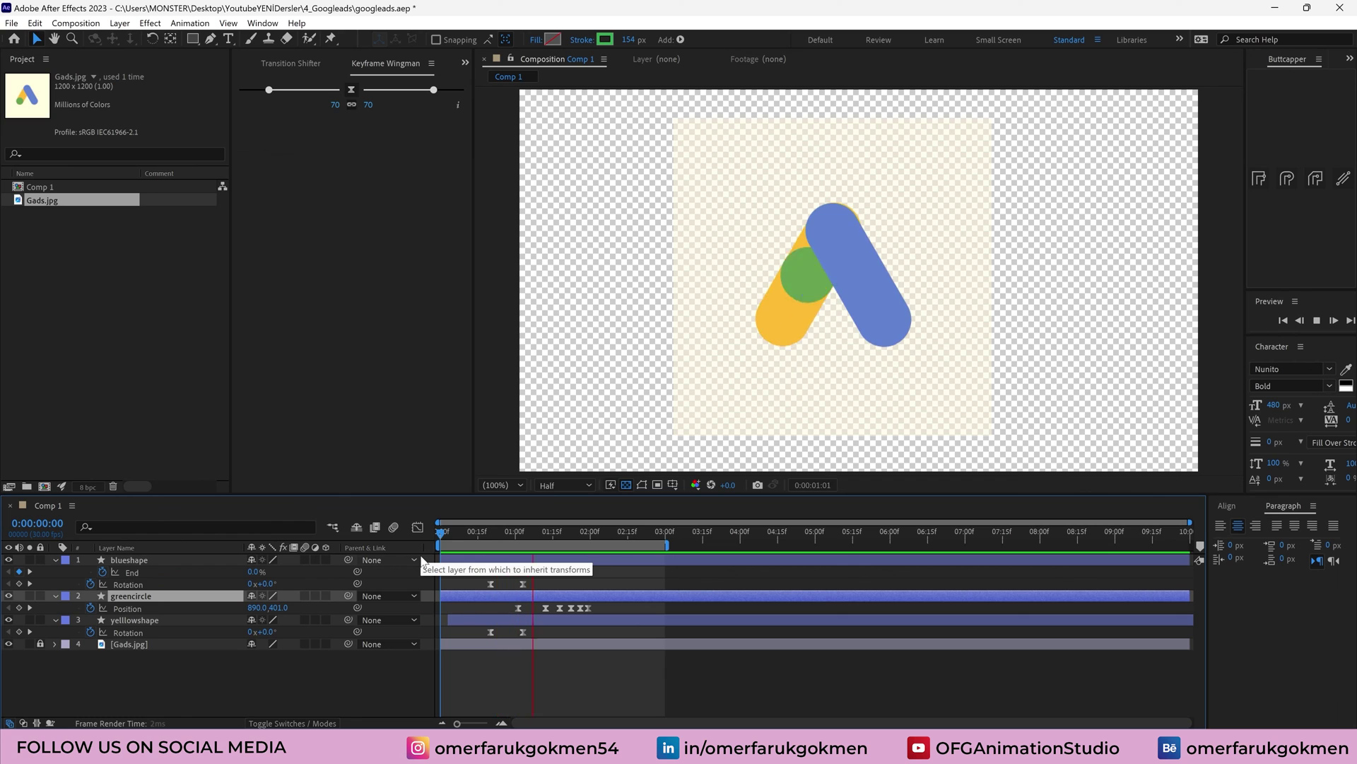
Add a new null object directly above the greencircle layer
right_click(167, 673)
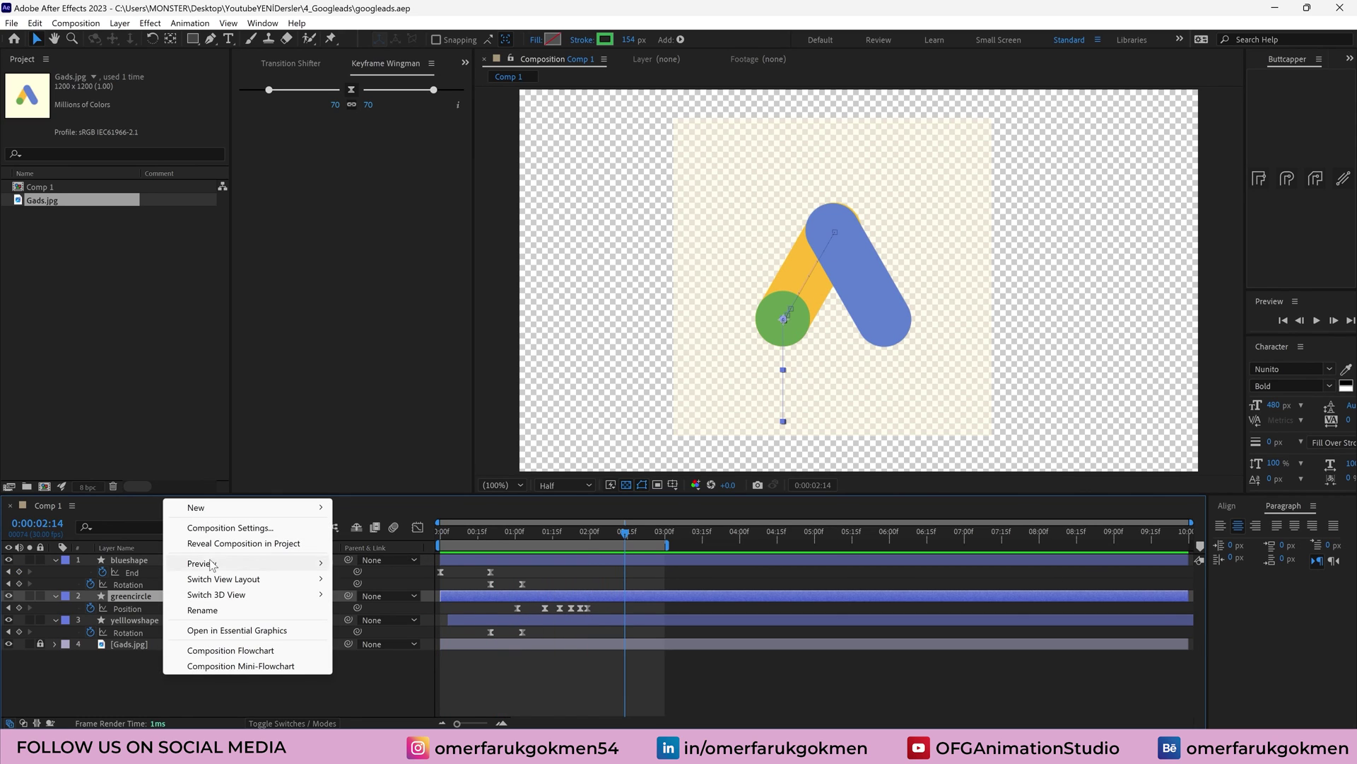
mouse_move(223, 510)
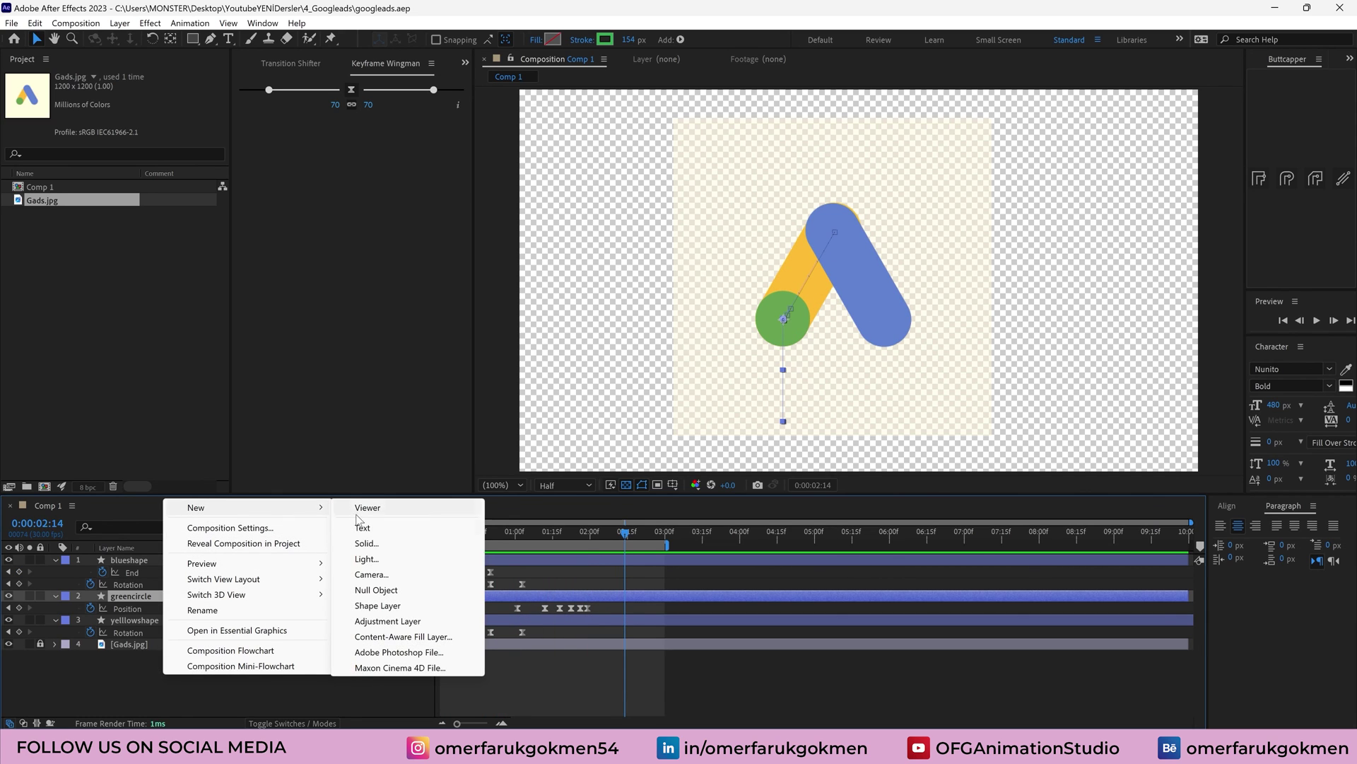
click(376, 590)
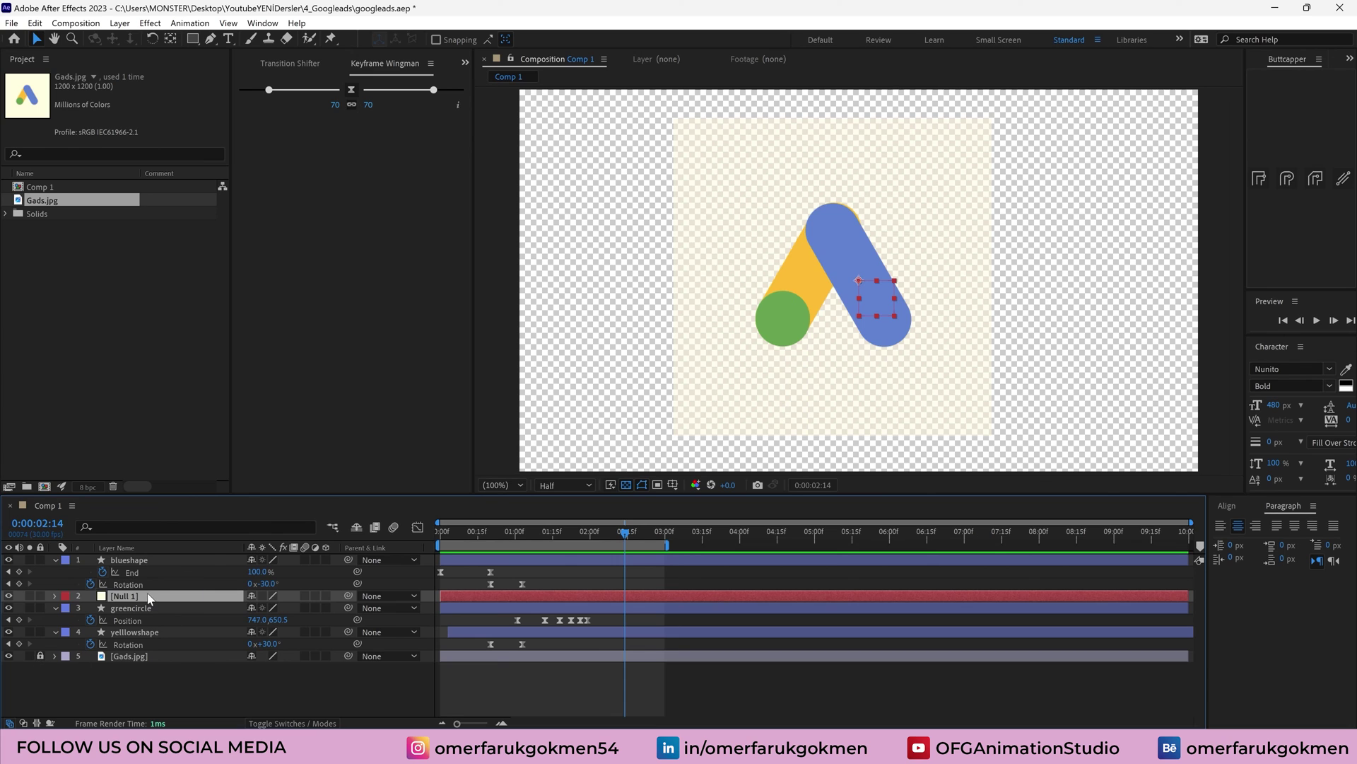
Move the null to the top of the layer stack and parent the blueshape, greencircle and yellow shape layers to it
drag(149, 598, 150, 554)
click(143, 570)
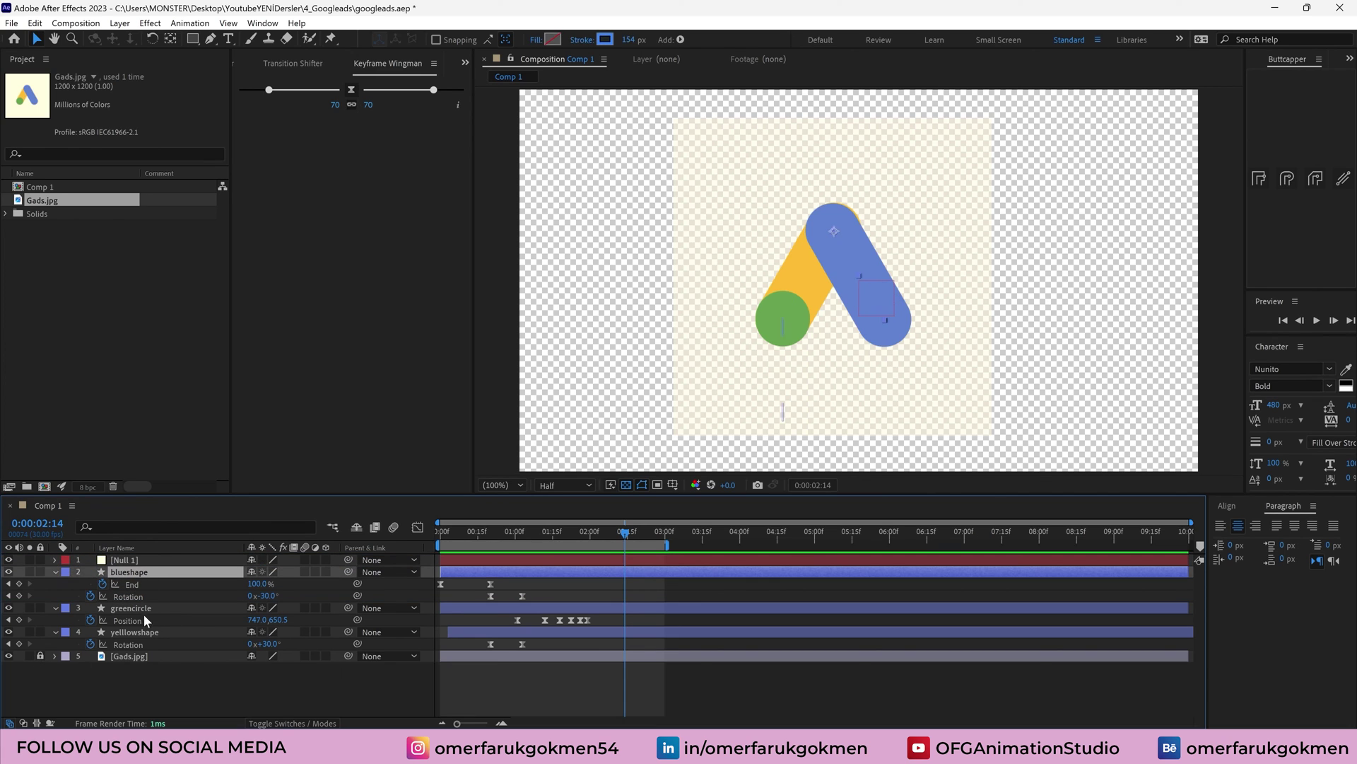
shift+click(143, 629)
drag(348, 571, 162, 563)
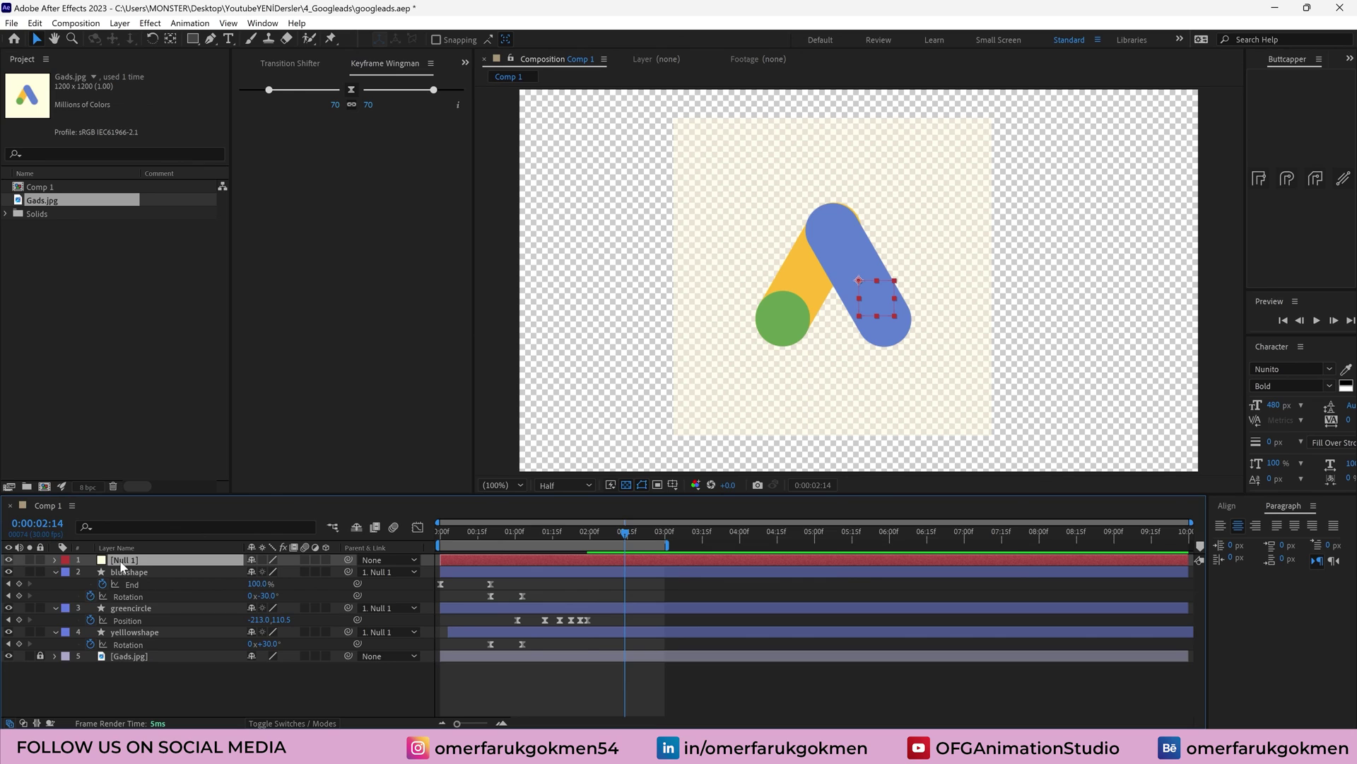
Keyframe the null's Position from 960, 540 at 0:00:00:00 to 960, 582 at 0:00:00:20, and preview the movement
key(p)
drag(549, 536, 490, 541)
click(89, 571)
drag(275, 573, 301, 571)
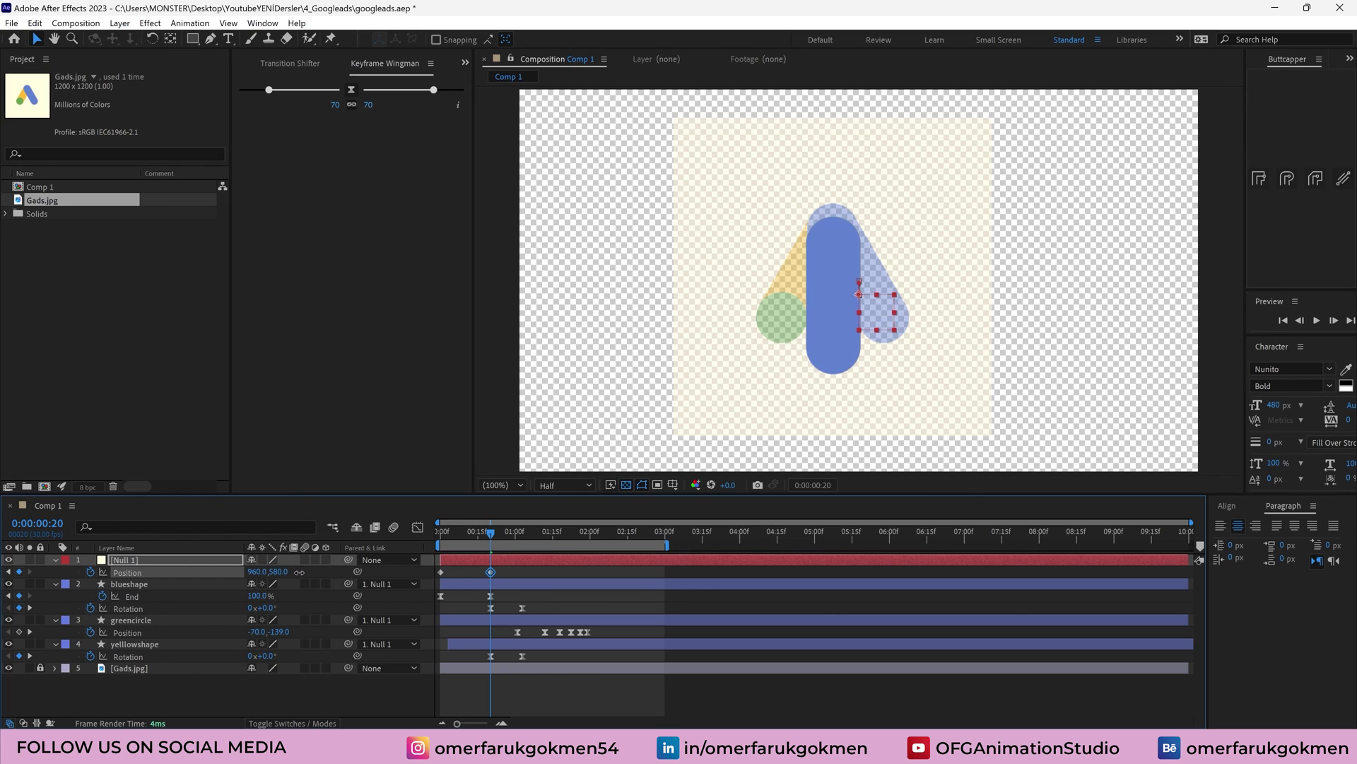
key(space)
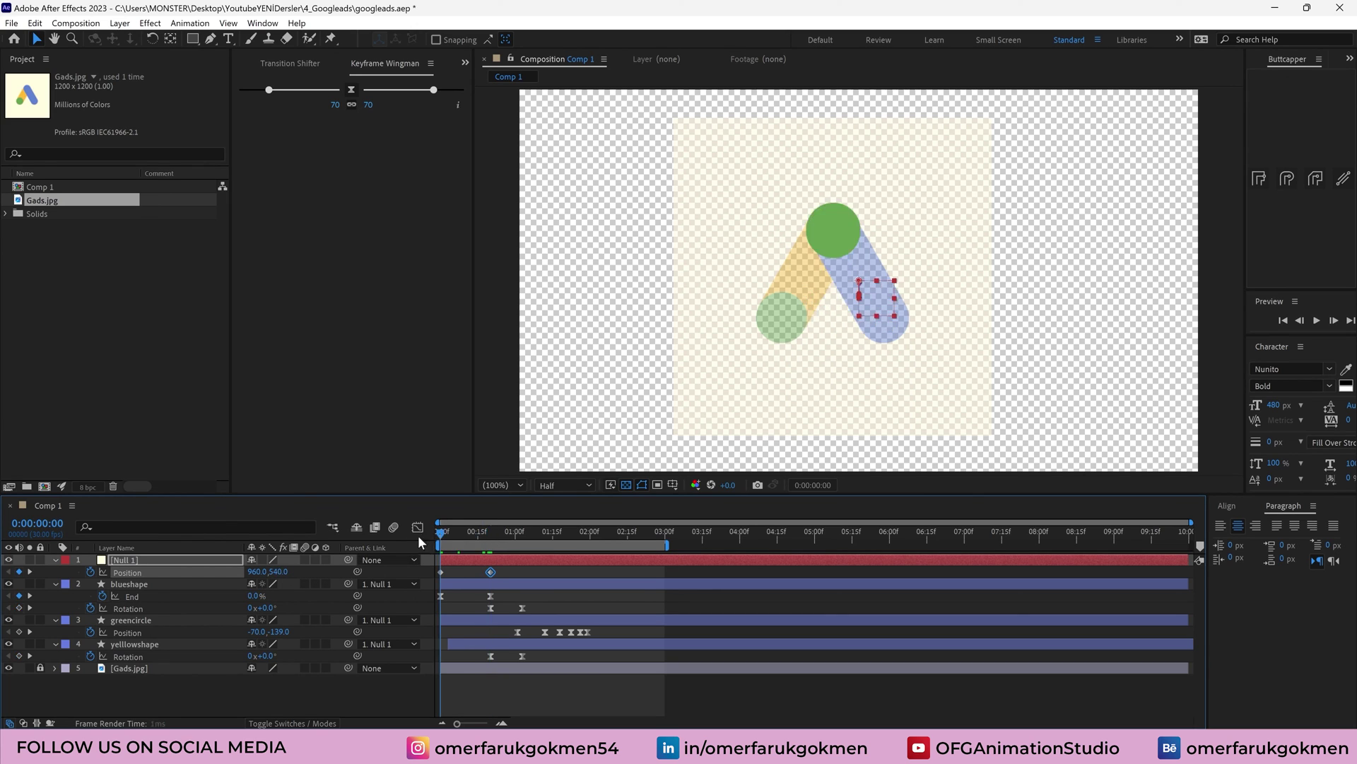
Apply Easy Ease to both of the null's Position keyframes and preview the animation from the start
right_click(441, 571)
mouse_move(509, 562)
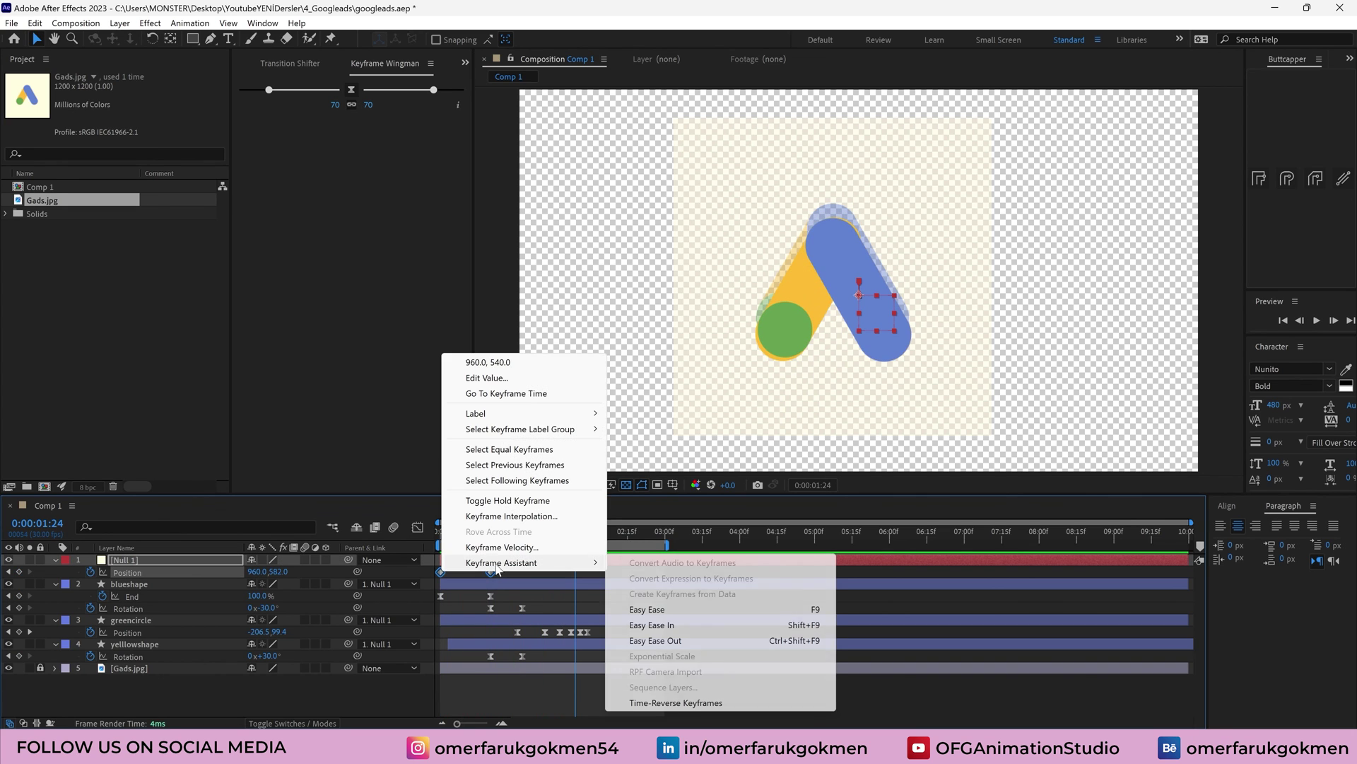
click(636, 606)
drag(518, 536, 390, 533)
key(space)
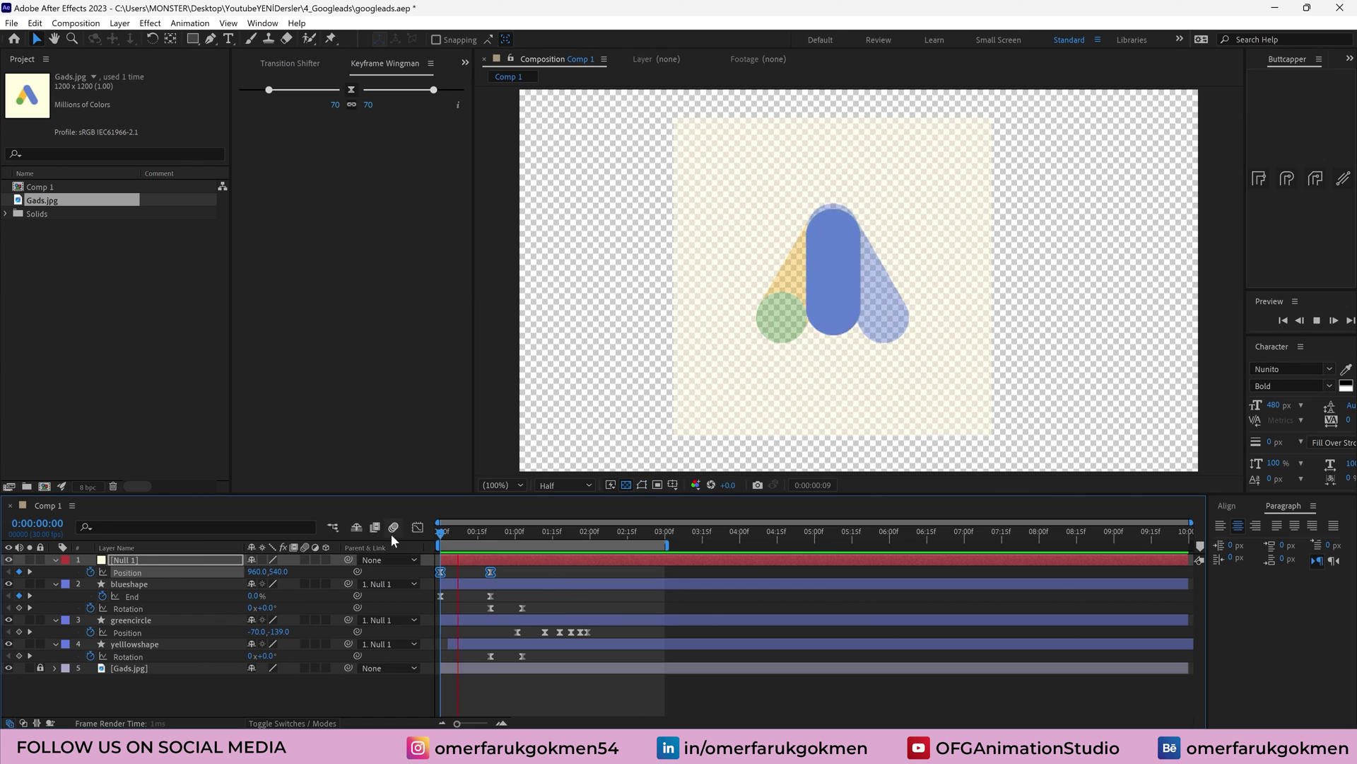